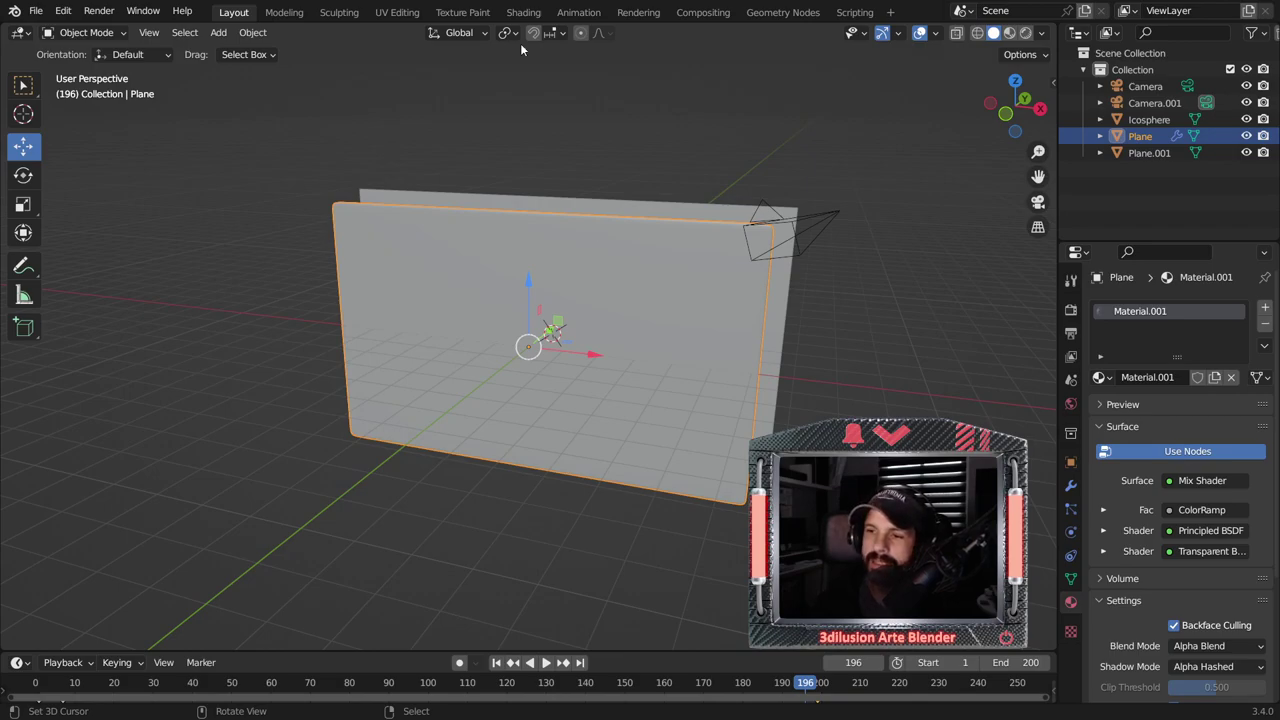
Step: Orbit and zoom around the example plane to view it from the front and the side
{"action": "scroll", "coordinate": [592, 322], "scroll_direction": "down", "scroll_amount": 1}
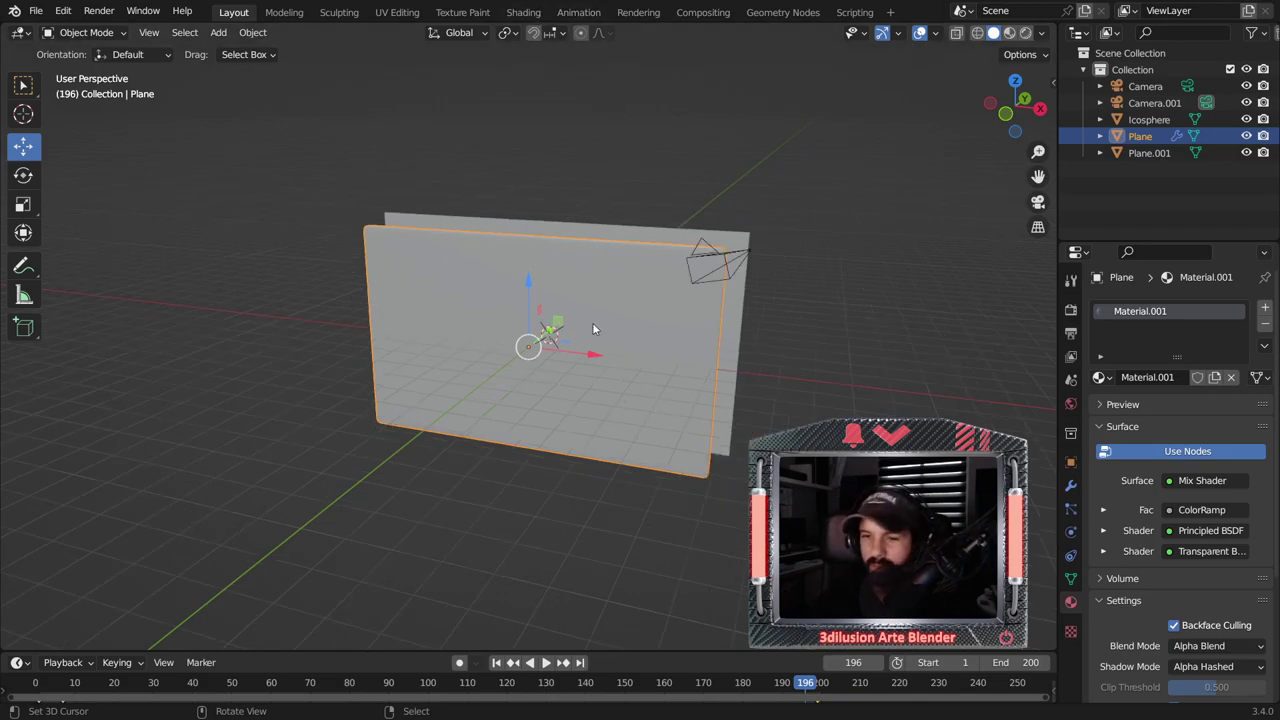
{"action": "scroll", "coordinate": [592, 329], "scroll_direction": "down", "scroll_amount": 1}
{"action": "middle_click_drag", "start_coordinate": [592, 329], "coordinate": [653, 316]}
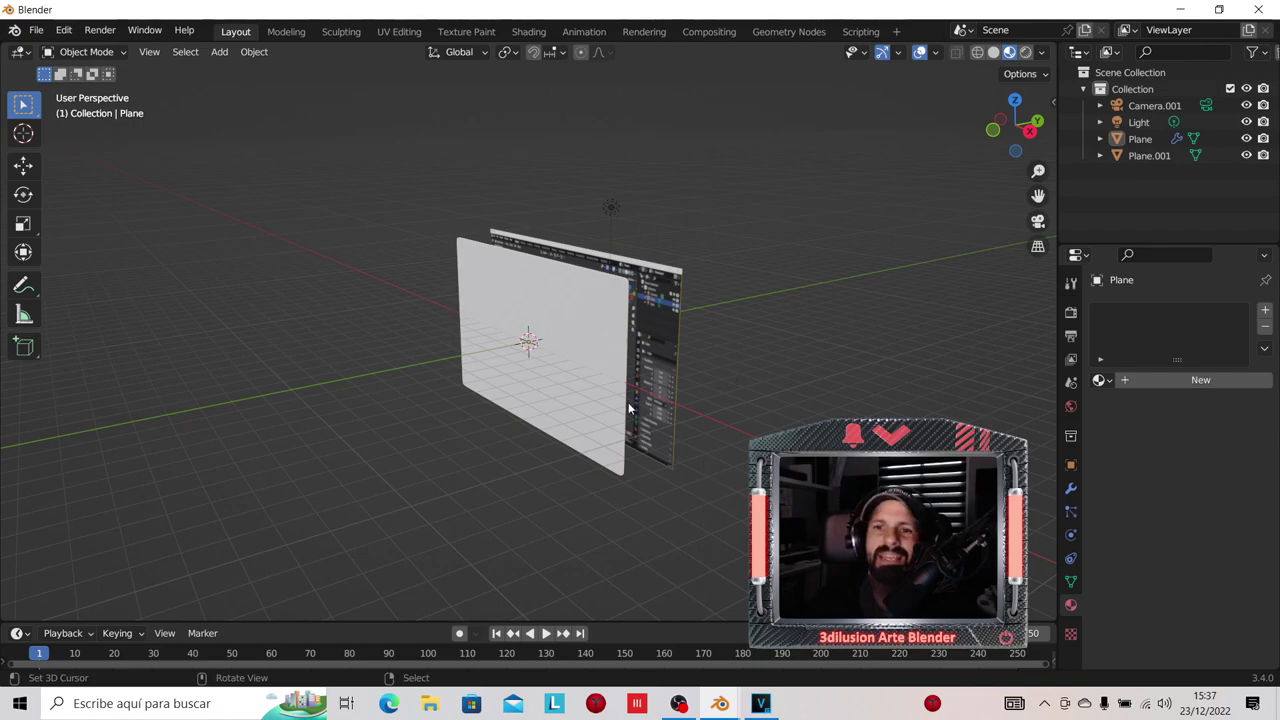
{"action": "scroll", "coordinate": [632, 409], "scroll_direction": "up", "scroll_amount": 2}
{"action": "scroll", "coordinate": [690, 416], "scroll_direction": "down", "scroll_amount": 2}
{"action": "mouse_move", "coordinate": [690, 416]}
{"action": "middle_mouse_down"}
{"action": "mouse_move", "coordinate": [660, 439]}
{"action": "mouse_move", "coordinate": [687, 337]}
{"action": "middle_mouse_up"}
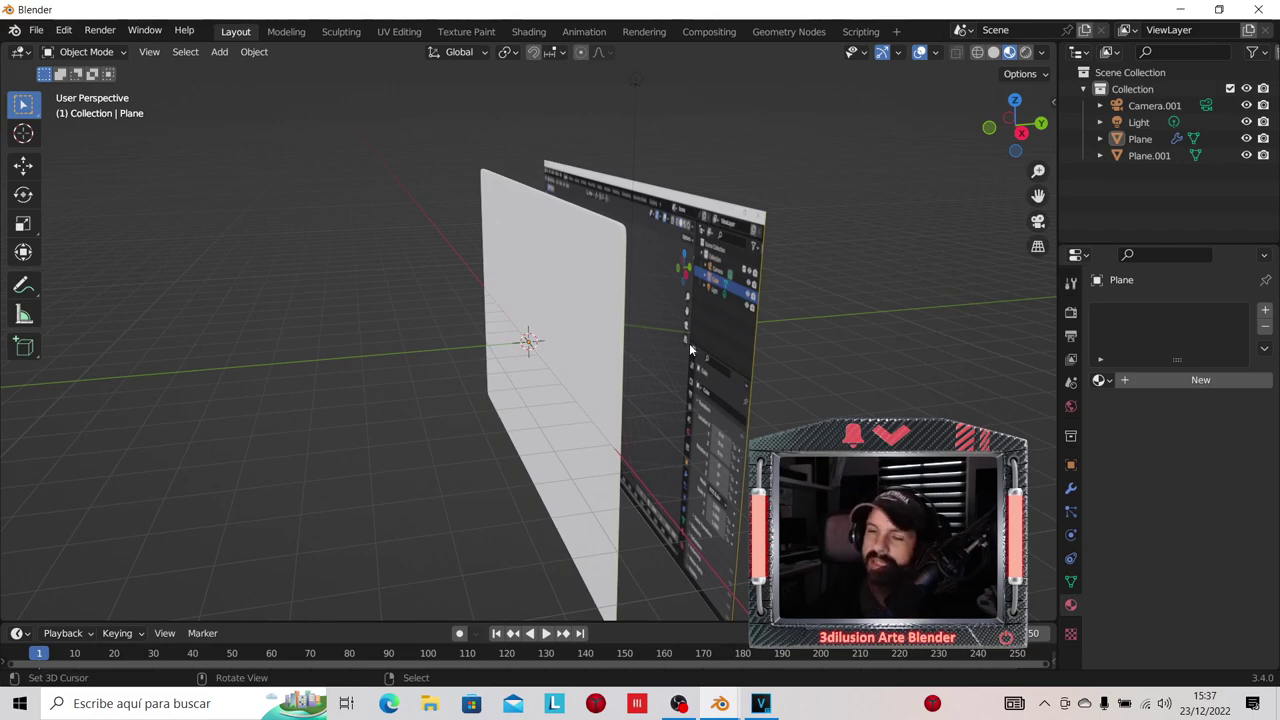
Step: Look through the scene camera, then check the camera's render resolution and frame range
{"action": "left_click", "coordinate": [561, 368]}
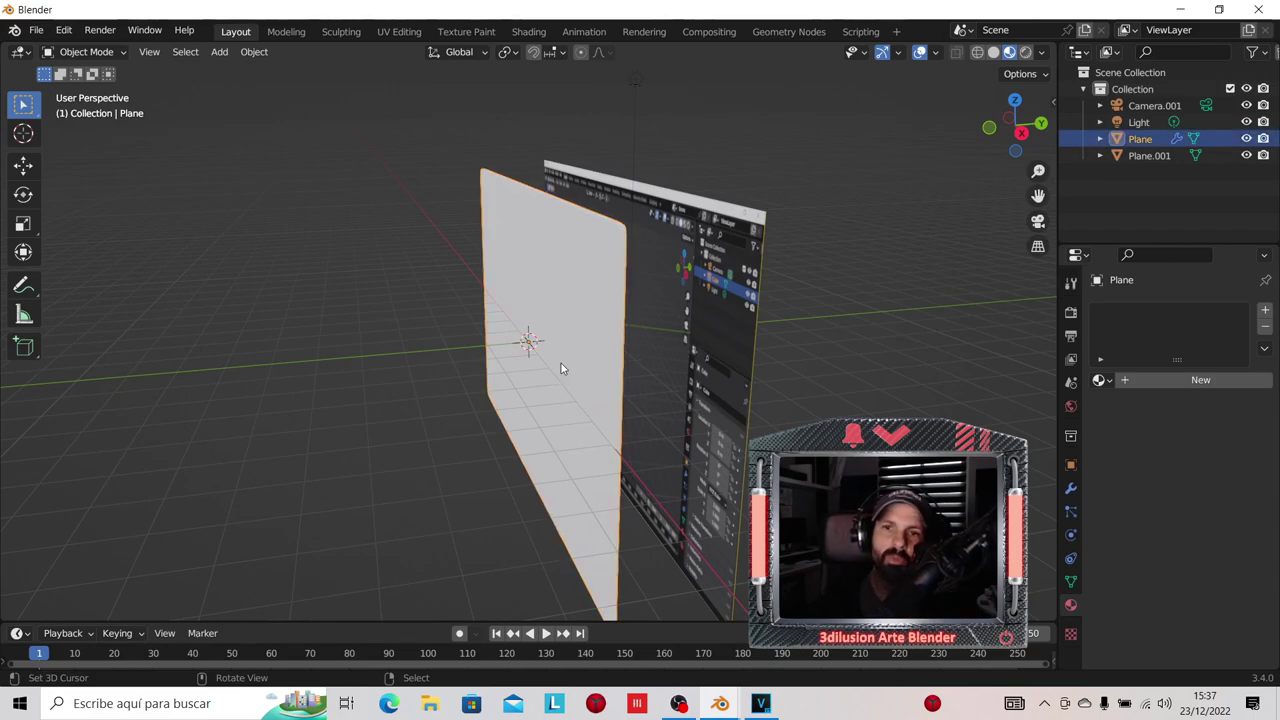
{"action": "key", "text": "KP_0"}
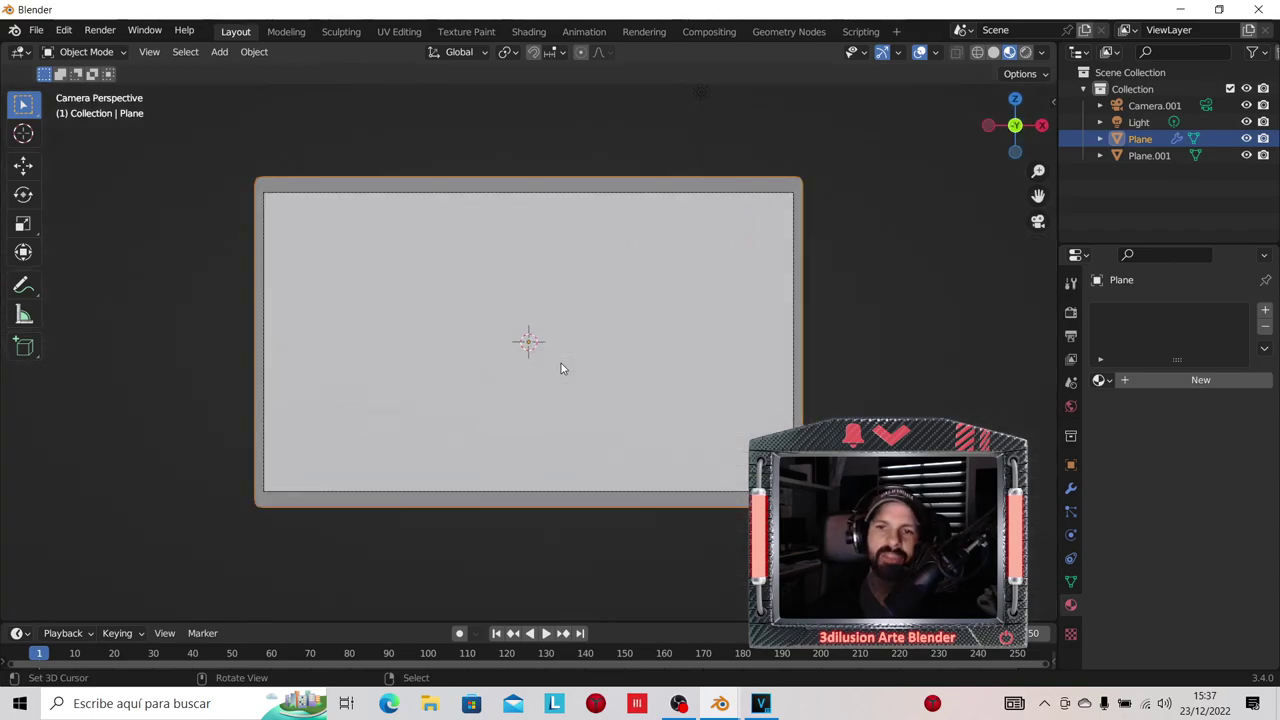
{"action": "scroll", "coordinate": [561, 363], "scroll_direction": "down", "scroll_amount": 1}
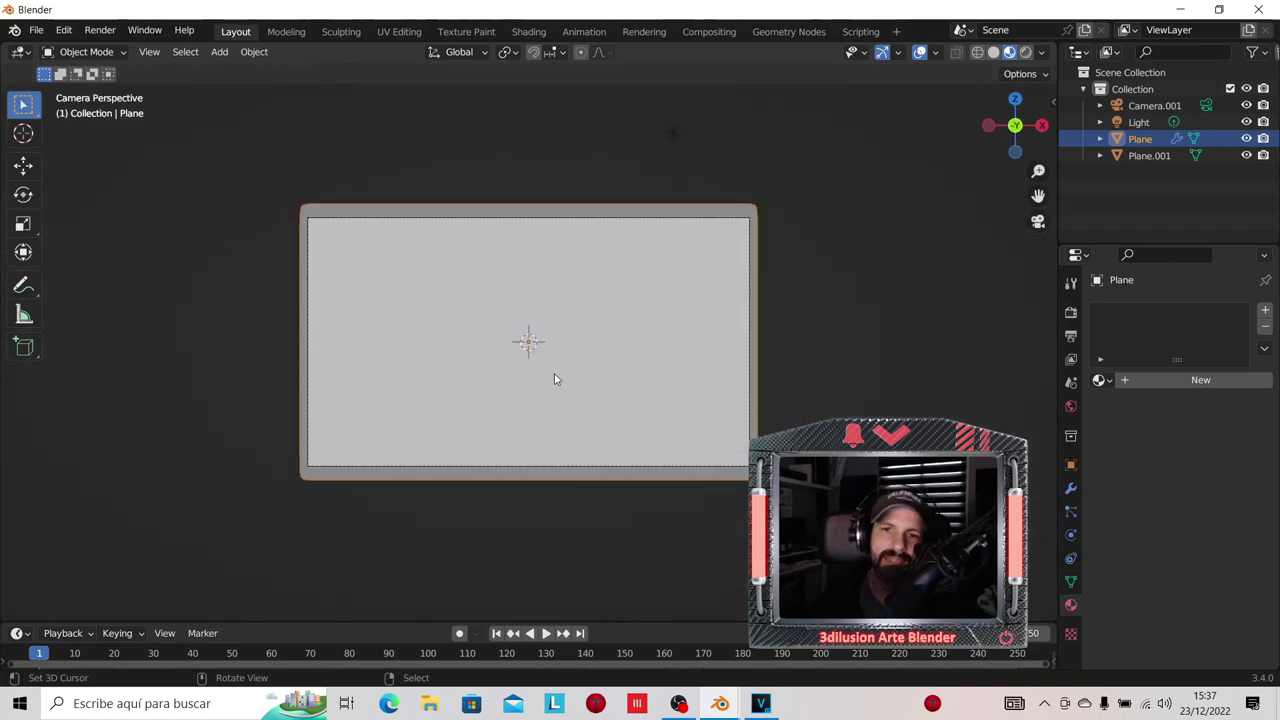
{"action": "scroll", "coordinate": [554, 374], "scroll_direction": "down", "scroll_amount": 4}
{"action": "mouse_move", "coordinate": [588, 374]}
{"action": "middle_mouse_down"}
{"action": "mouse_move", "coordinate": [432, 418]}
{"action": "mouse_move", "coordinate": [385, 408]}
{"action": "middle_mouse_up"}
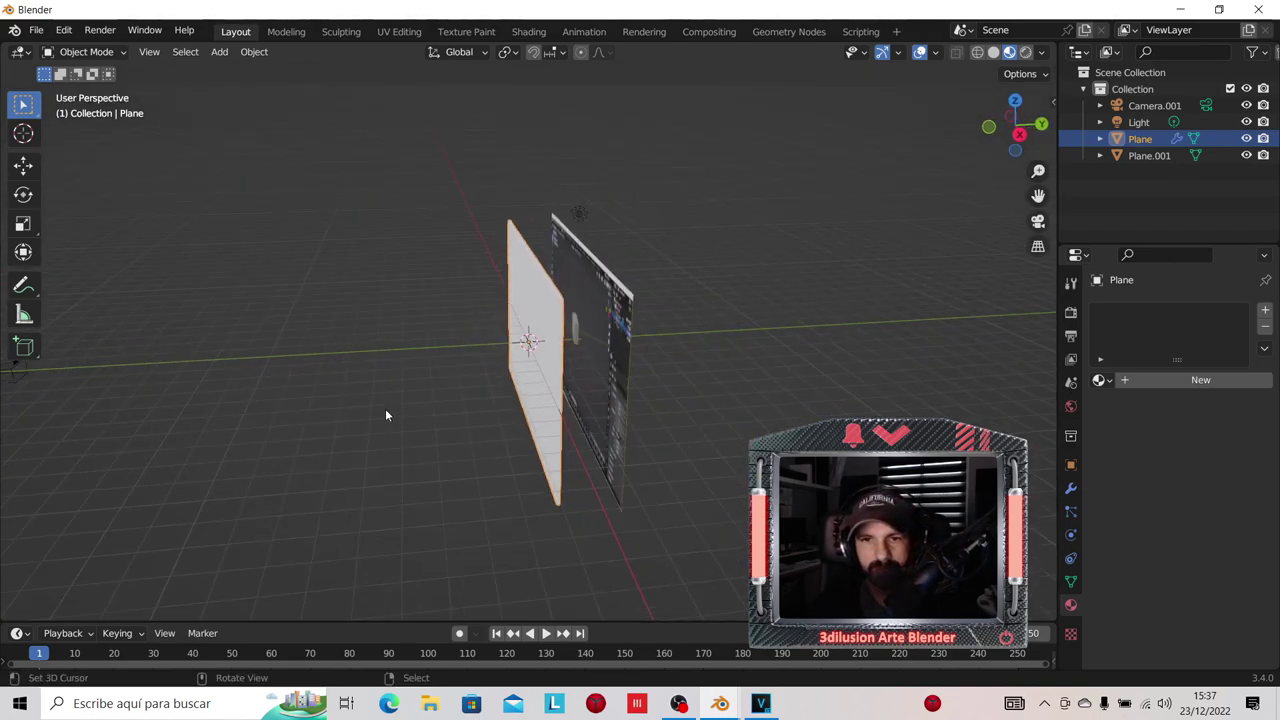
{"action": "scroll", "coordinate": [384, 404], "scroll_direction": "down", "scroll_amount": 2}
{"action": "left_click", "coordinate": [184, 362]}
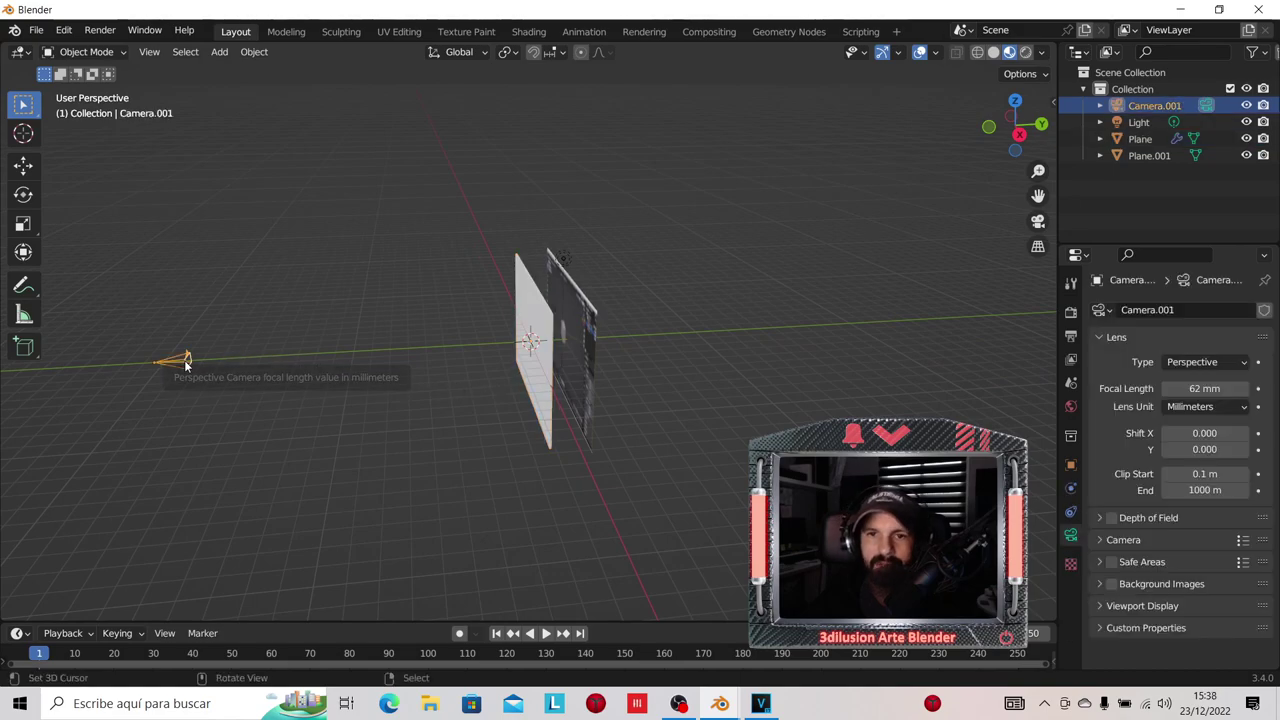
{"action": "left_click", "coordinate": [1070, 335]}
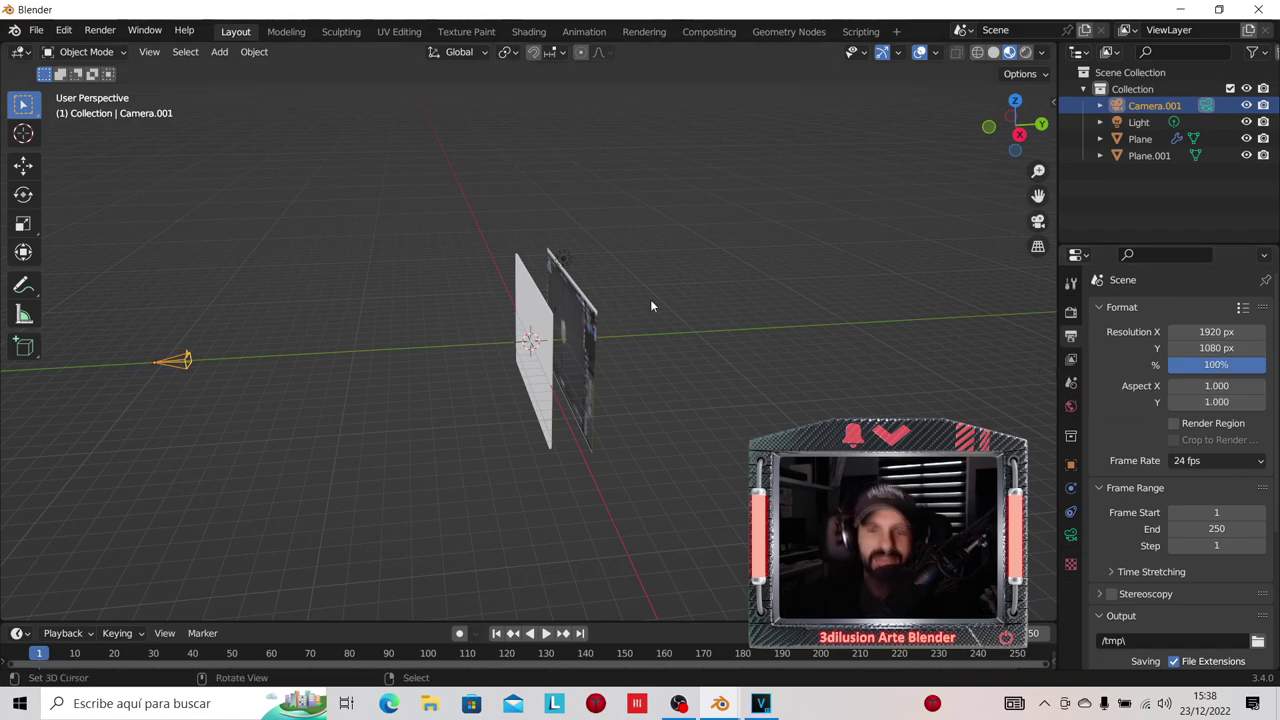
Step: Delete the light, leaving Camera.001, Plane and Plane.001 in the scene
{"action": "left_click", "coordinate": [548, 333]}
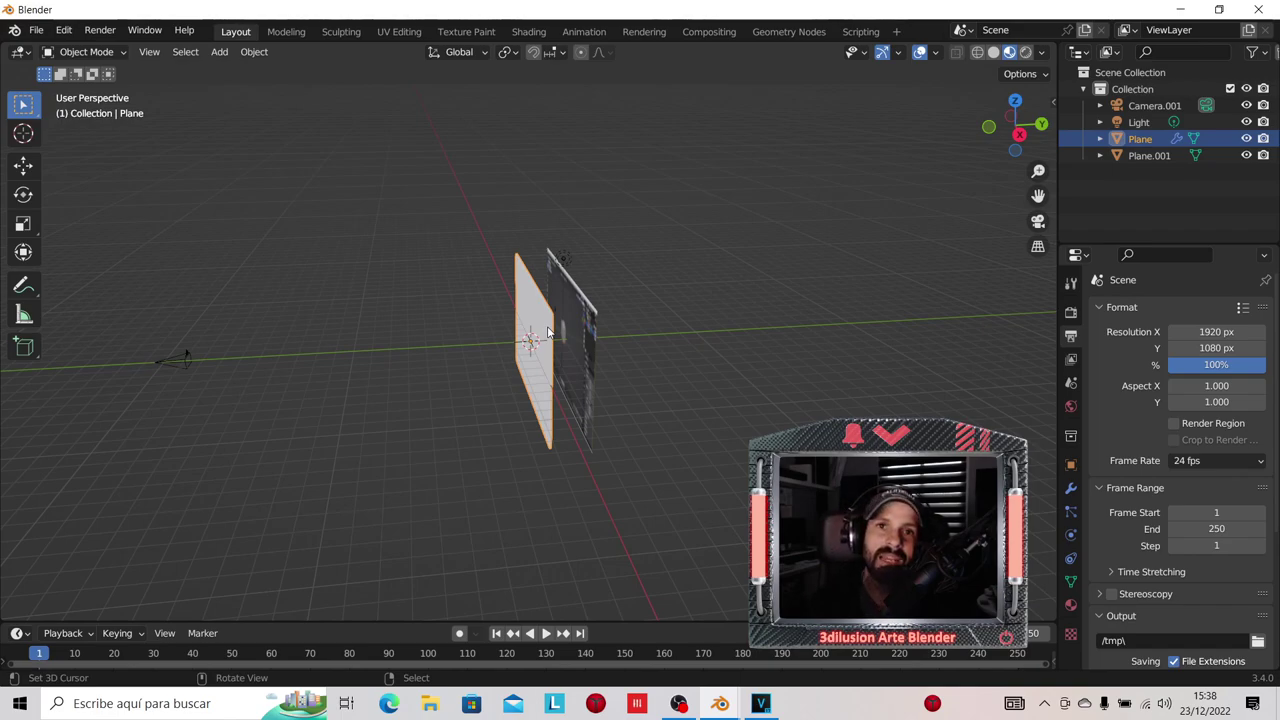
{"action": "middle_click_drag", "start_coordinate": [480, 491], "coordinate": [632, 489]}
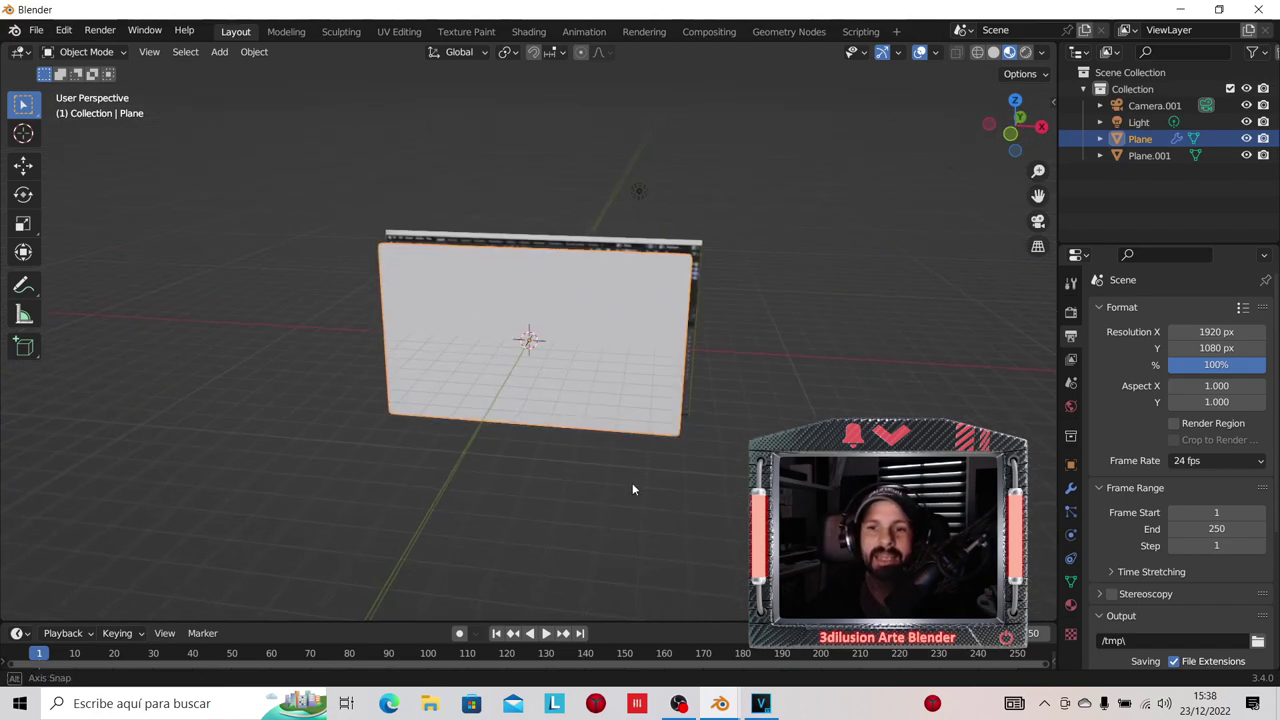
{"action": "scroll", "coordinate": [632, 488], "scroll_direction": "down", "scroll_amount": 3}
{"action": "scroll", "coordinate": [632, 488], "scroll_direction": "down", "scroll_amount": 1}
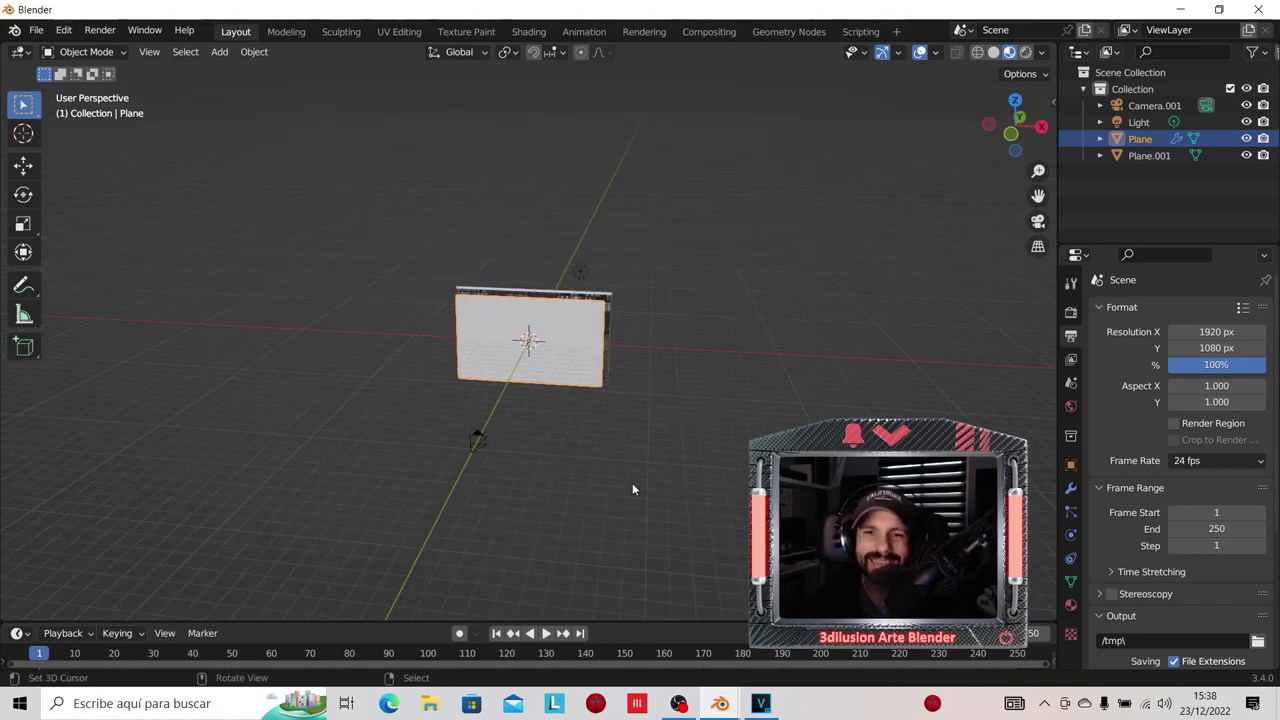
{"action": "left_click", "coordinate": [478, 445]}
{"action": "left_click", "coordinate": [592, 332]}
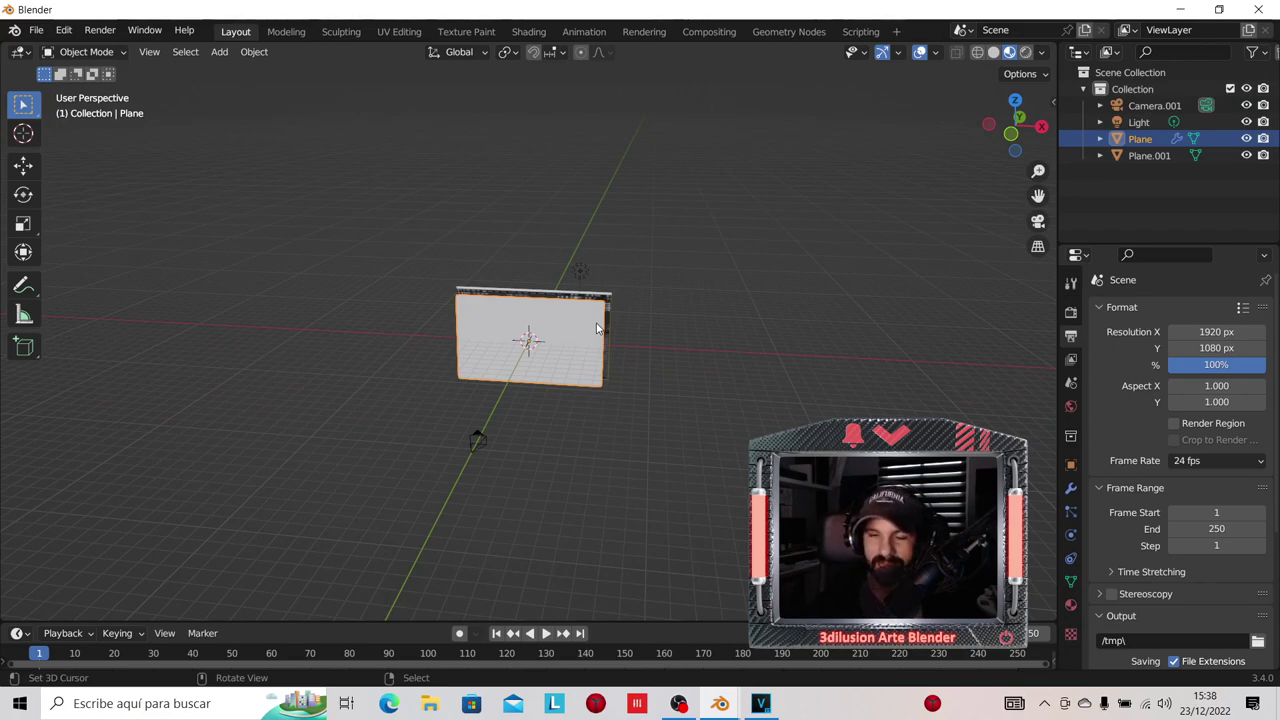
{"action": "key", "text": "Delete"}
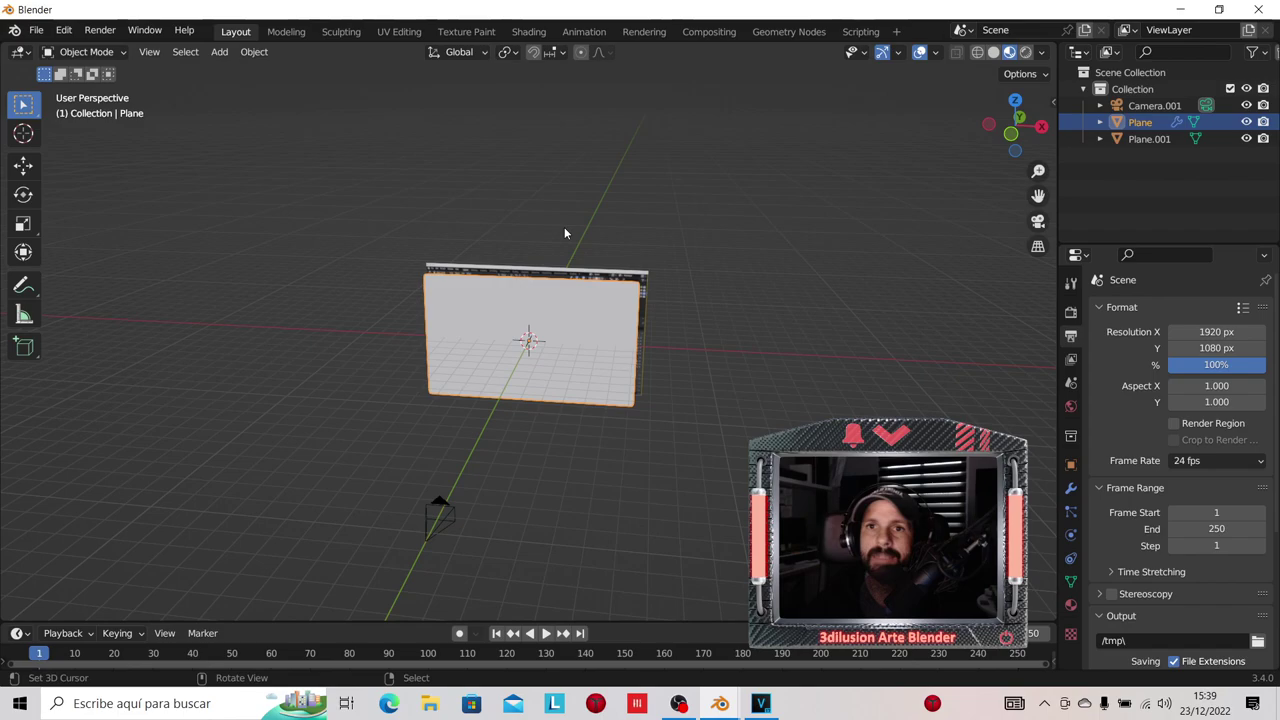
Step: In the Shading workspace, raise the world background colour's Value to about 0.5
{"action": "left_click", "coordinate": [529, 31]}
{"action": "mouse_move", "coordinate": [653, 247]}
{"action": "middle_mouse_down"}
{"action": "mouse_move", "coordinate": [820, 239]}
{"action": "mouse_move", "coordinate": [811, 245]}
{"action": "middle_mouse_up"}
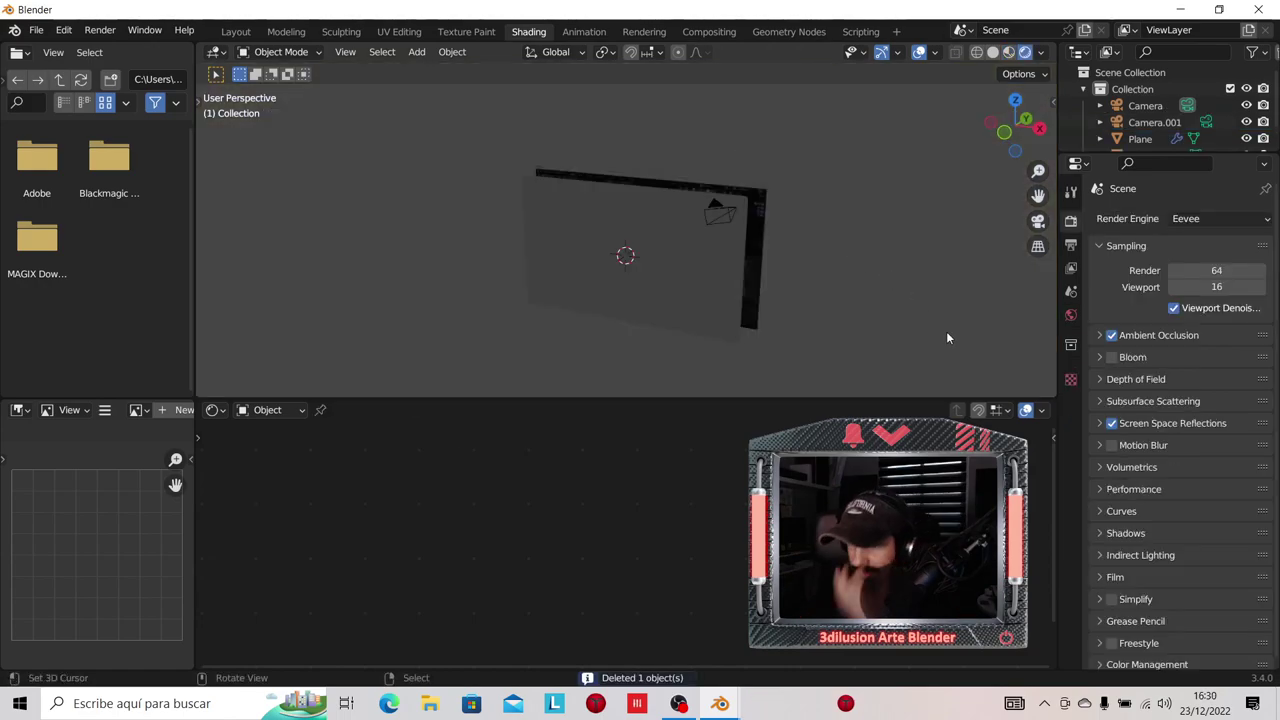
{"action": "left_click", "coordinate": [1071, 314]}
{"action": "left_click", "coordinate": [1200, 330]}
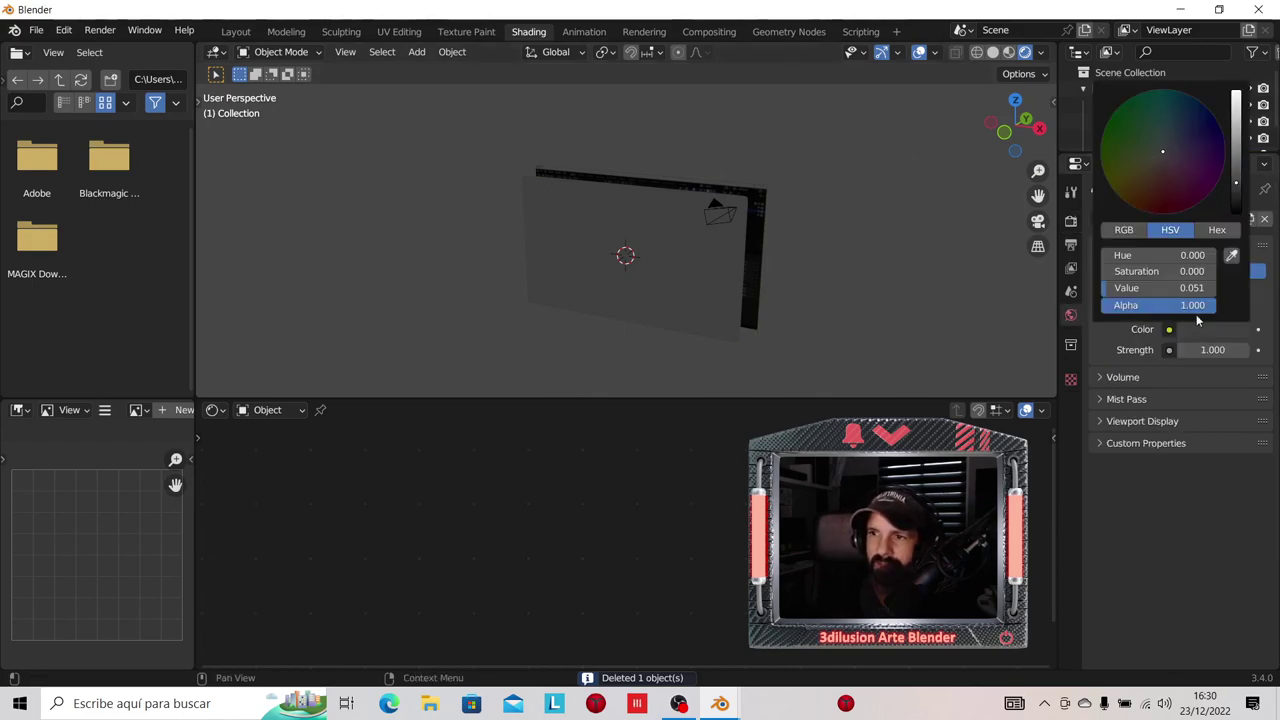
{"action": "left_click_drag", "start_coordinate": [1236, 183], "coordinate": [1236, 128]}
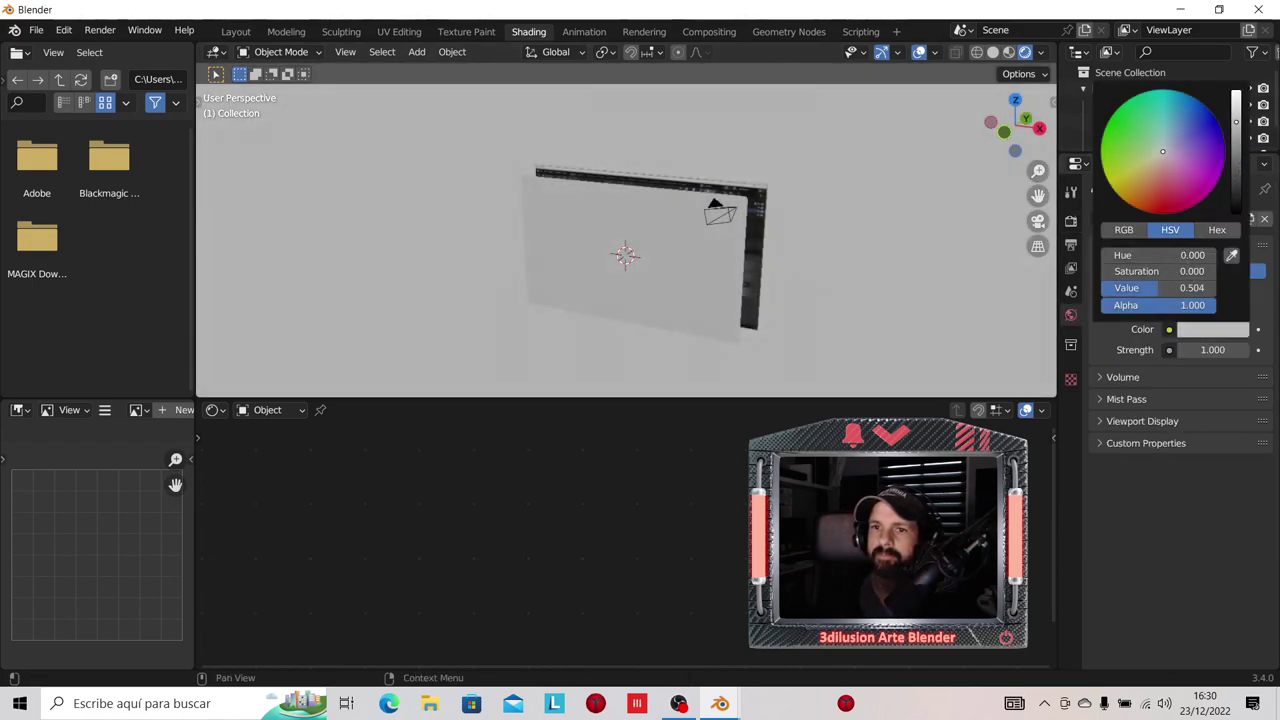
{"action": "left_click", "coordinate": [712, 268]}
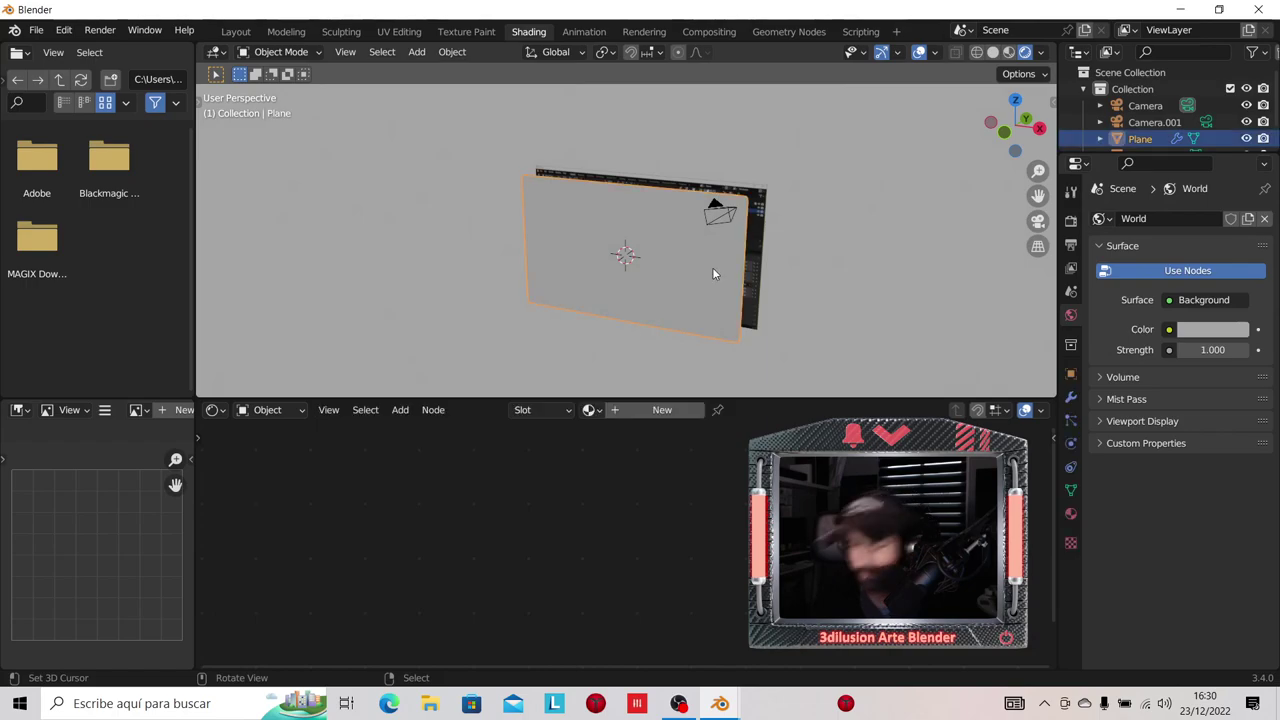
Step: Make Camera.001 the active camera and view the plane through it
{"action": "scroll", "coordinate": [712, 267], "scroll_direction": "up", "scroll_amount": 2}
{"action": "key", "text": "KP_0"}
{"action": "left_click", "coordinate": [568, 333]}
{"action": "key", "text": "ctrl+KP_0"}
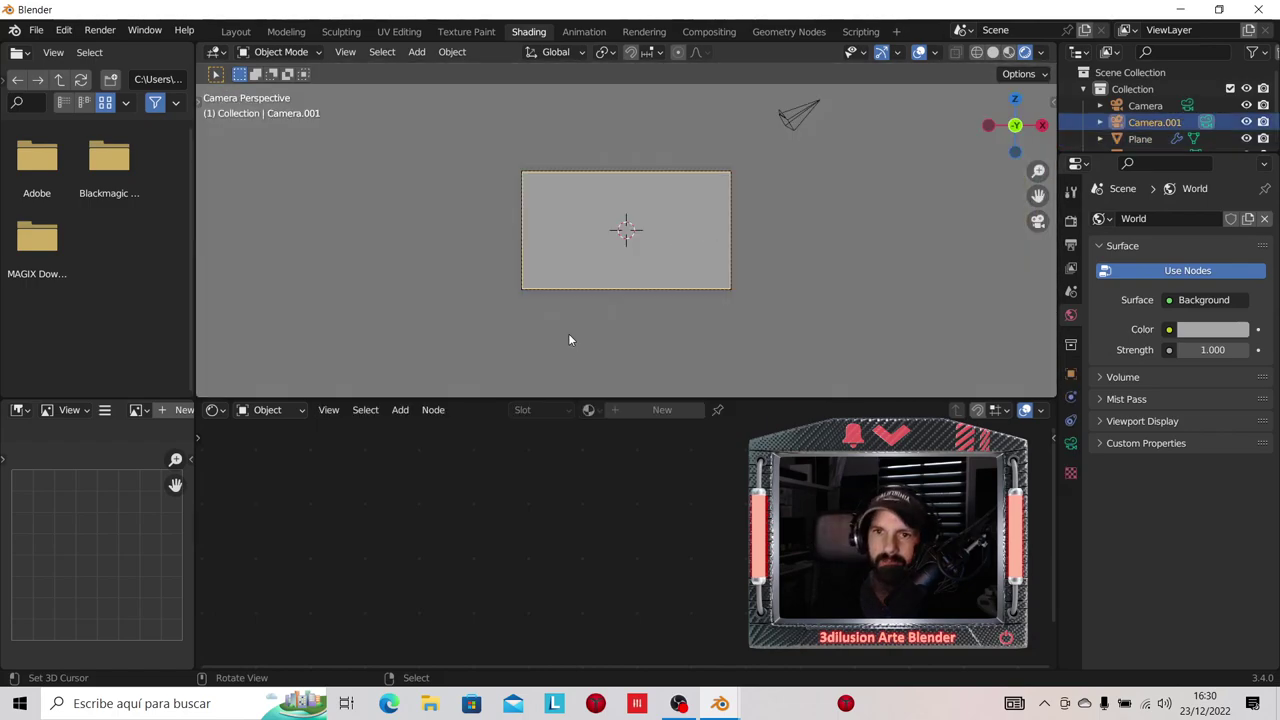
{"action": "scroll", "coordinate": [568, 332], "scroll_direction": "up", "scroll_amount": 2}
{"action": "left_click", "coordinate": [607, 255]}
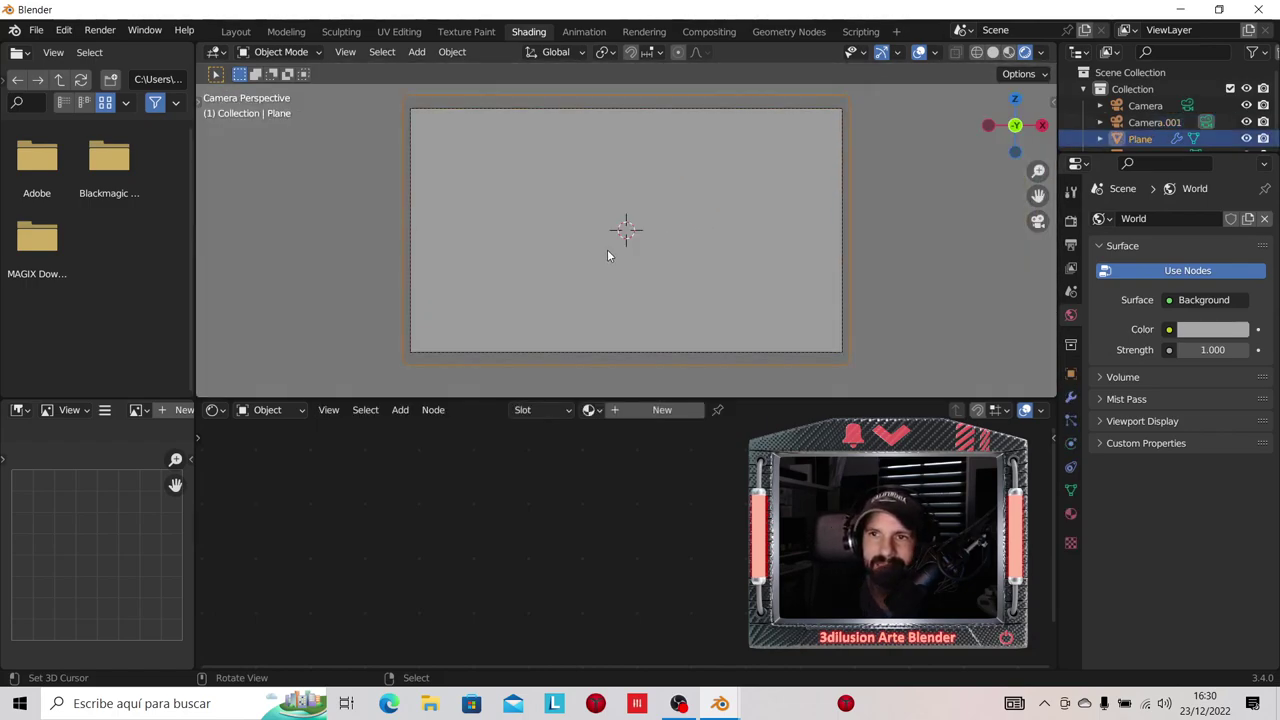
{"action": "scroll", "coordinate": [744, 263], "scroll_direction": "down", "scroll_amount": 2}
{"action": "mouse_move", "coordinate": [744, 263]}
{"action": "middle_mouse_down"}
{"action": "mouse_move", "coordinate": [612, 296]}
{"action": "mouse_move", "coordinate": [626, 297]}
{"action": "middle_mouse_up"}
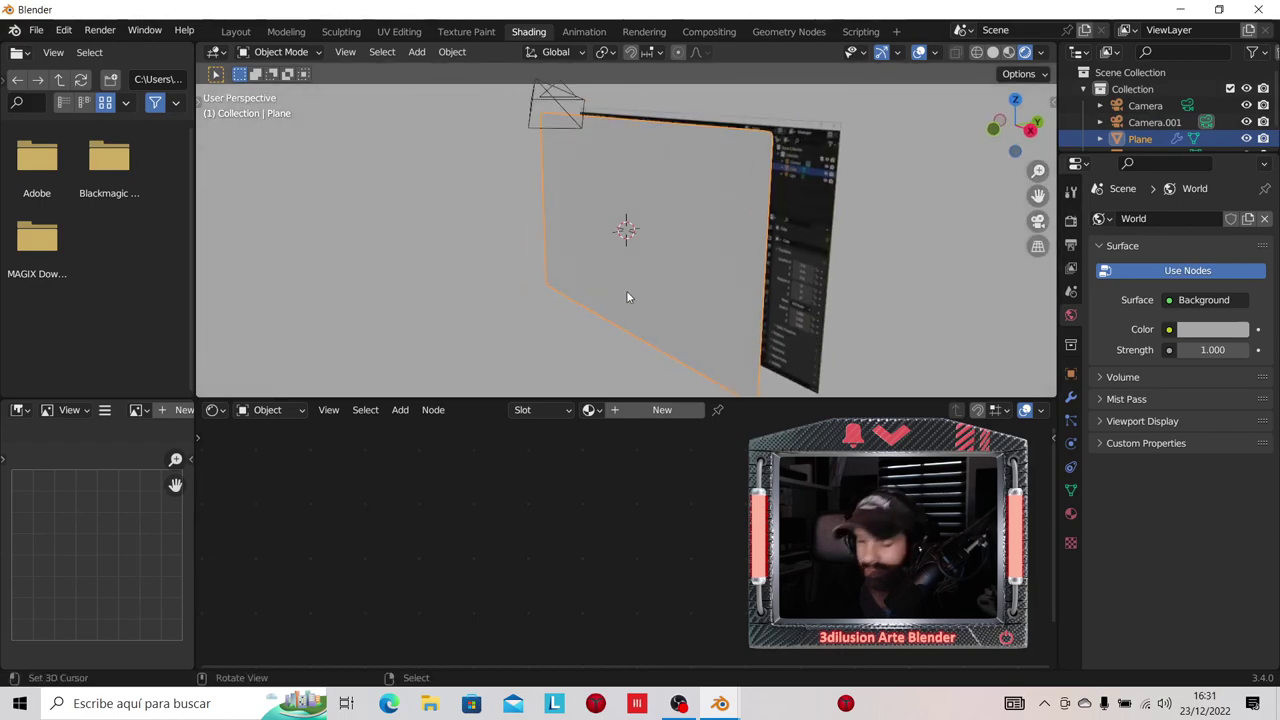
{"action": "key", "text": "KP_0"}
{"action": "scroll", "coordinate": [627, 320], "scroll_direction": "down", "scroll_amount": 2}
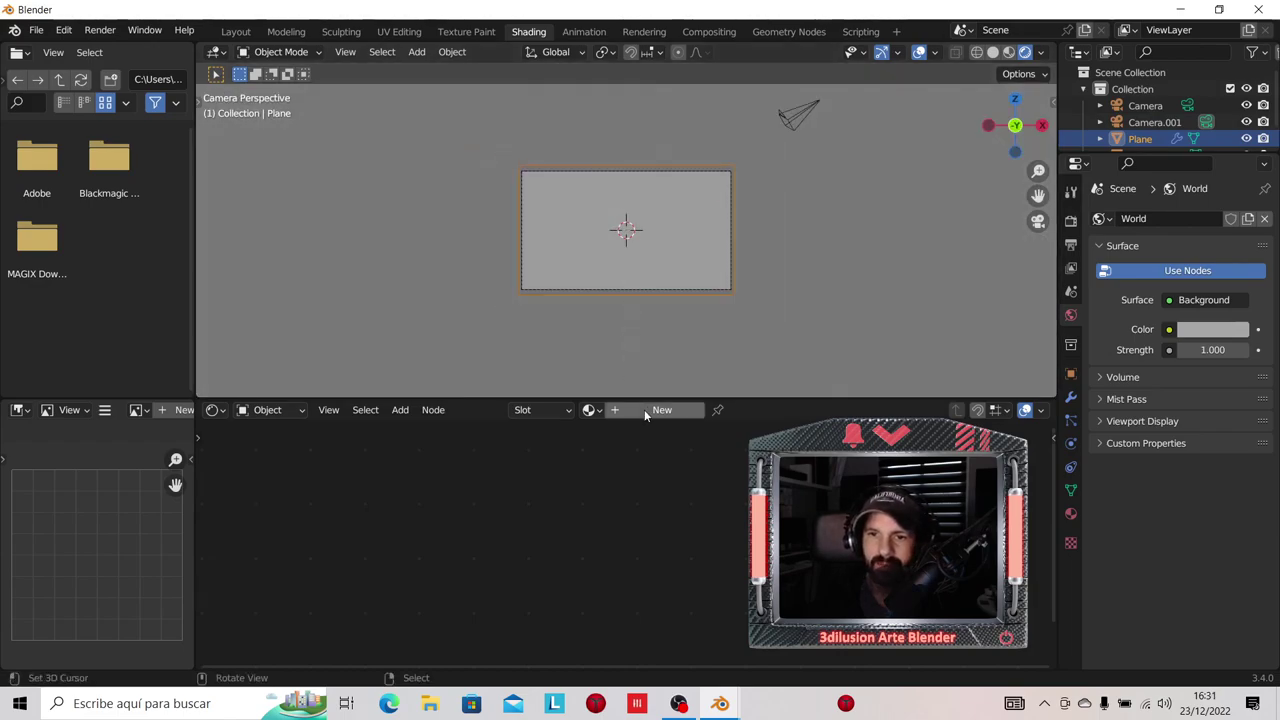
Step: Create a new material for the plane and rearrange its nodes in the Shader Editor
{"action": "left_click", "coordinate": [644, 413]}
{"action": "scroll", "coordinate": [612, 555], "scroll_direction": "down", "scroll_amount": 2}
{"action": "scroll", "coordinate": [612, 555], "scroll_direction": "down", "scroll_amount": 2}
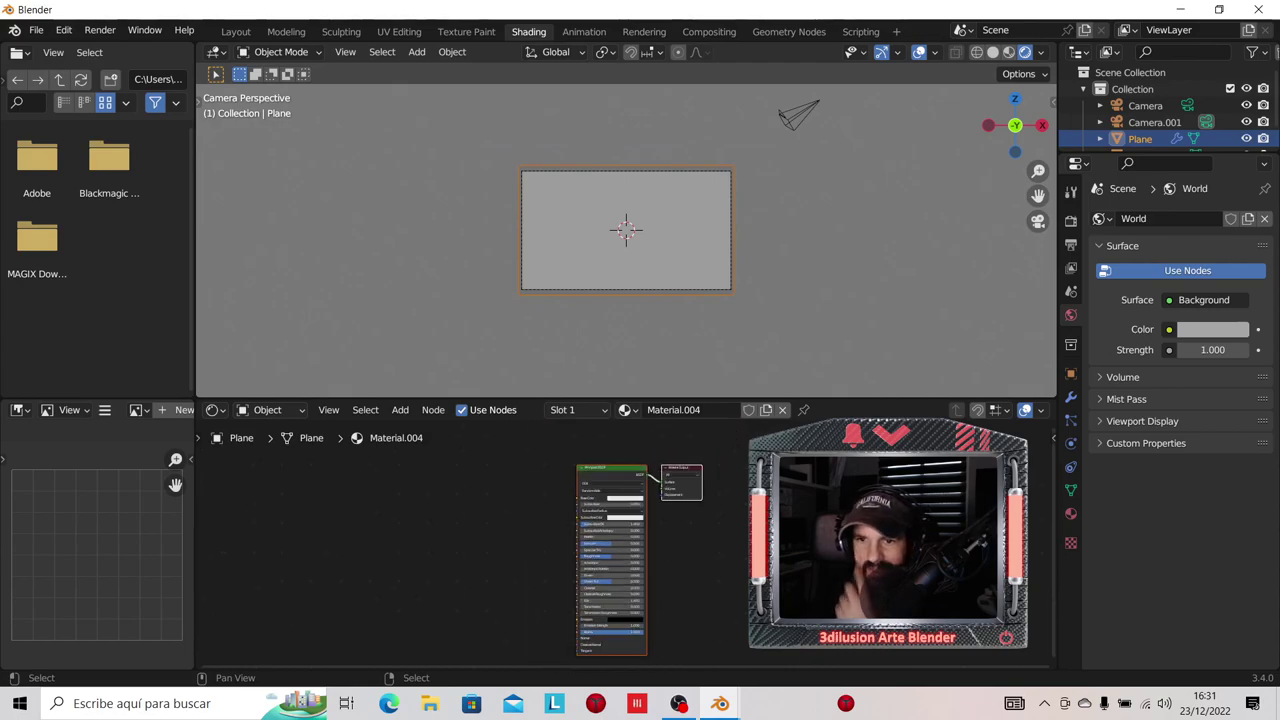
{"action": "key", "text": "g"}
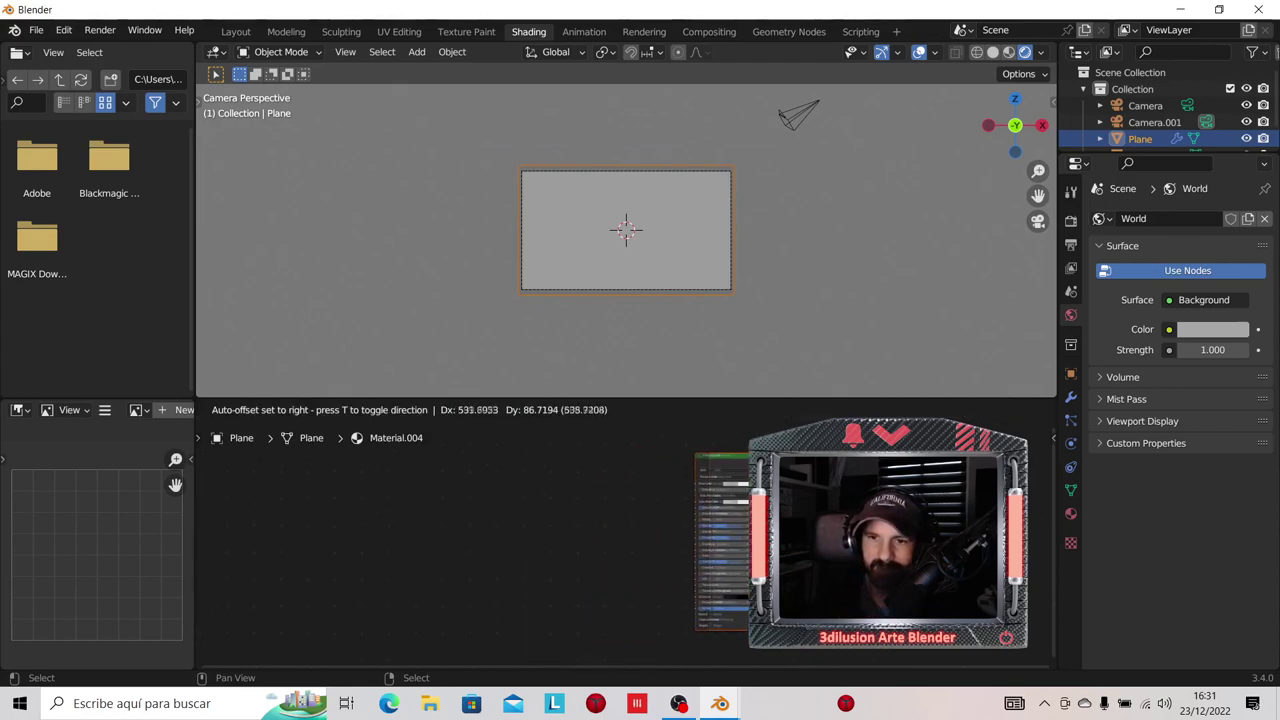
{"action": "key", "text": "Return"}
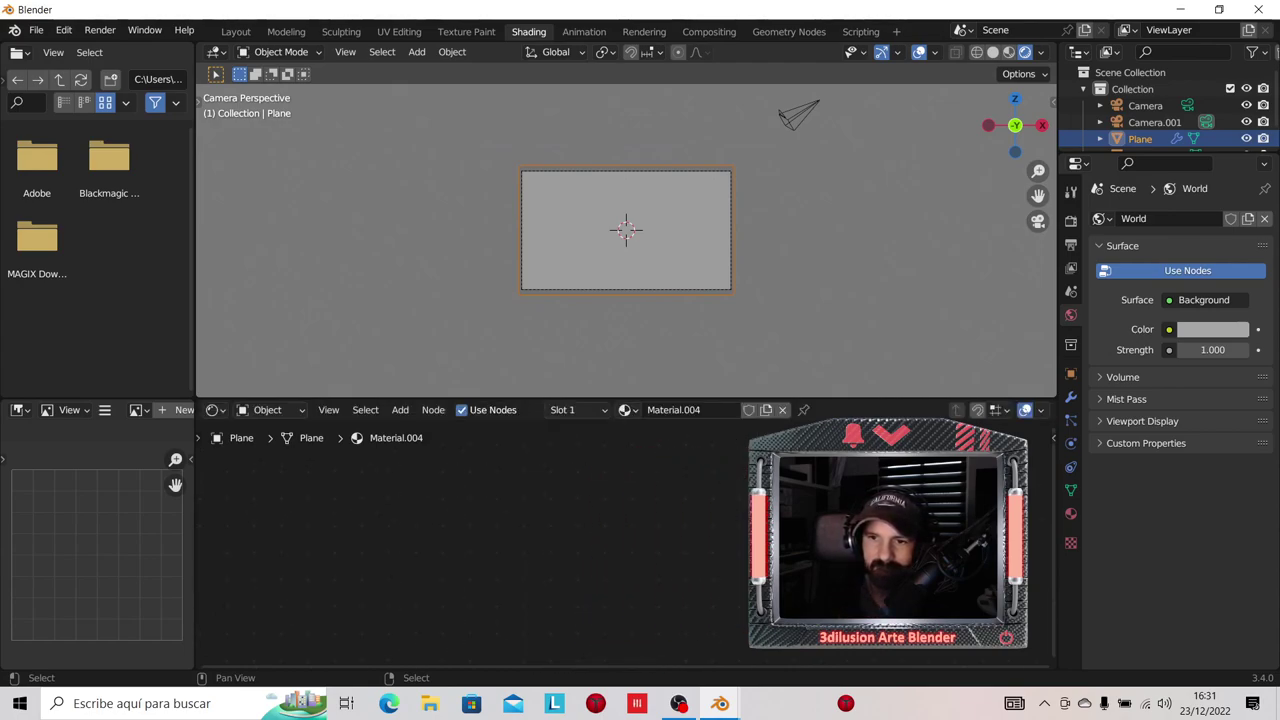
{"action": "key", "text": "g"}
{"action": "key", "text": "Return"}
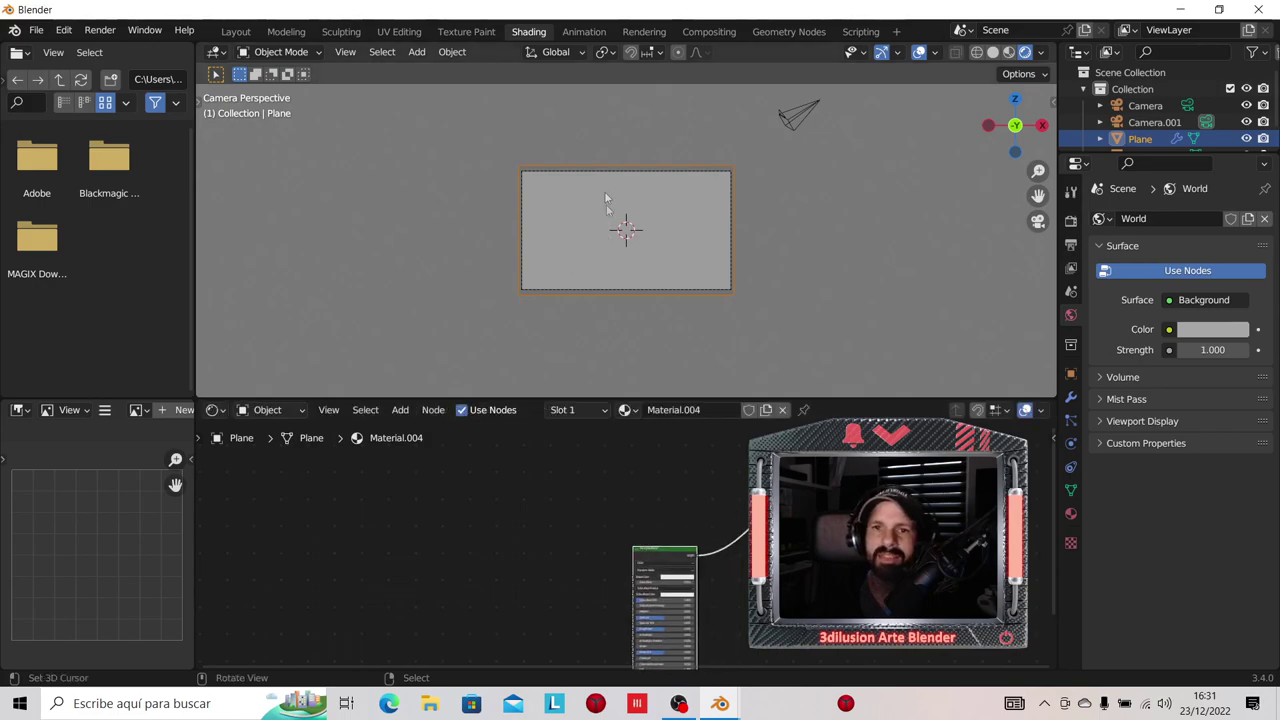
{"action": "scroll", "coordinate": [461, 485], "scroll_direction": "up", "scroll_amount": 1}
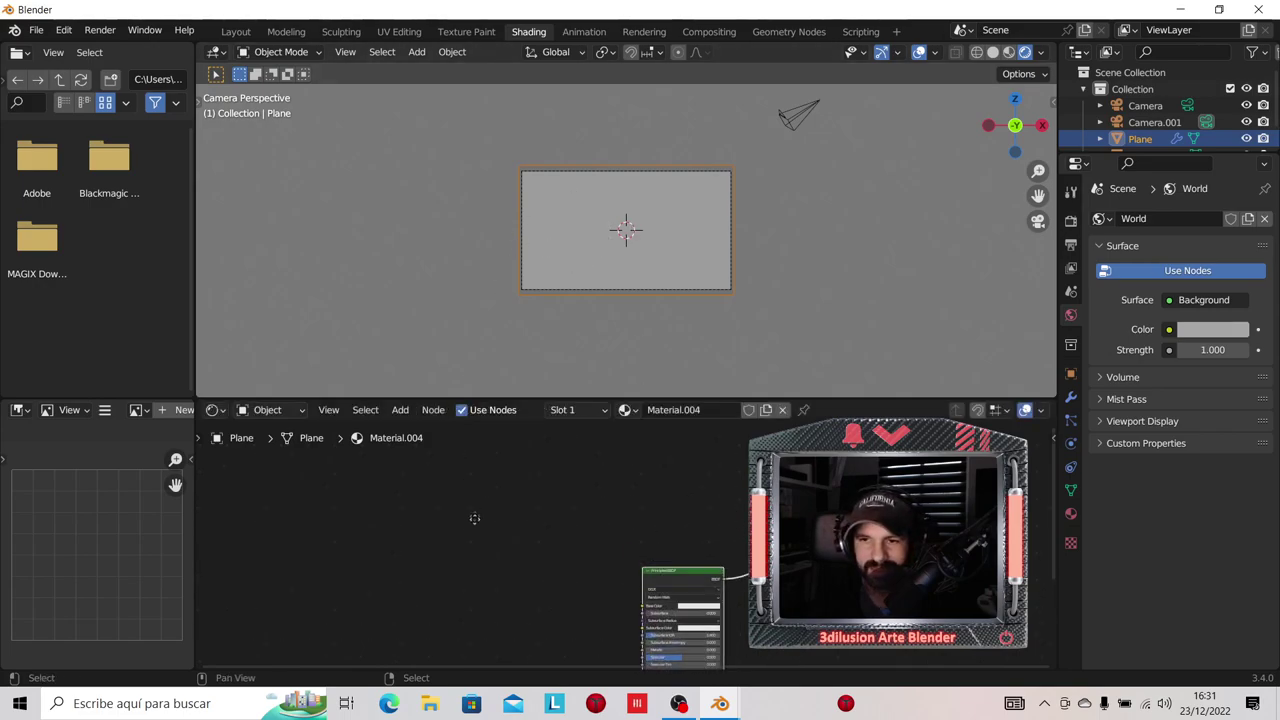
Step: Add a linear Gradient Texture node and connect its Color to the Principled BSDF
{"action": "key", "text": "shift+a"}
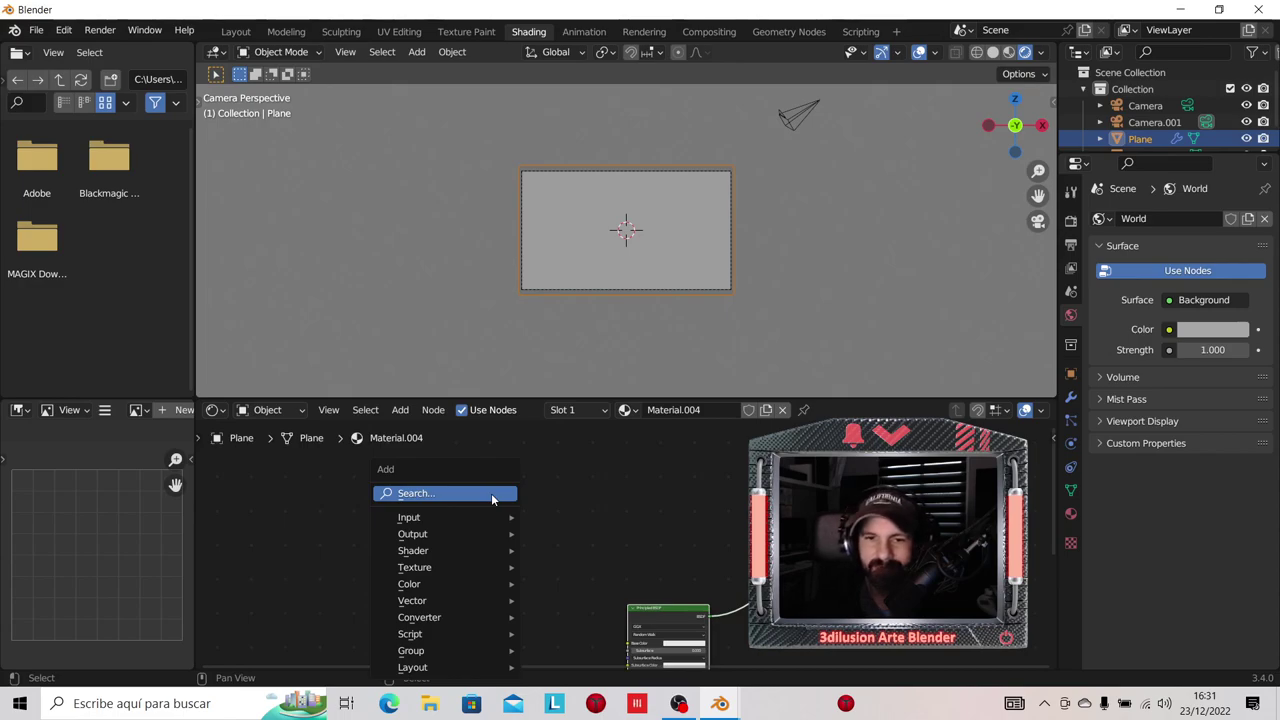
{"action": "mouse_move", "coordinate": [414, 567]}
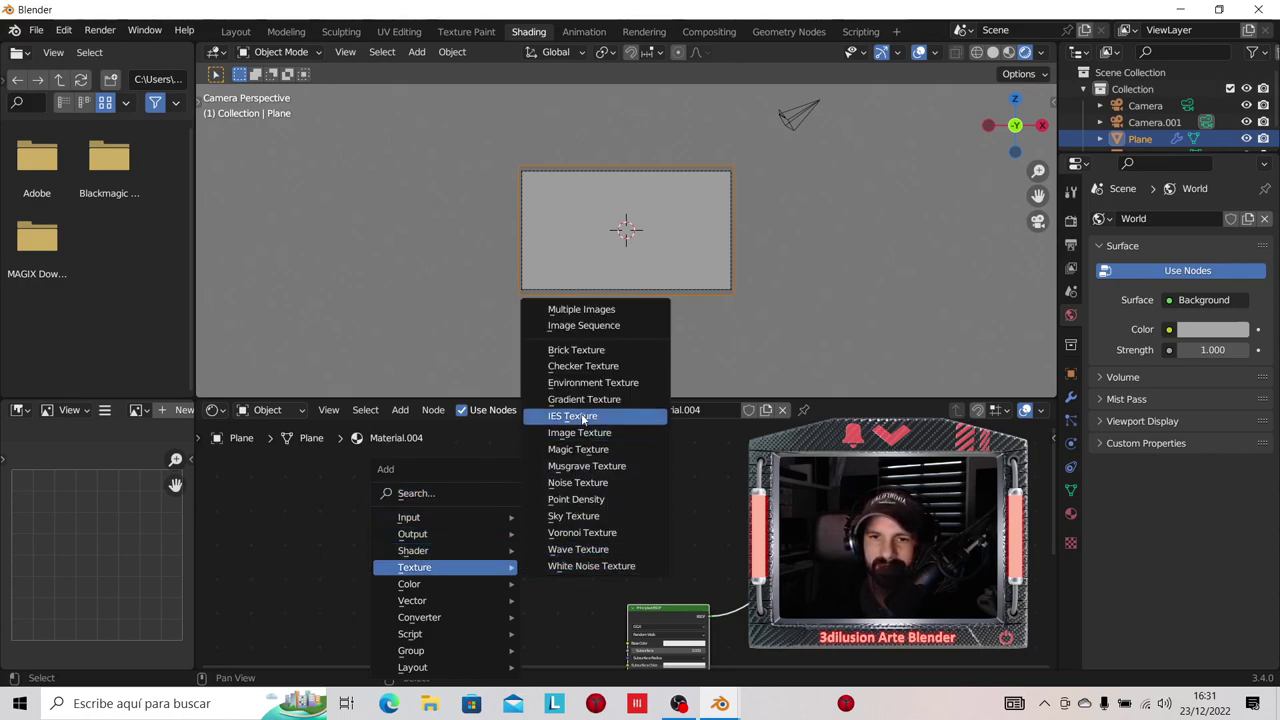
{"action": "left_click", "coordinate": [585, 399]}
{"action": "left_click", "coordinate": [554, 470]}
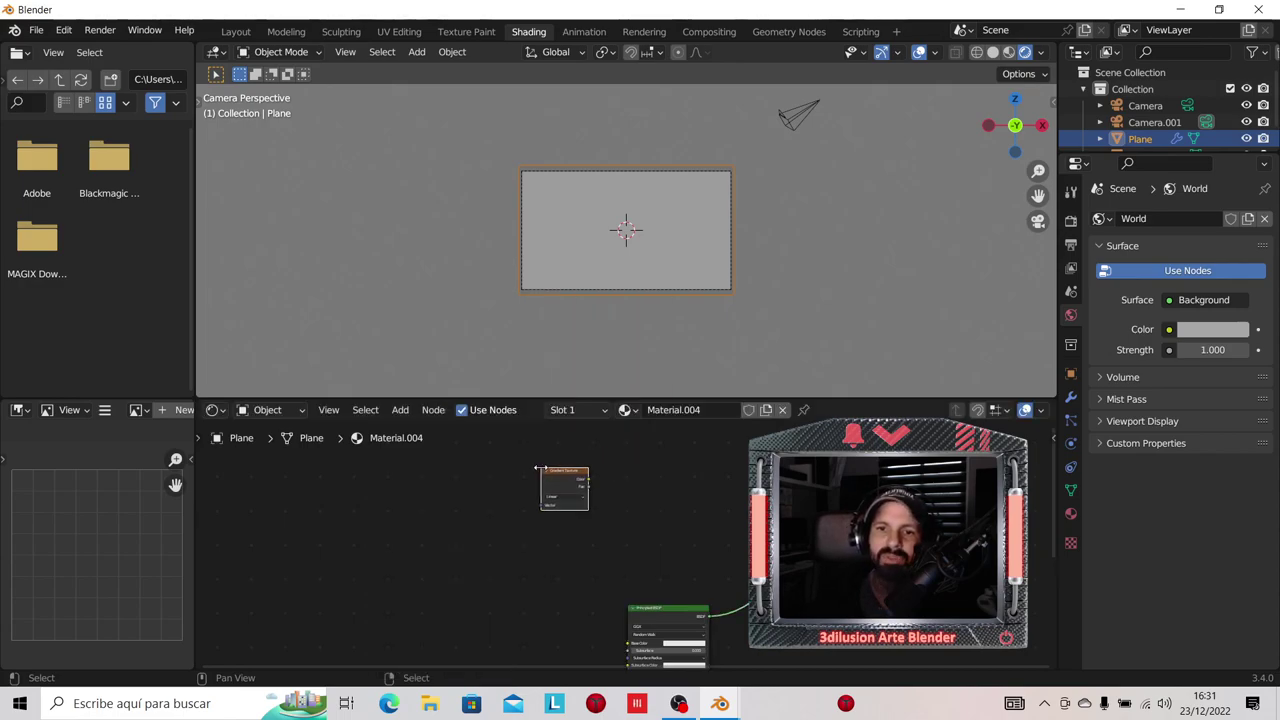
{"action": "left_click_drag", "start_coordinate": [560, 480], "coordinate": [530, 445]}
{"action": "middle_click_drag", "start_coordinate": [623, 489], "coordinate": [641, 457]}
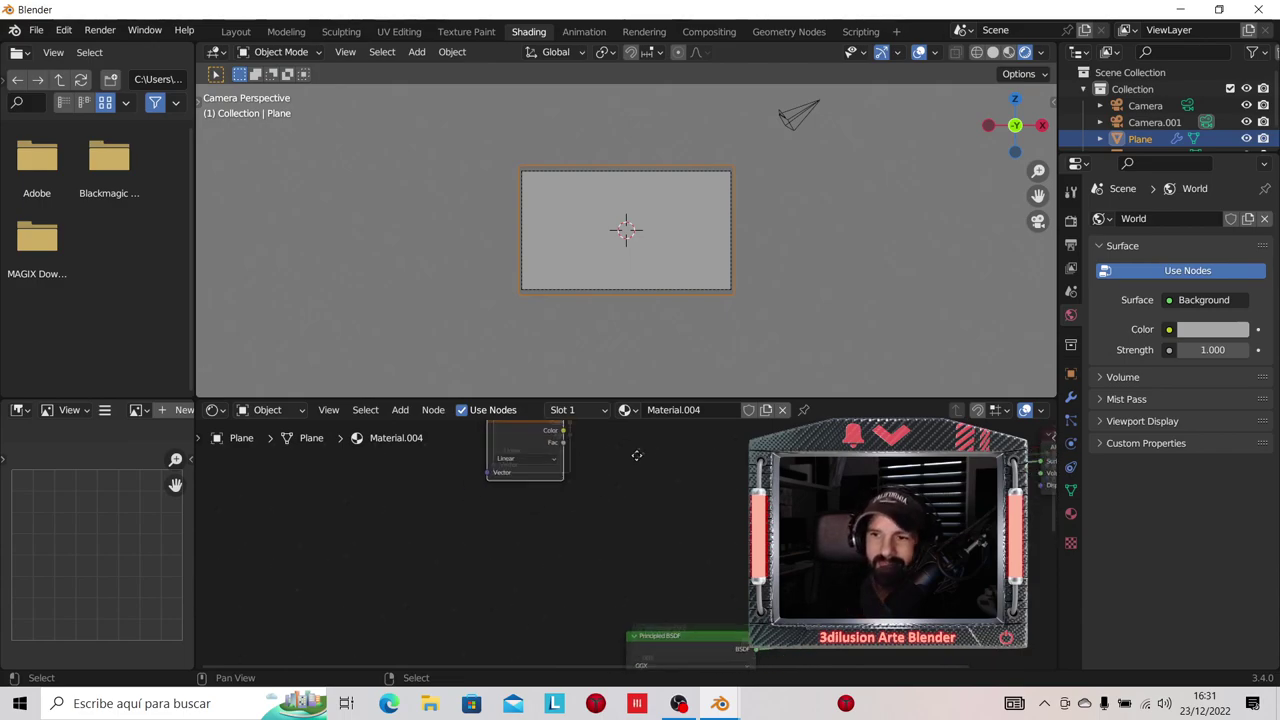
{"action": "left_click_drag", "start_coordinate": [703, 618], "coordinate": [798, 531]}
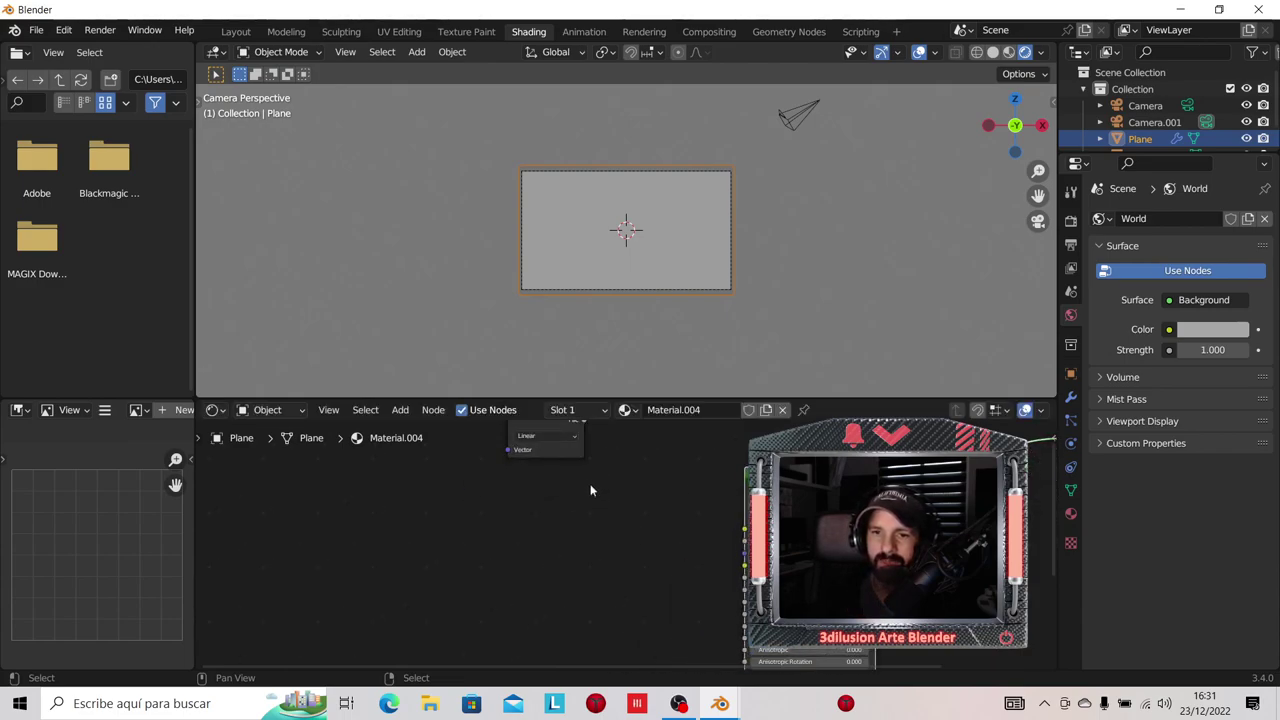
{"action": "mouse_move", "coordinate": [536, 443]}
{"action": "left_mouse_down"}
{"action": "mouse_move", "coordinate": [510, 495]}
{"action": "mouse_move", "coordinate": [743, 546]}
{"action": "left_mouse_up"}
{"action": "left_click", "coordinate": [510, 495]}
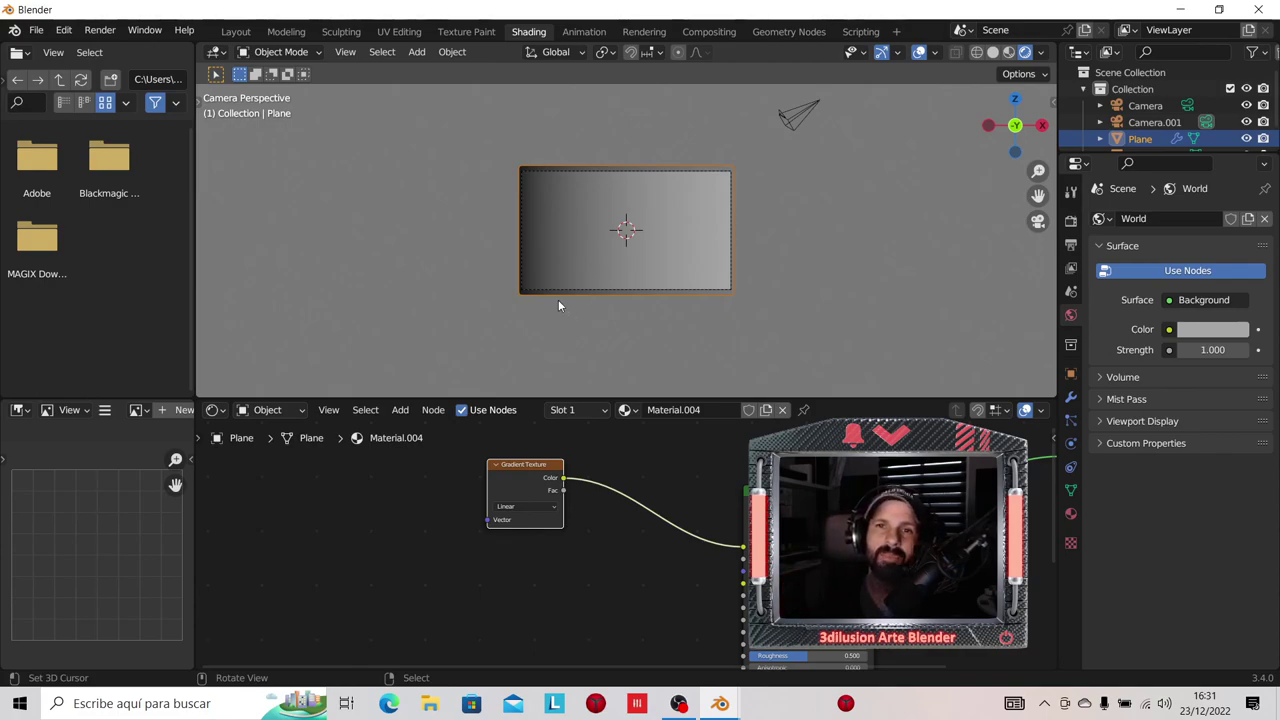
{"action": "left_click_drag", "start_coordinate": [522, 485], "coordinate": [471, 487]}
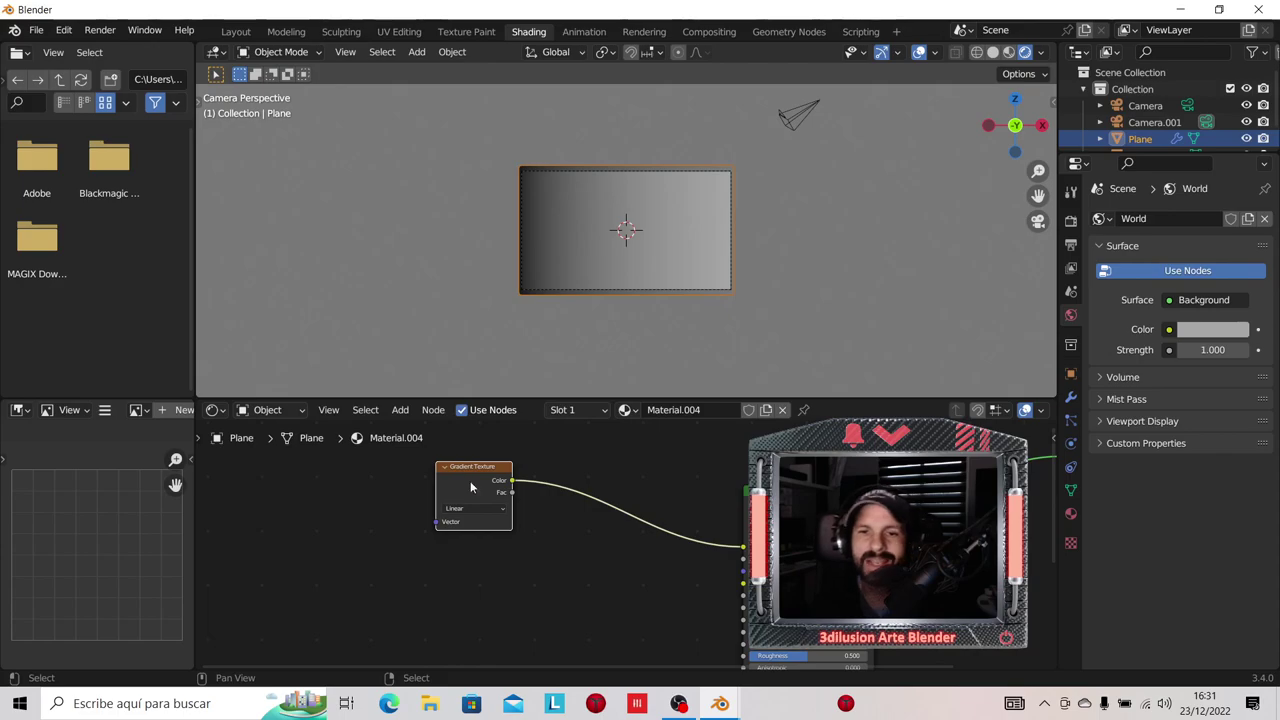
{"action": "key", "text": "shift+a"}
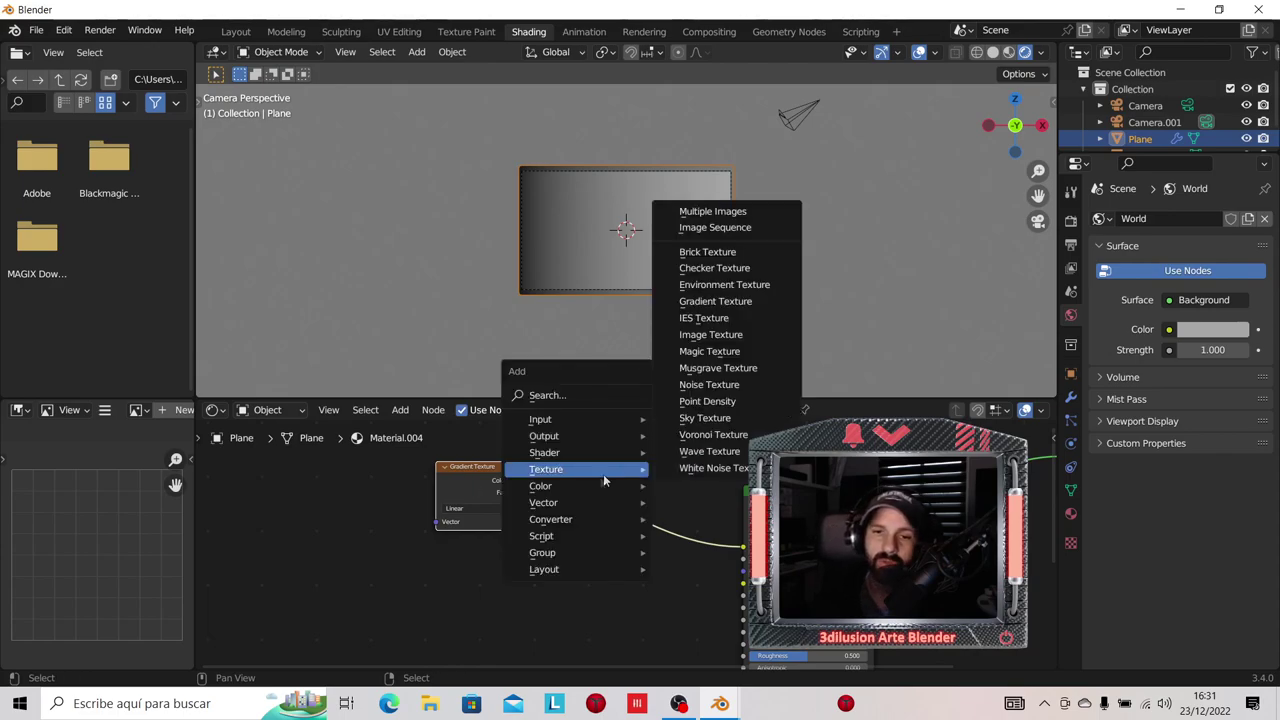
{"action": "mouse_move", "coordinate": [551, 519]}
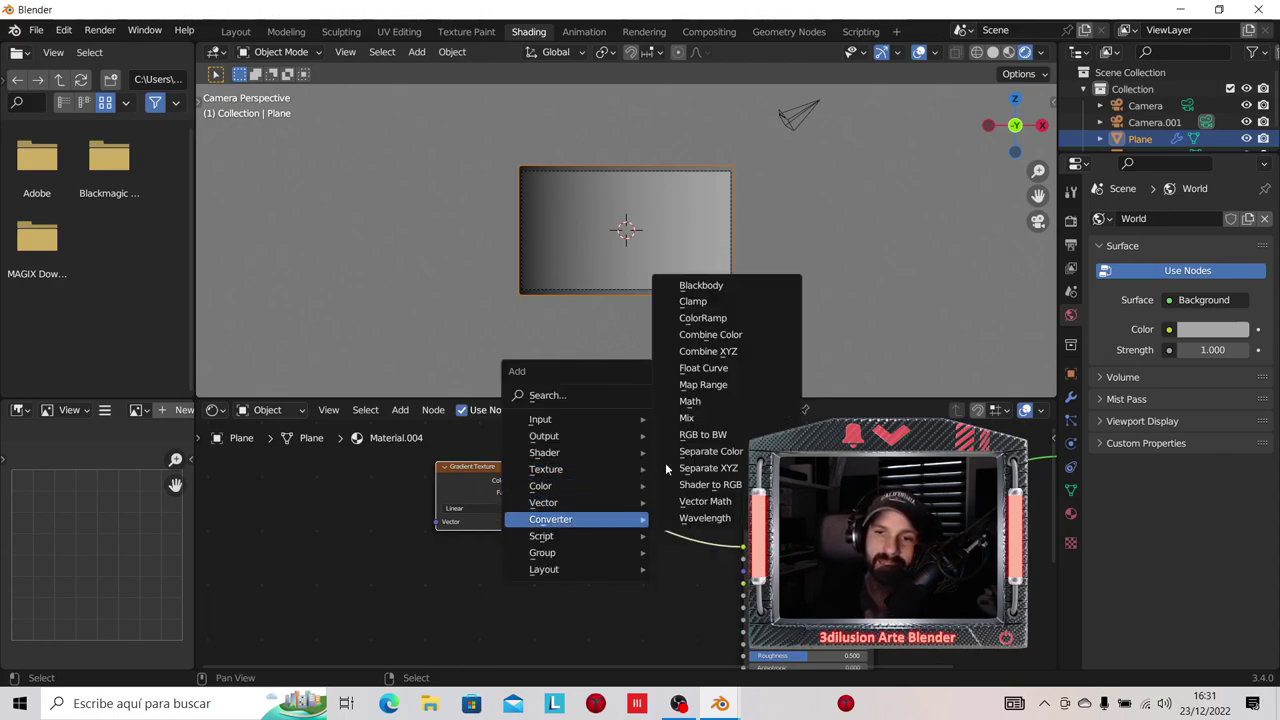
Step: Drop a Math node set to Less Than onto the gradient link, splitting the plane light and dark
{"action": "left_click", "coordinate": [689, 401]}
{"action": "left_click", "coordinate": [612, 532]}
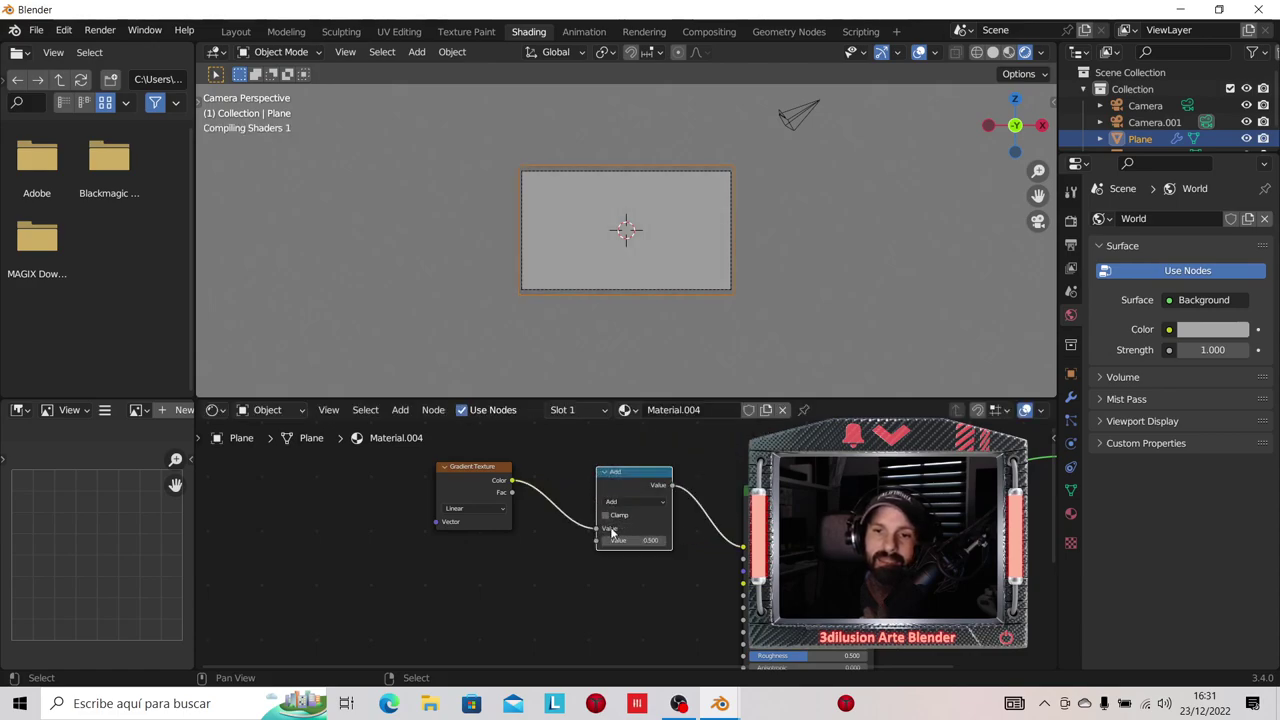
{"action": "scroll", "coordinate": [614, 530], "scroll_direction": "up", "scroll_amount": 1}
{"action": "left_click", "coordinate": [622, 495]}
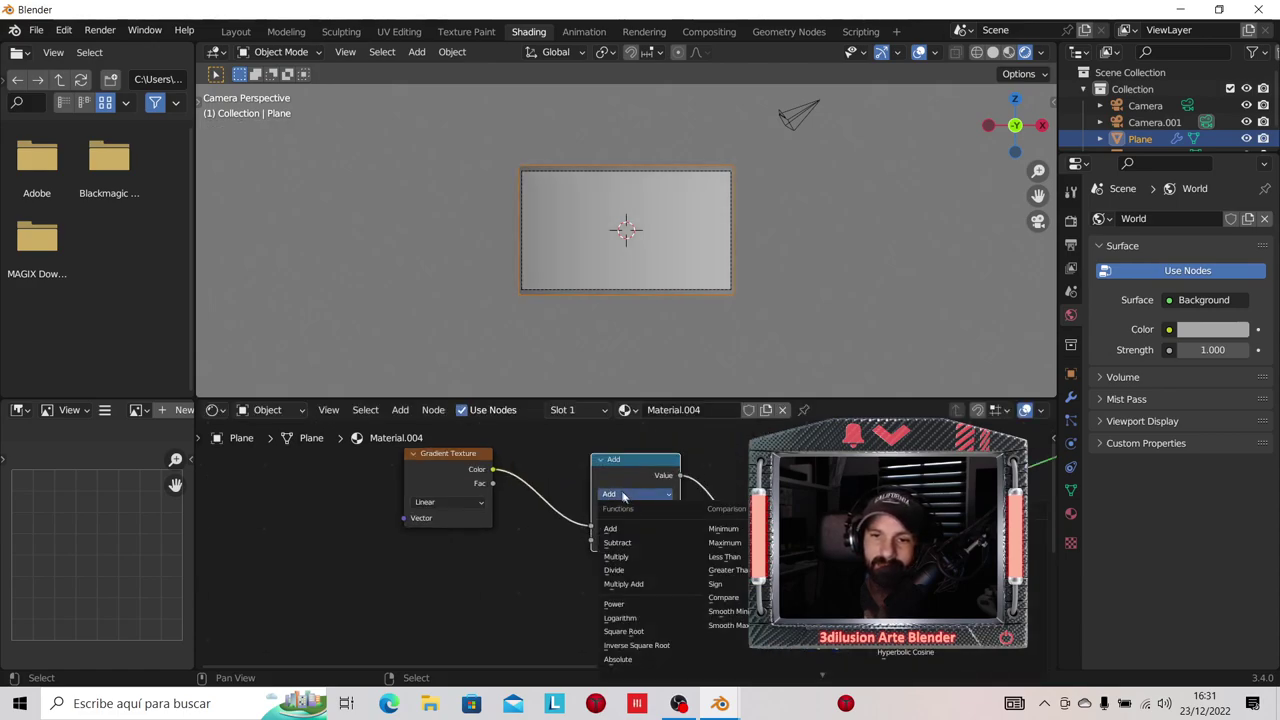
{"action": "left_click", "coordinate": [721, 556]}
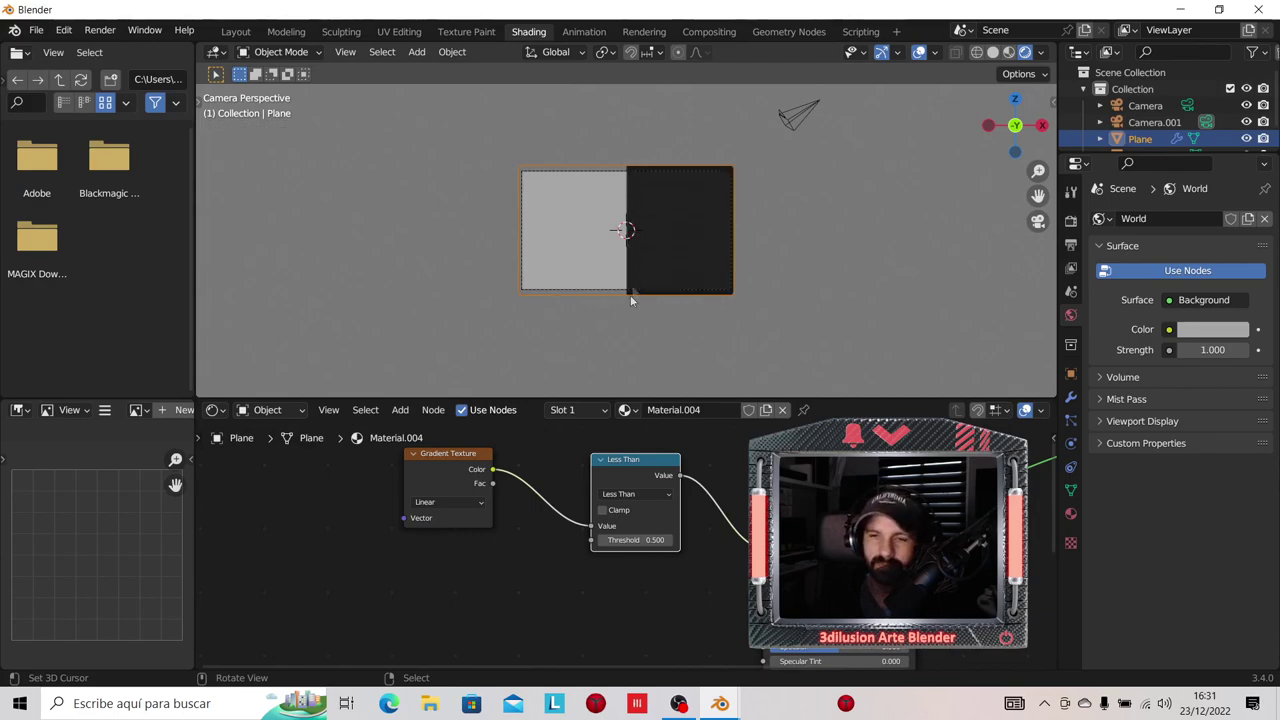
{"action": "scroll", "coordinate": [586, 531], "scroll_direction": "down", "scroll_amount": 2}
{"action": "middle_click_drag", "start_coordinate": [566, 614], "coordinate": [743, 568]}
{"action": "left_click", "coordinate": [705, 453]}
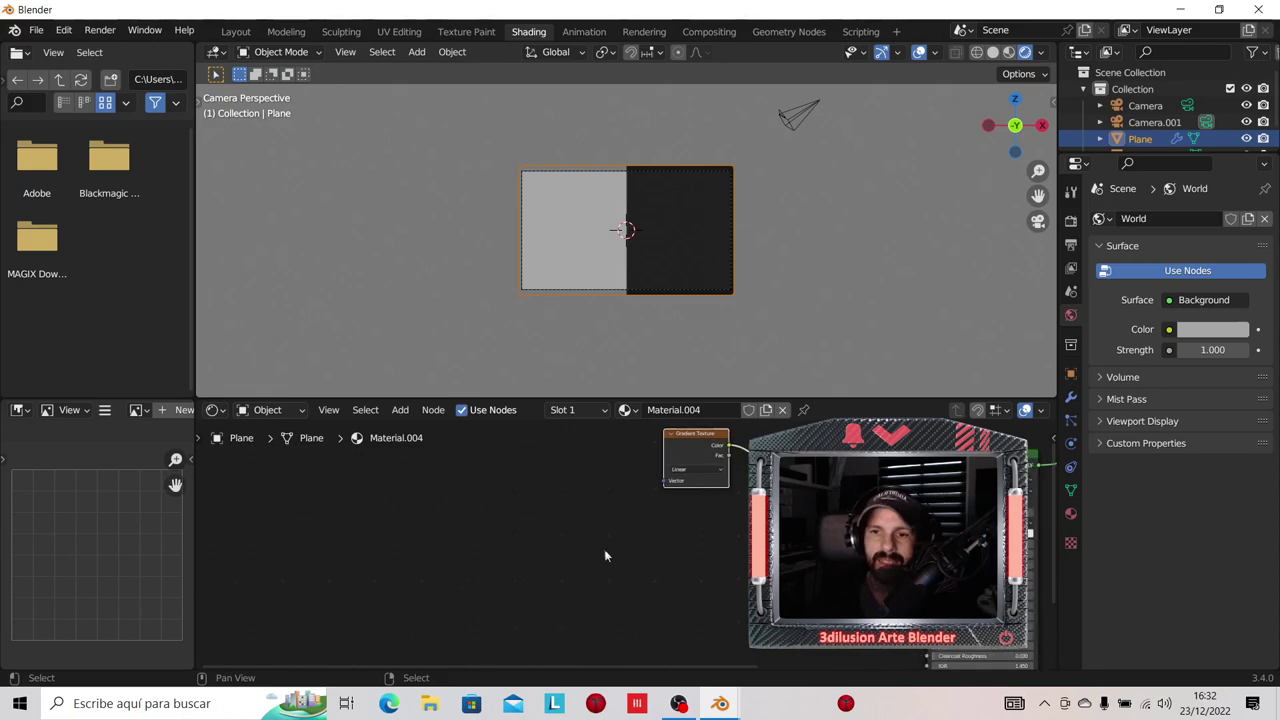
Step: Pan to the Gradient Texture node and attach Texture Coordinate and Mapping nodes to it
{"action": "middle_click_drag", "start_coordinate": [604, 552], "coordinate": [648, 566]}
{"action": "mouse_move", "coordinate": [616, 587]}
{"action": "middle_mouse_down"}
{"action": "mouse_move", "coordinate": [503, 508]}
{"action": "mouse_move", "coordinate": [586, 586]}
{"action": "mouse_move", "coordinate": [660, 595]}
{"action": "middle_mouse_up"}
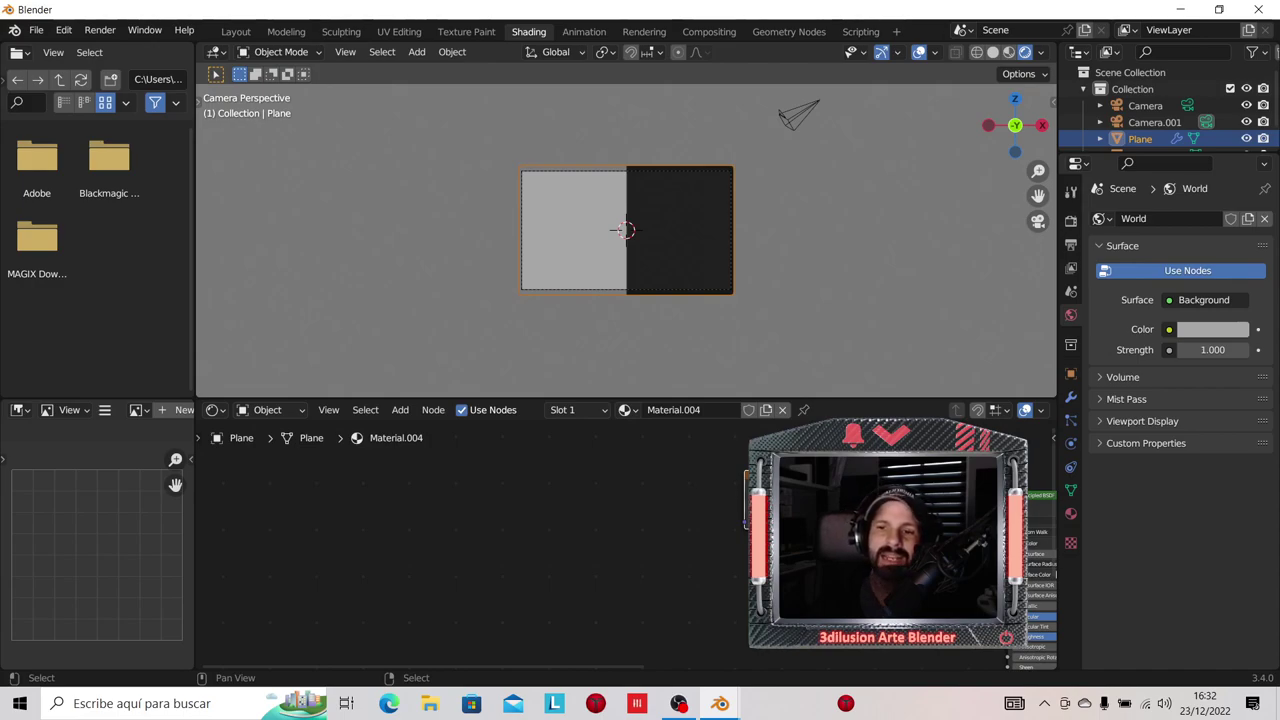
{"action": "middle_click_drag", "start_coordinate": [880, 560], "coordinate": [940, 530]}
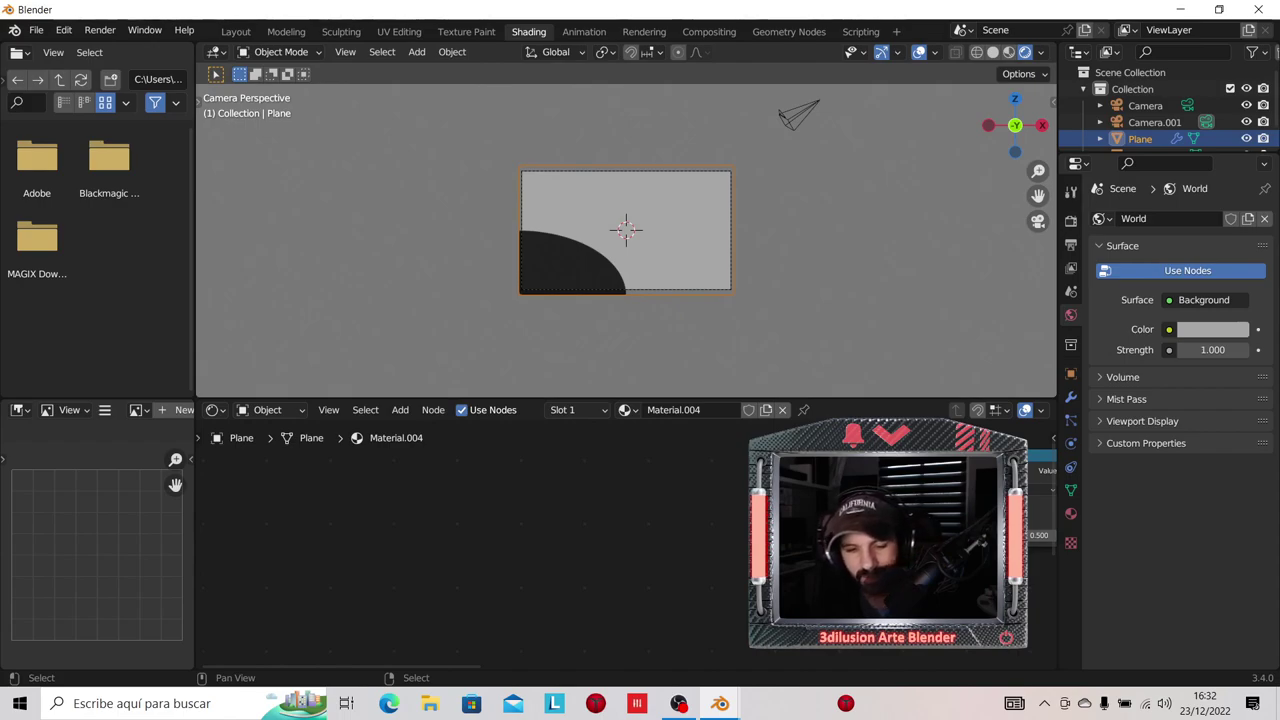
{"action": "key", "text": "ctrl+z"}
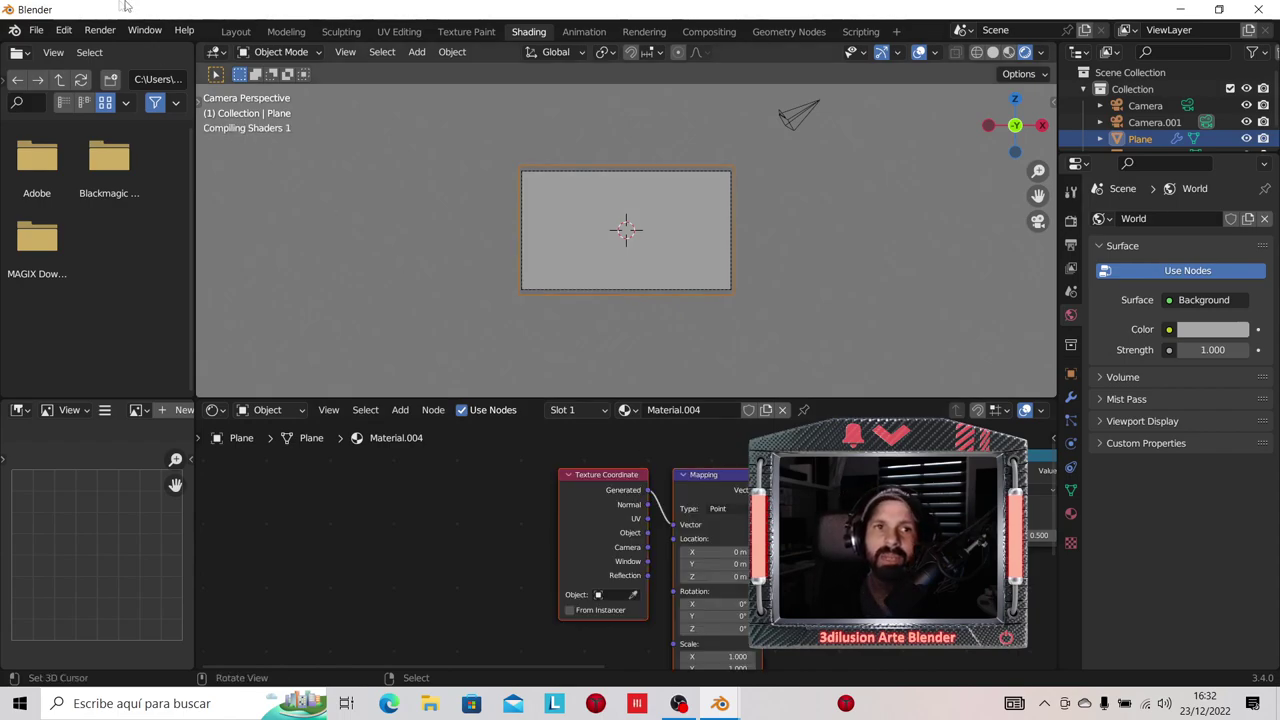
{"action": "left_click", "coordinate": [76, 35]}
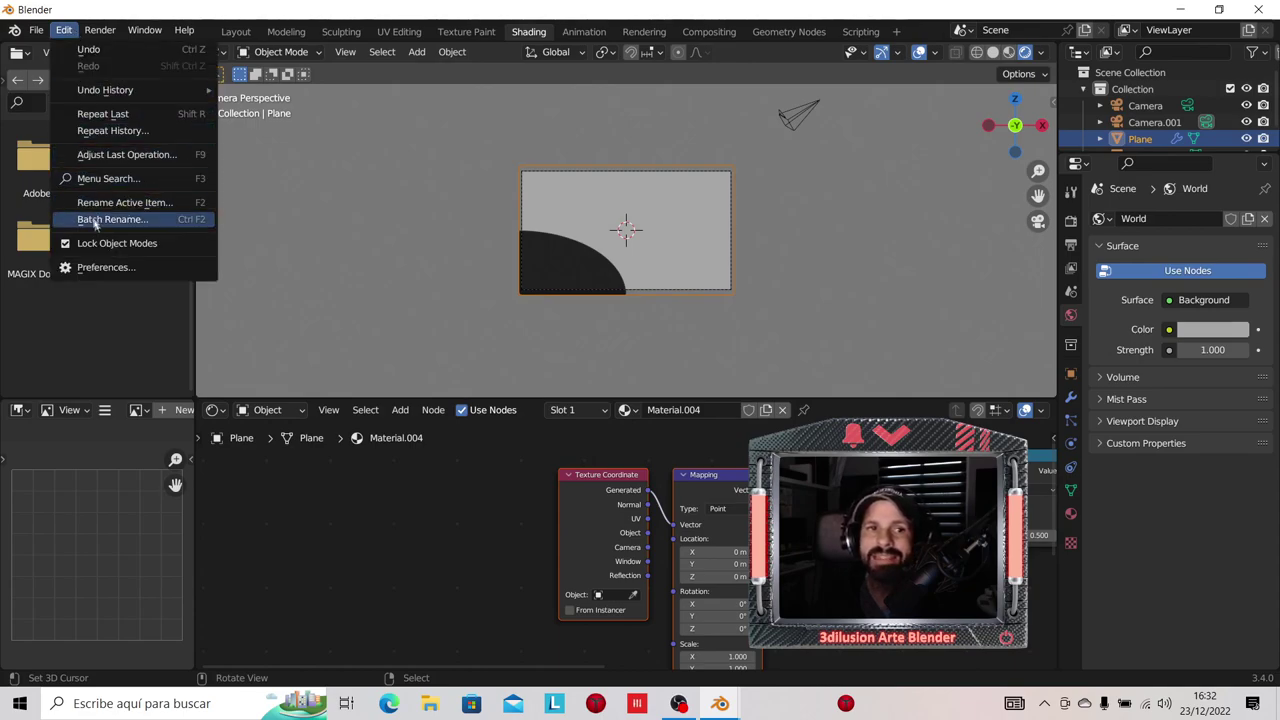
{"action": "left_click", "coordinate": [101, 267]}
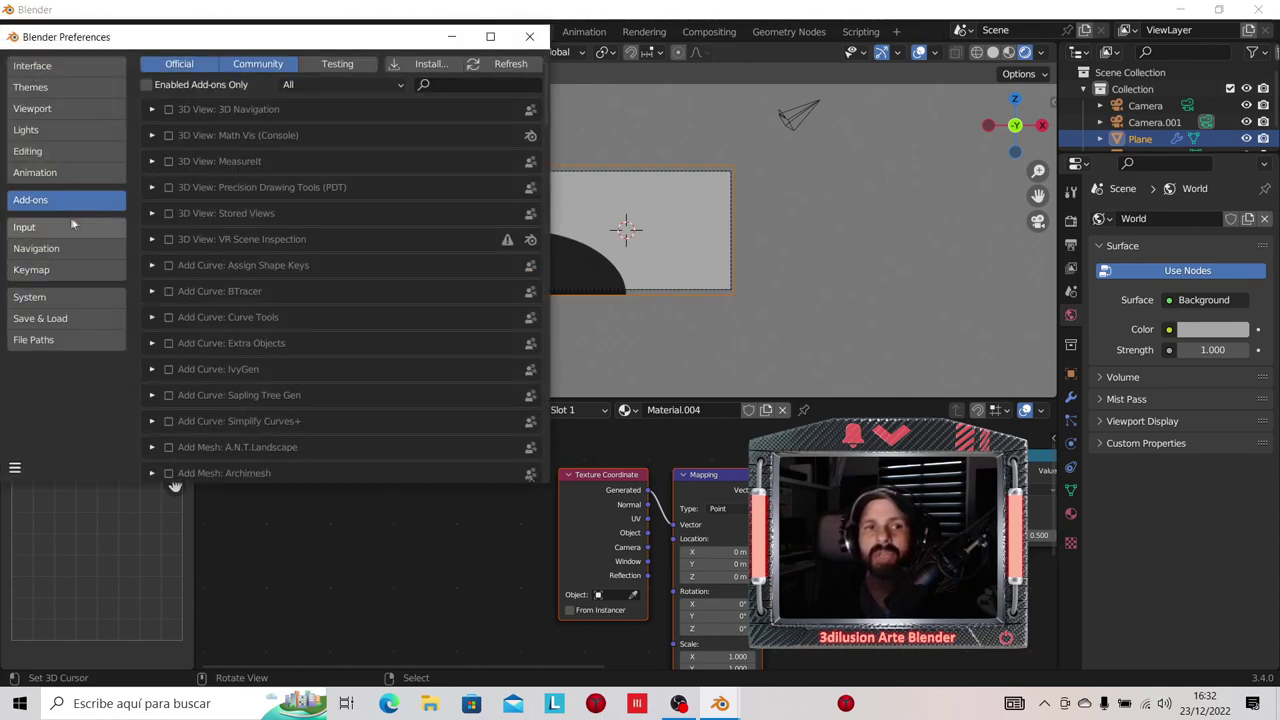
{"action": "left_click", "coordinate": [461, 86]}
{"action": "type", "text": "no"}
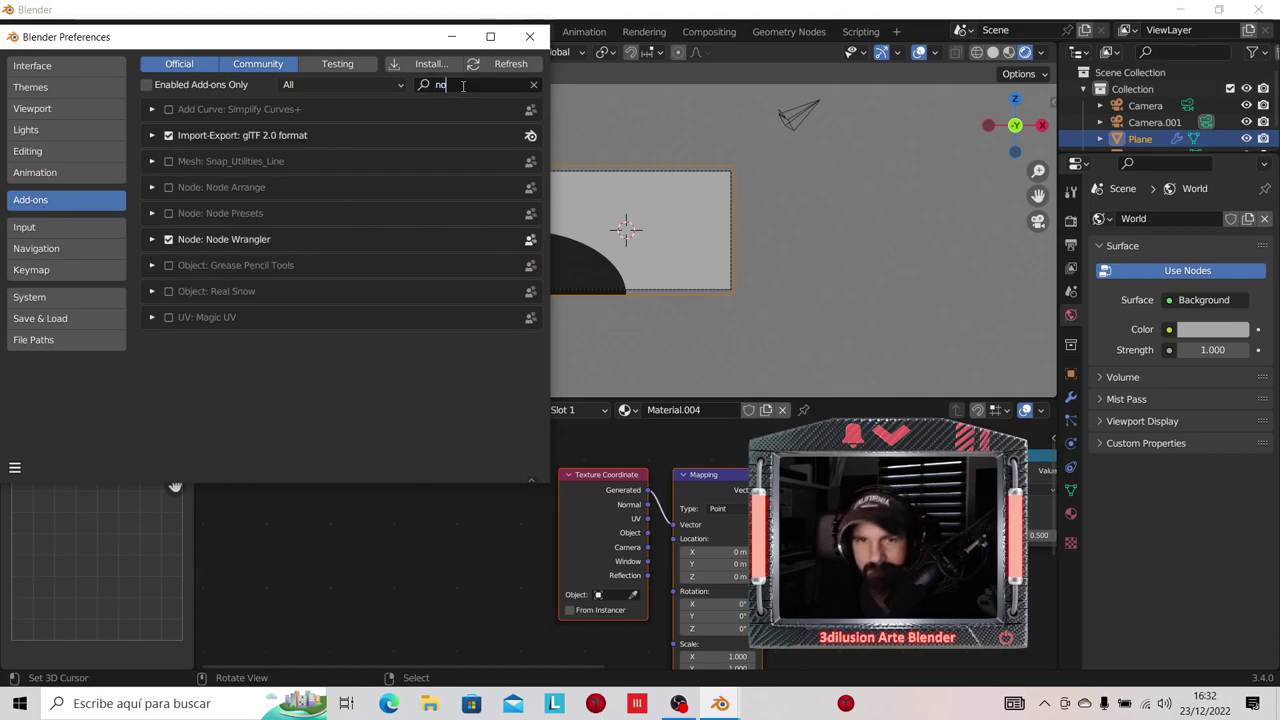
{"action": "type", "text": "de"}
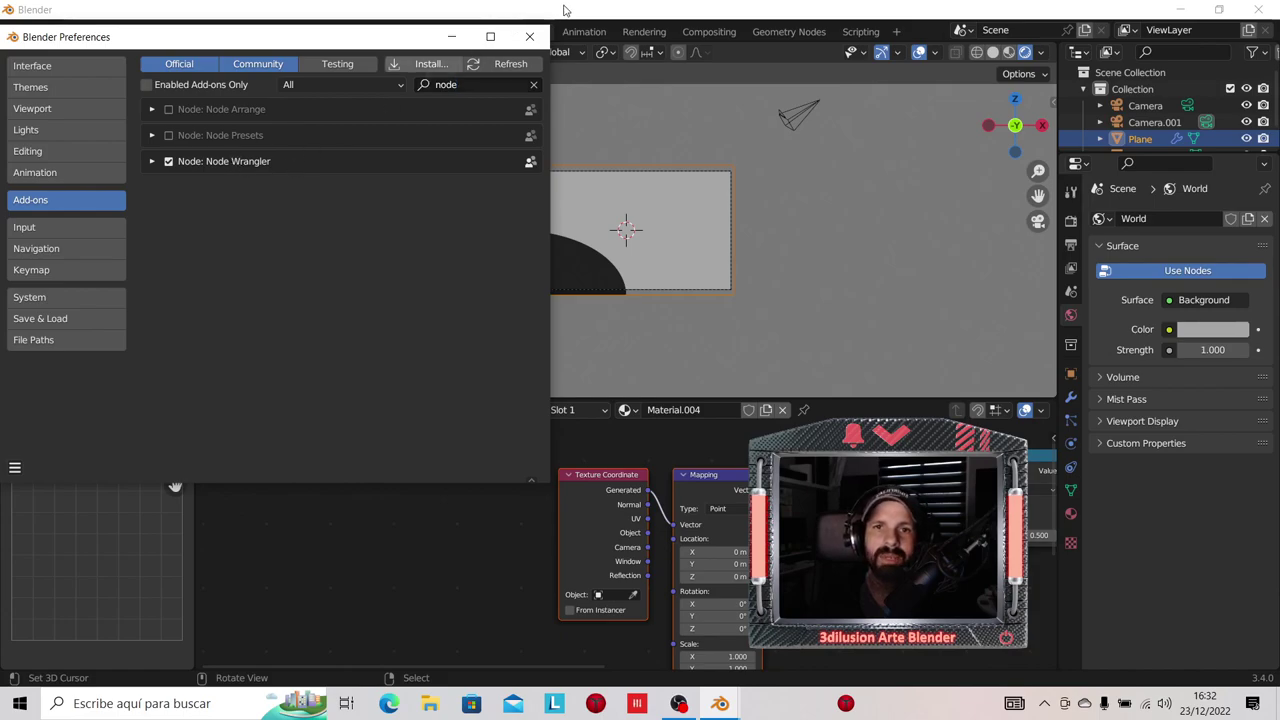
{"action": "left_click", "coordinate": [531, 37]}
{"action": "scroll", "coordinate": [667, 564], "scroll_direction": "down", "scroll_amount": 2}
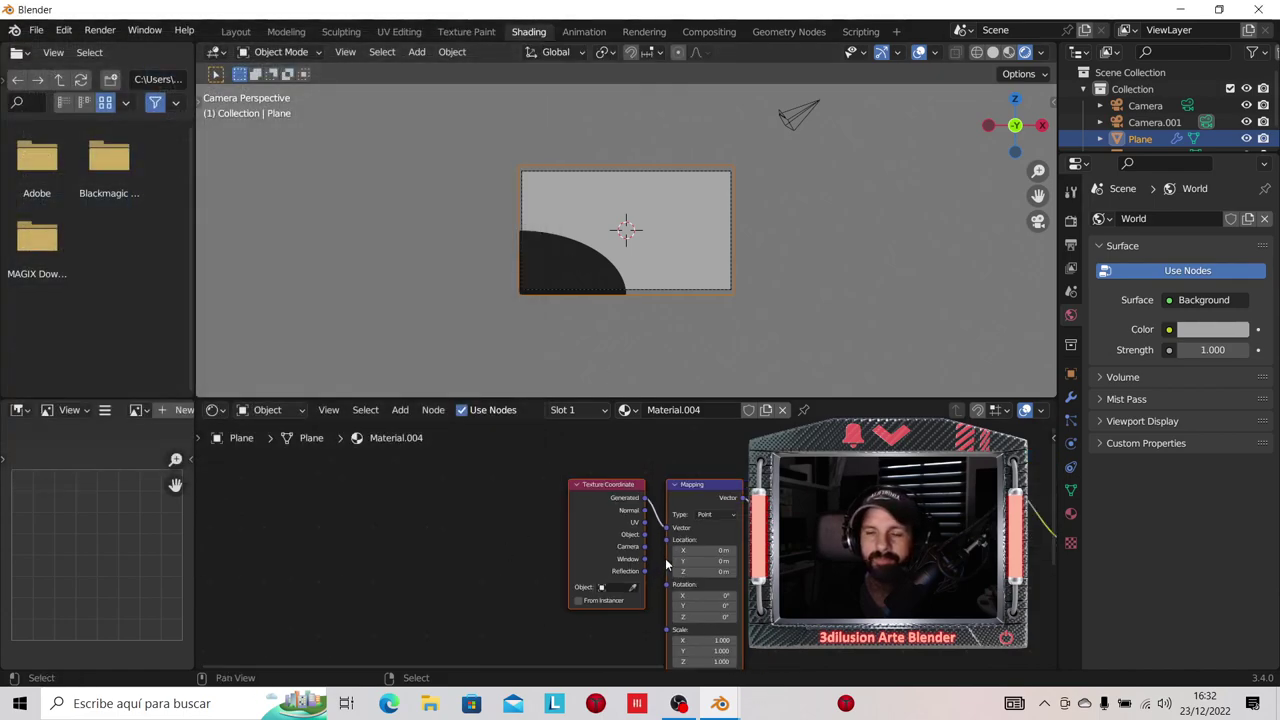
Step: Set the Mapping node's Location to -0.5, 0.1, -0.5
{"action": "scroll", "coordinate": [667, 564], "scroll_direction": "down", "scroll_amount": 1}
{"action": "left_click_drag", "start_coordinate": [618, 507], "coordinate": [524, 510]}
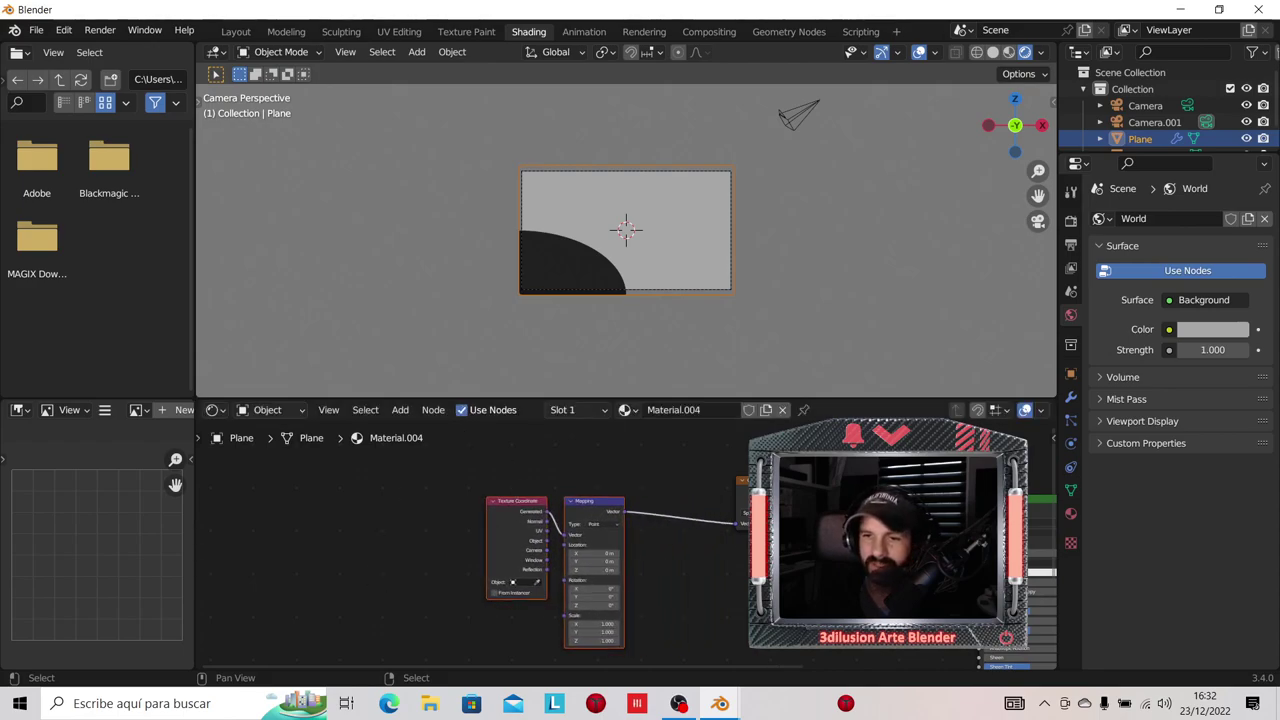
{"action": "scroll", "coordinate": [680, 613], "scroll_direction": "up", "scroll_amount": 2}
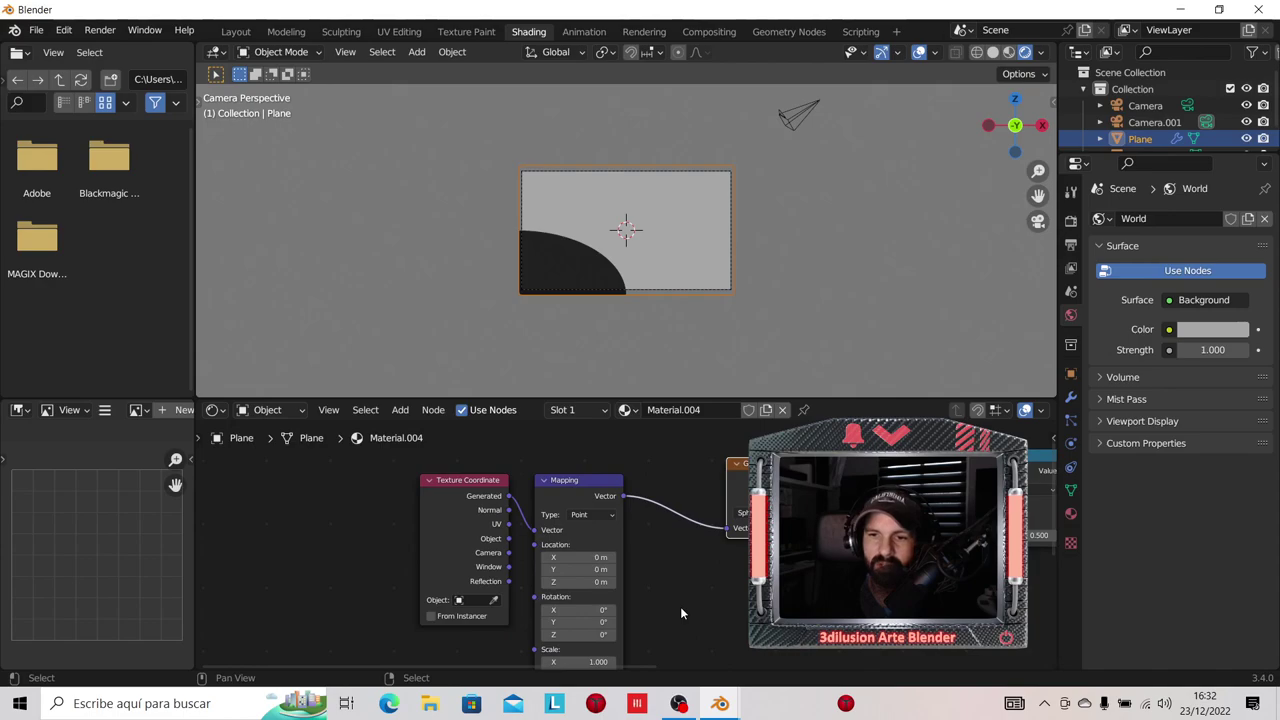
{"action": "mouse_move", "coordinate": [590, 557]}
{"action": "left_mouse_down"}
{"action": "mouse_move", "coordinate": [610, 557]}
{"action": "mouse_move", "coordinate": [560, 557]}
{"action": "left_mouse_up"}
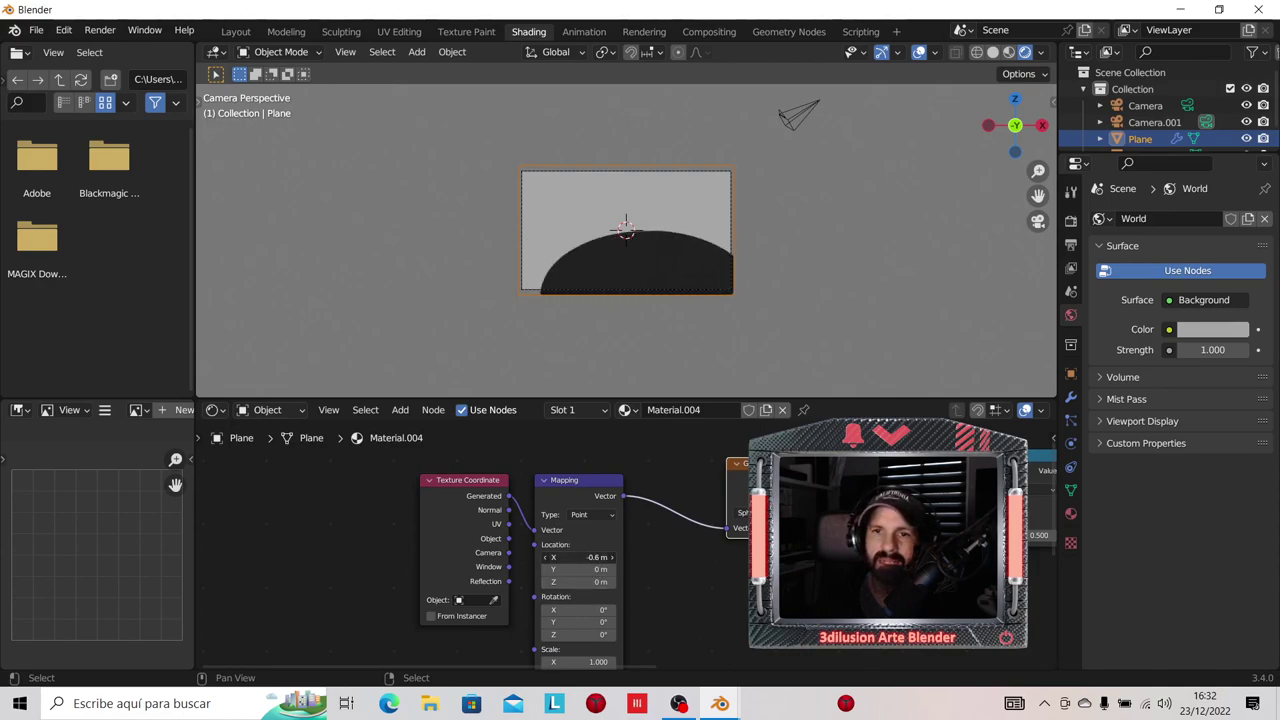
{"action": "mouse_move", "coordinate": [592, 569]}
{"action": "left_mouse_down"}
{"action": "mouse_move", "coordinate": [615, 569]}
{"action": "mouse_move", "coordinate": [575, 569]}
{"action": "mouse_move", "coordinate": [570, 581]}
{"action": "left_mouse_up"}
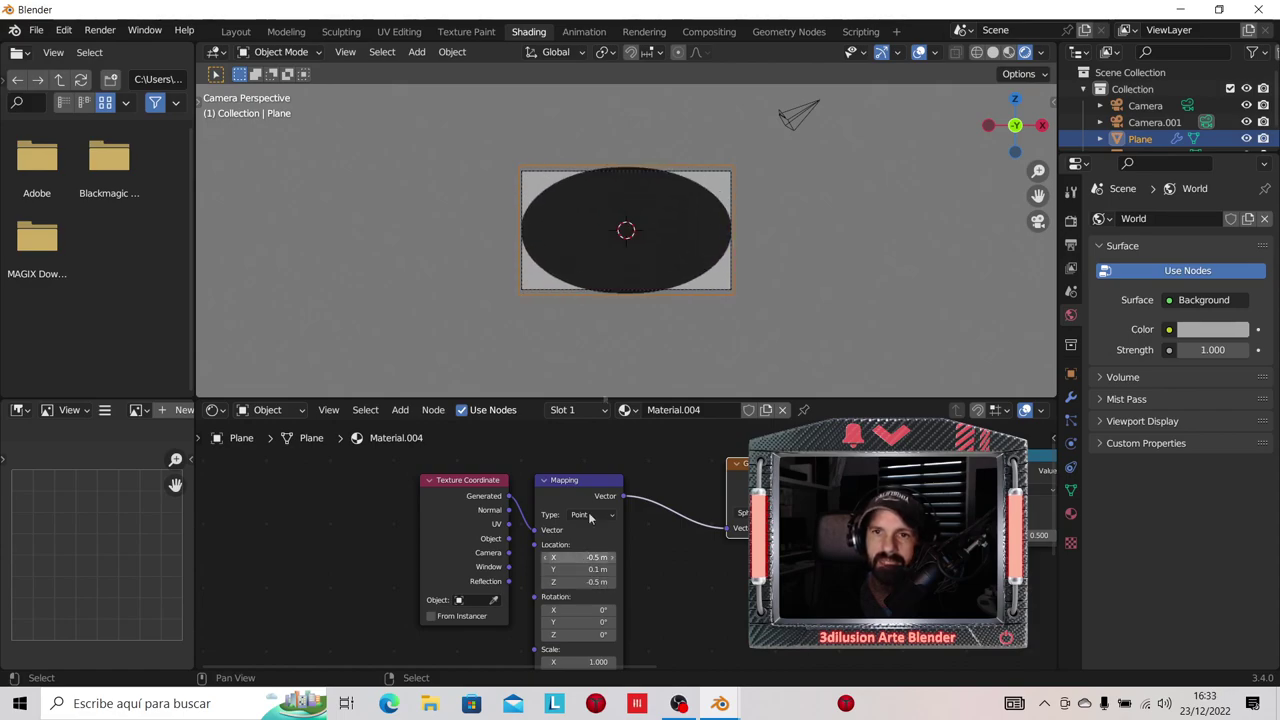
Step: Spread out the node chain and raise the Mapping Scale X to 1.5
{"action": "scroll", "coordinate": [600, 560], "scroll_direction": "down", "scroll_amount": 3}
{"action": "middle_click_drag", "start_coordinate": [835, 560], "coordinate": [568, 520]}
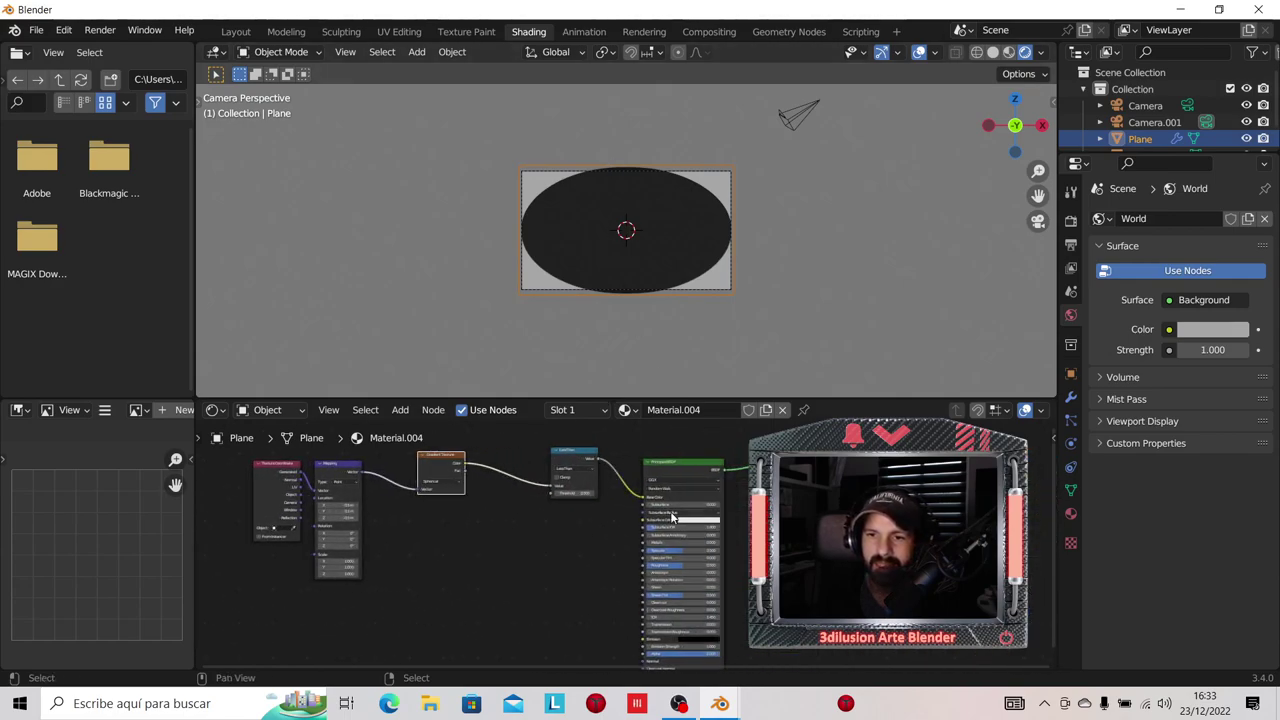
{"action": "left_click_drag", "start_coordinate": [668, 465], "coordinate": [720, 465]}
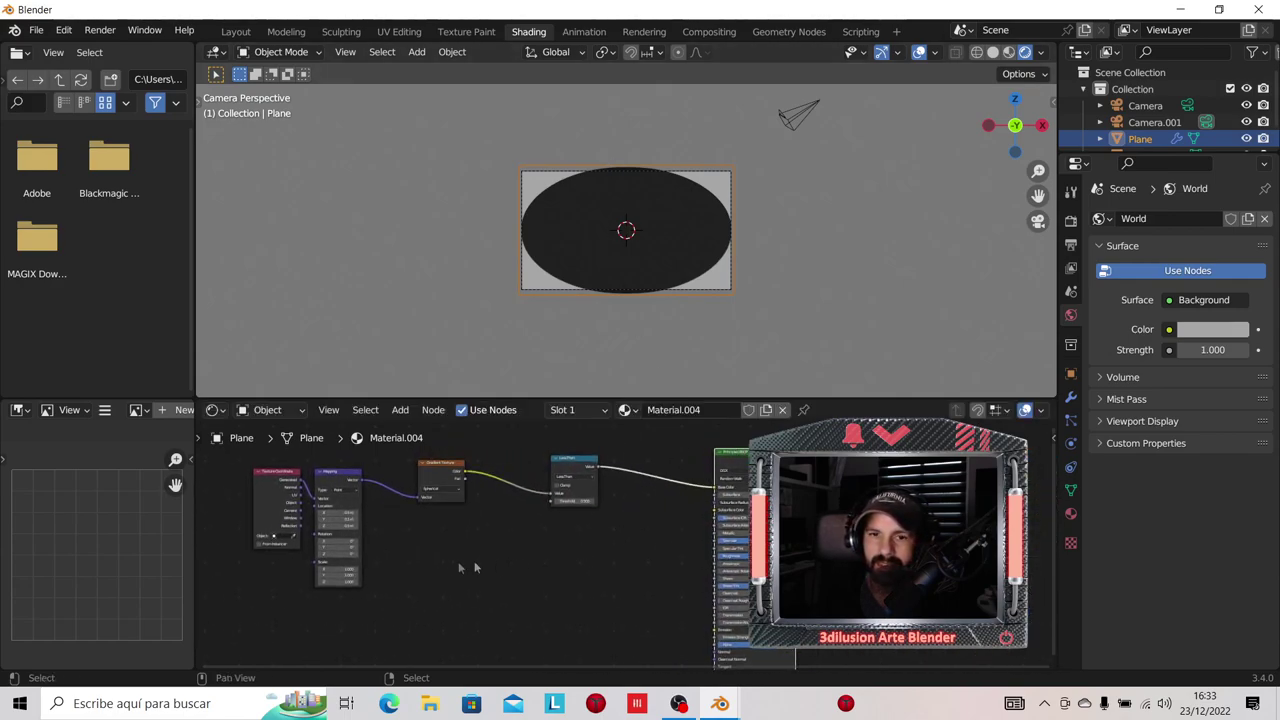
{"action": "scroll", "coordinate": [522, 546], "scroll_direction": "up", "scroll_amount": 4}
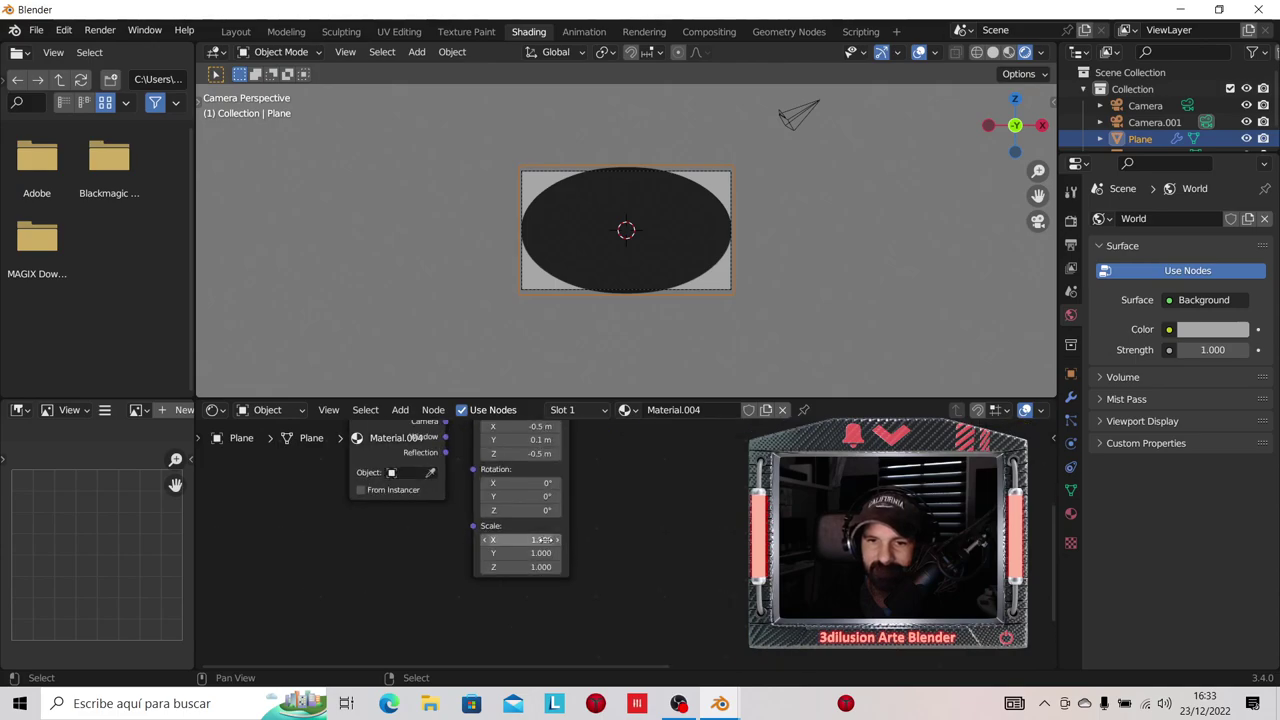
{"action": "left_click_drag", "start_coordinate": [522, 540], "coordinate": [545, 540]}
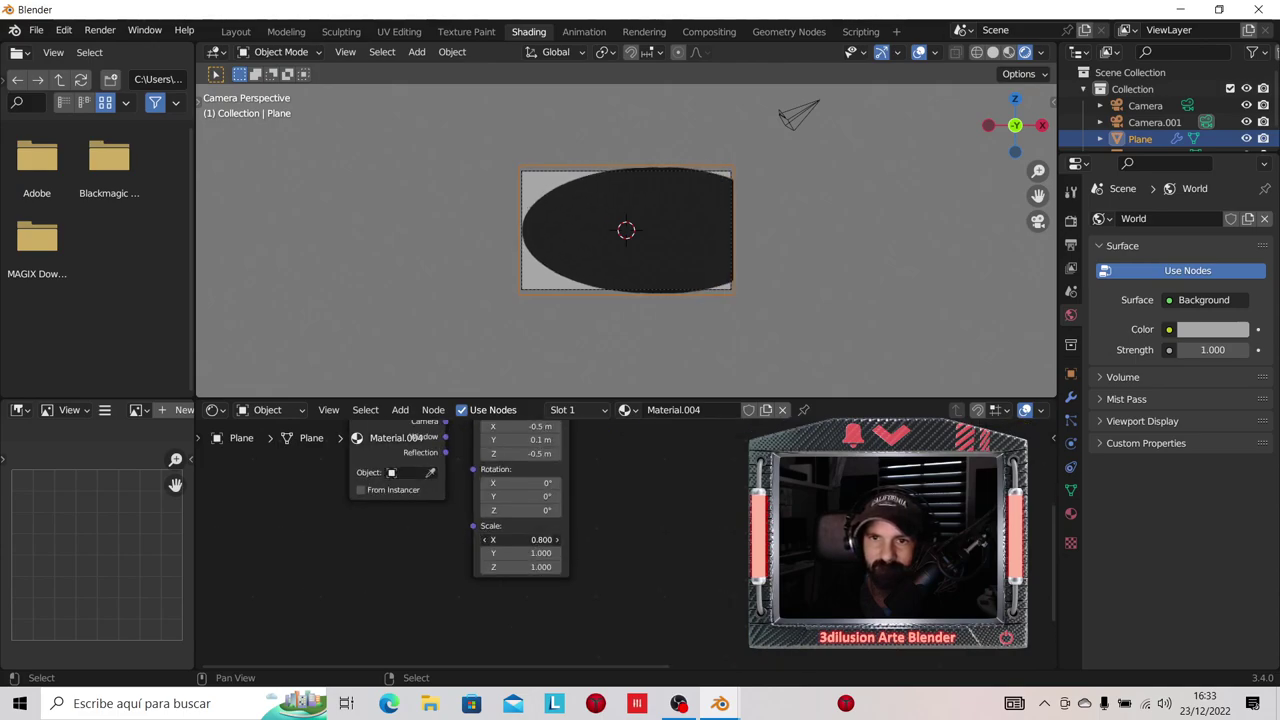
{"action": "left_click_drag", "start_coordinate": [522, 540], "coordinate": [600, 540]}
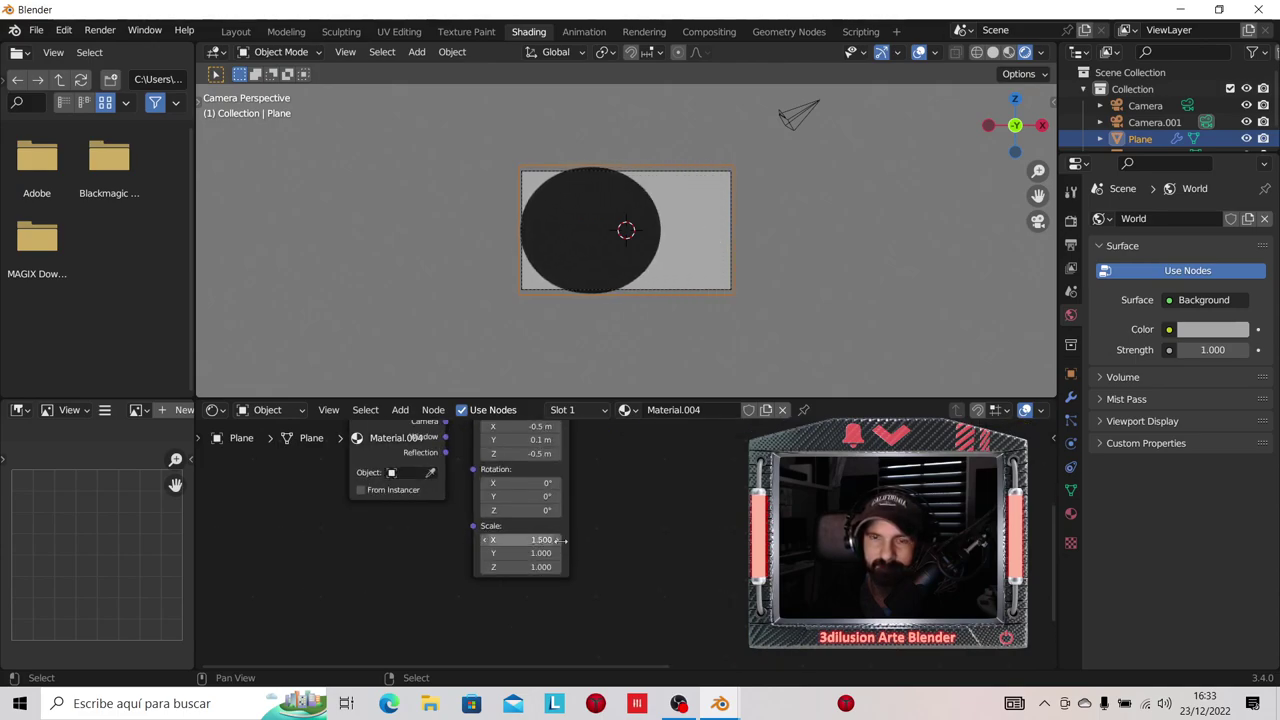
{"action": "scroll", "coordinate": [620, 546], "scroll_direction": "down", "scroll_amount": 1}
{"action": "scroll", "coordinate": [716, 550], "scroll_direction": "down", "scroll_amount": 1}
{"action": "scroll", "coordinate": [716, 550], "scroll_direction": "down", "scroll_amount": 2}
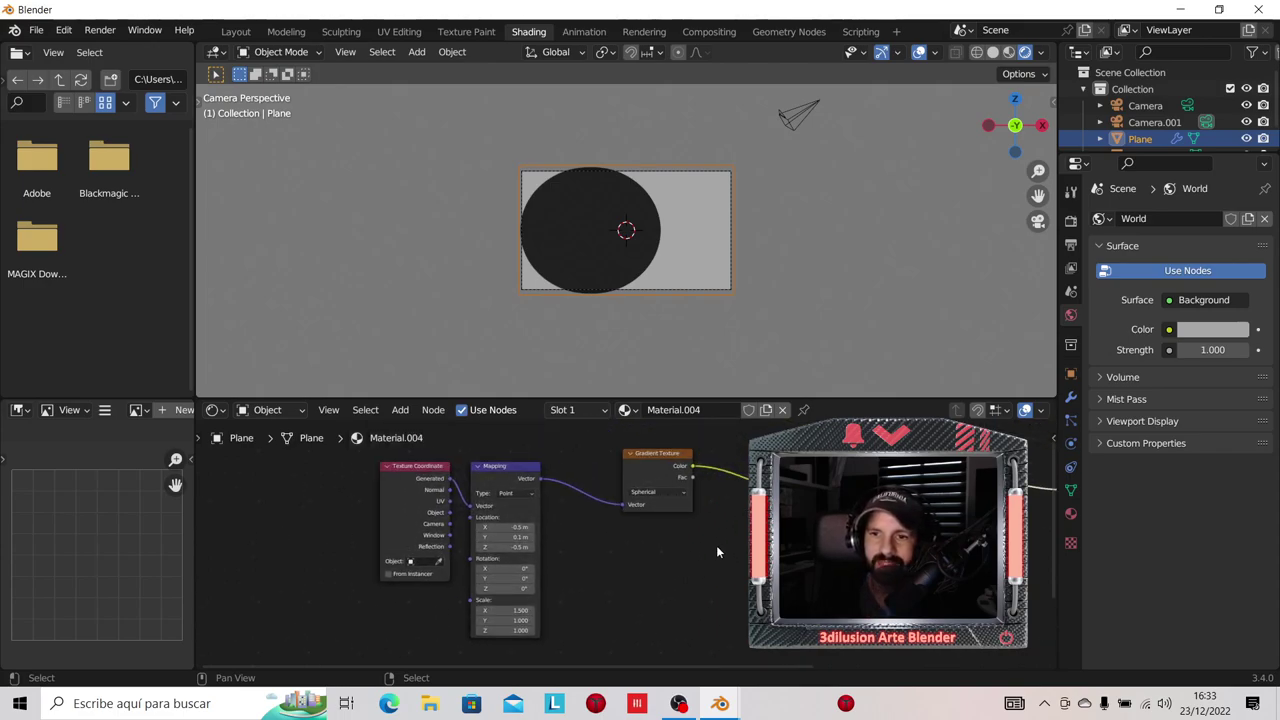
{"action": "scroll", "coordinate": [716, 545], "scroll_direction": "down", "scroll_amount": 1}
Step: Add an Image Texture node with rotura.png and link its Color to the Principled BSDF inputs
{"action": "mouse_move", "coordinate": [716, 545]}
{"action": "middle_mouse_down"}
{"action": "mouse_move", "coordinate": [628, 506]}
{"action": "mouse_move", "coordinate": [586, 544]}
{"action": "middle_mouse_up"}
{"action": "key", "text": "shift+a"}
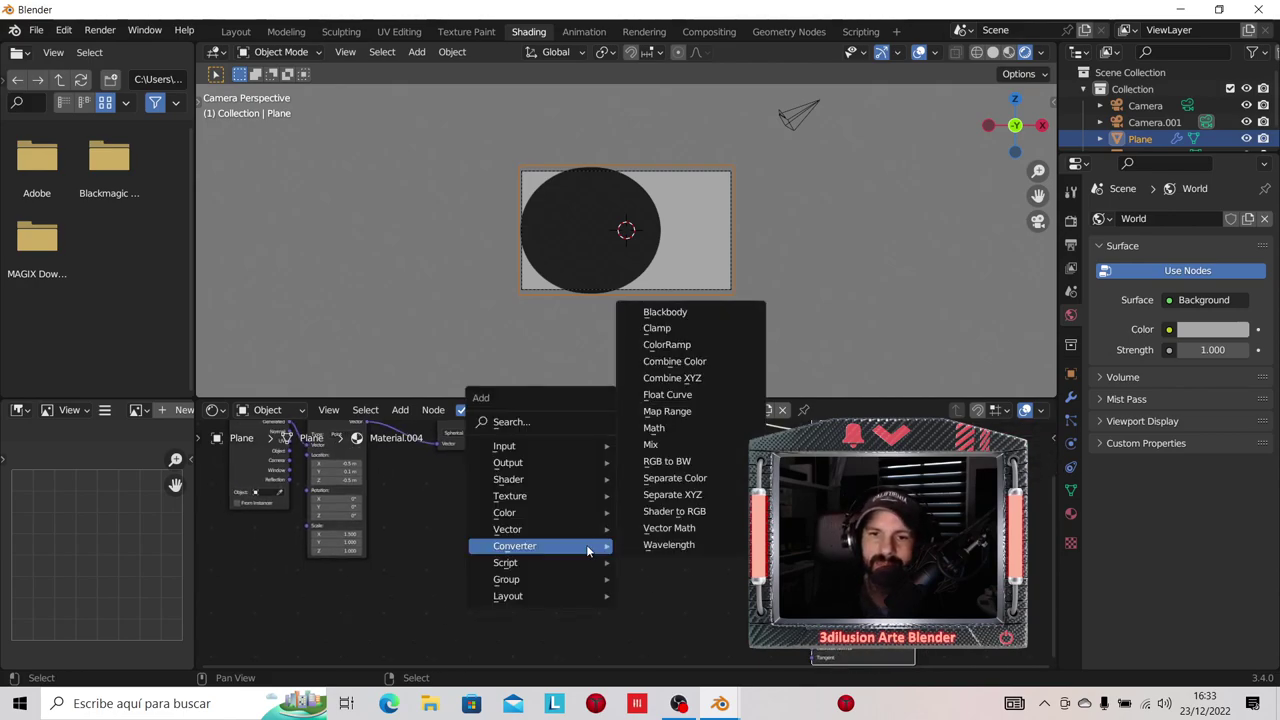
{"action": "mouse_move", "coordinate": [510, 496]}
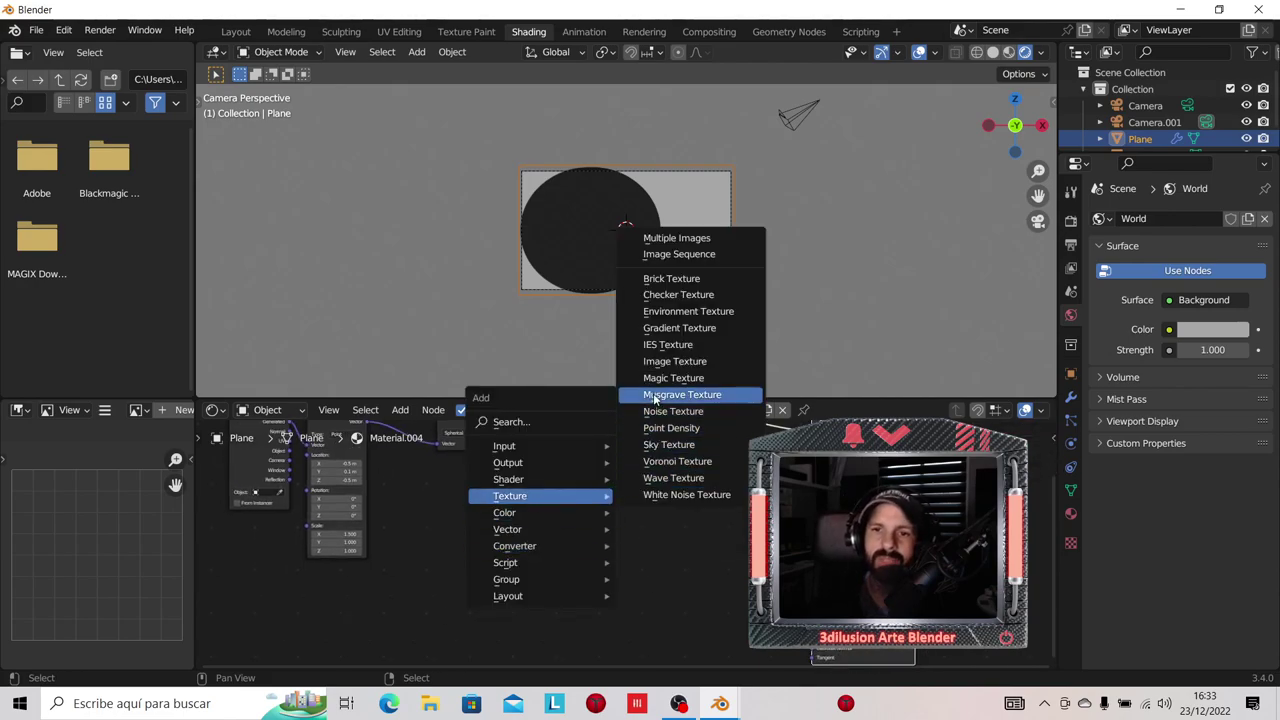
{"action": "left_click", "coordinate": [663, 369]}
{"action": "left_click", "coordinate": [561, 516]}
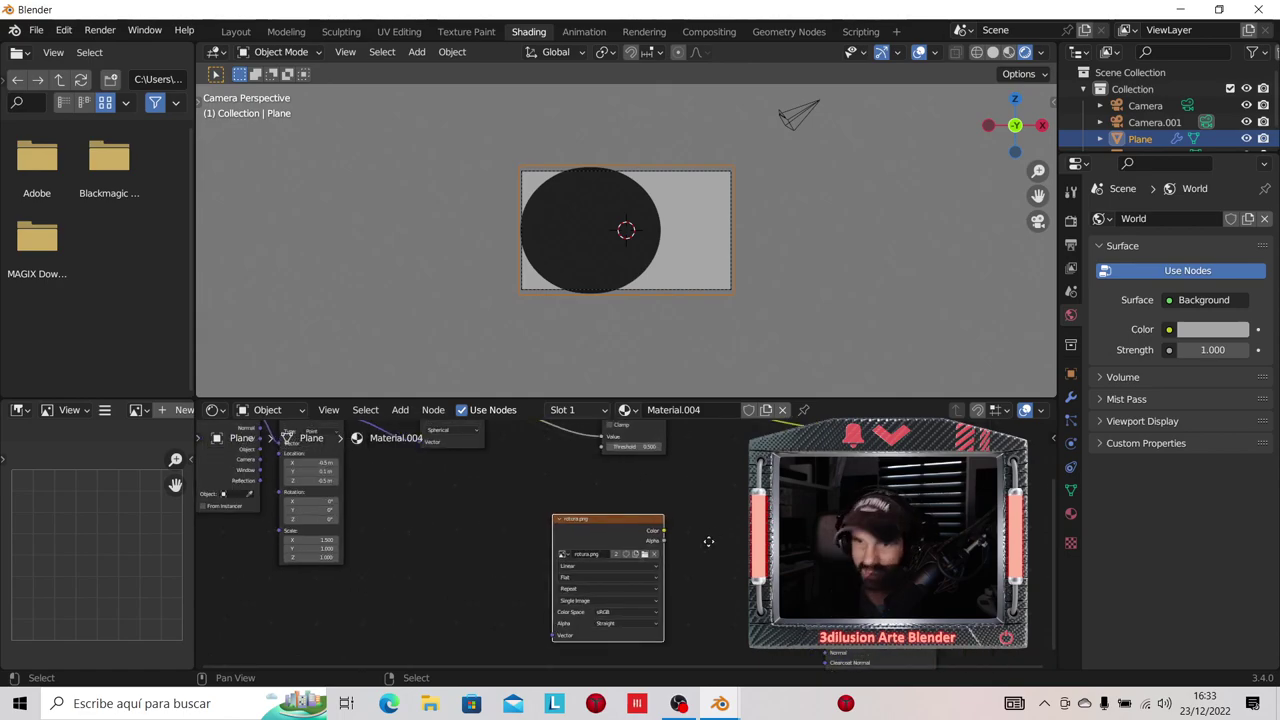
{"action": "scroll", "coordinate": [669, 567], "scroll_direction": "up", "scroll_amount": 1}
{"action": "left_click_drag", "start_coordinate": [641, 561], "coordinate": [770, 475]}
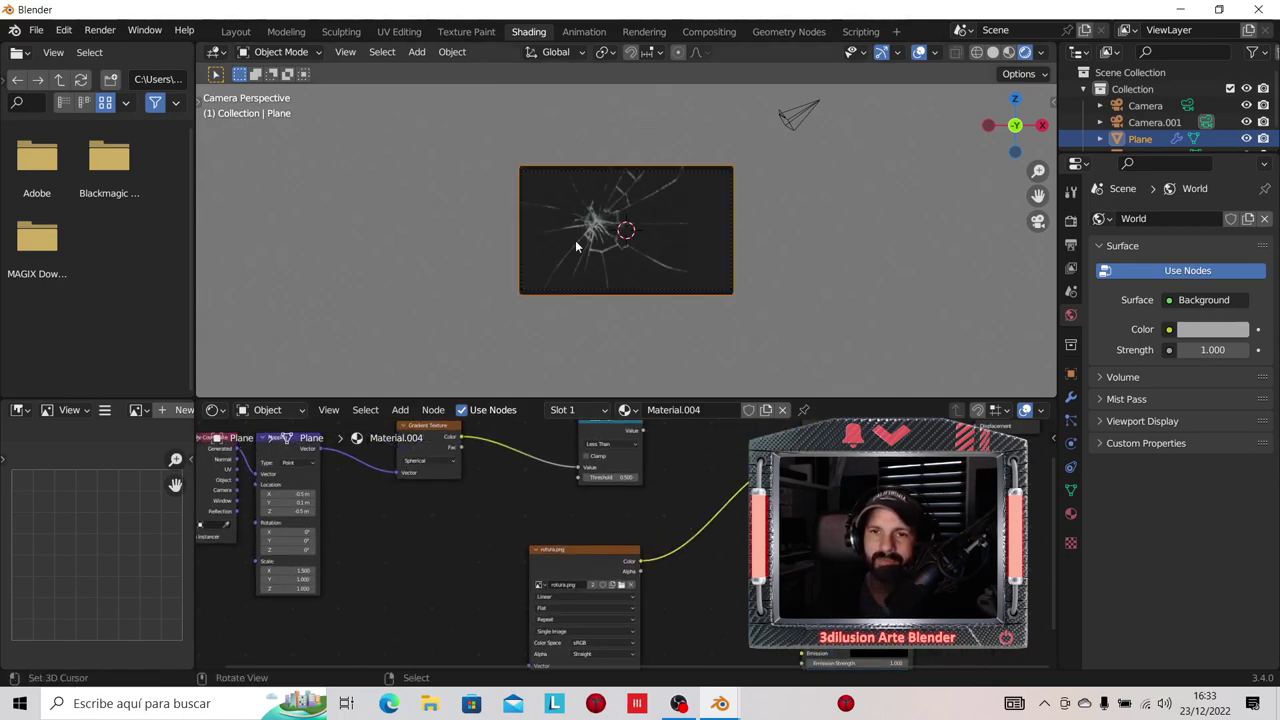
{"action": "left_click", "coordinate": [587, 560], "text": "ctrl+shift"}
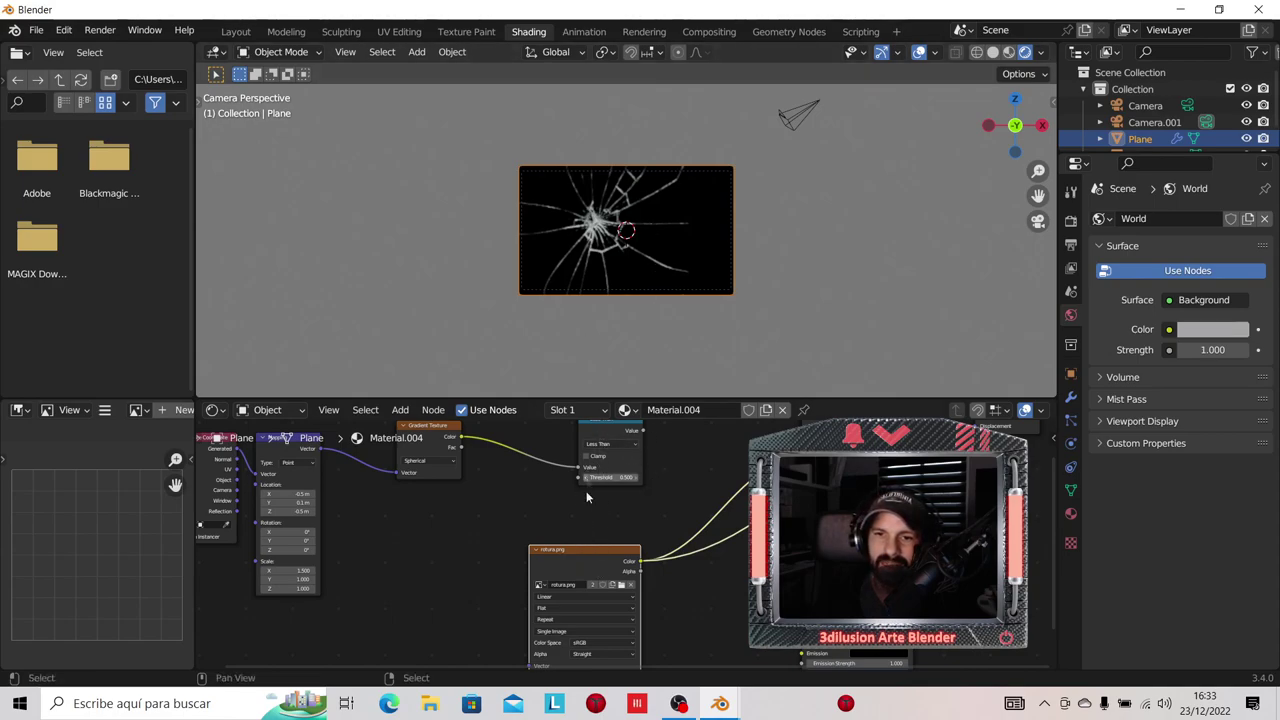
{"action": "scroll", "coordinate": [616, 517], "scroll_direction": "down", "scroll_amount": 2}
Step: Convert the node after the Gradient Texture into a Less Than math node
{"action": "left_click_drag", "start_coordinate": [624, 472], "coordinate": [562, 464]}
{"action": "key", "text": "shift+s"}
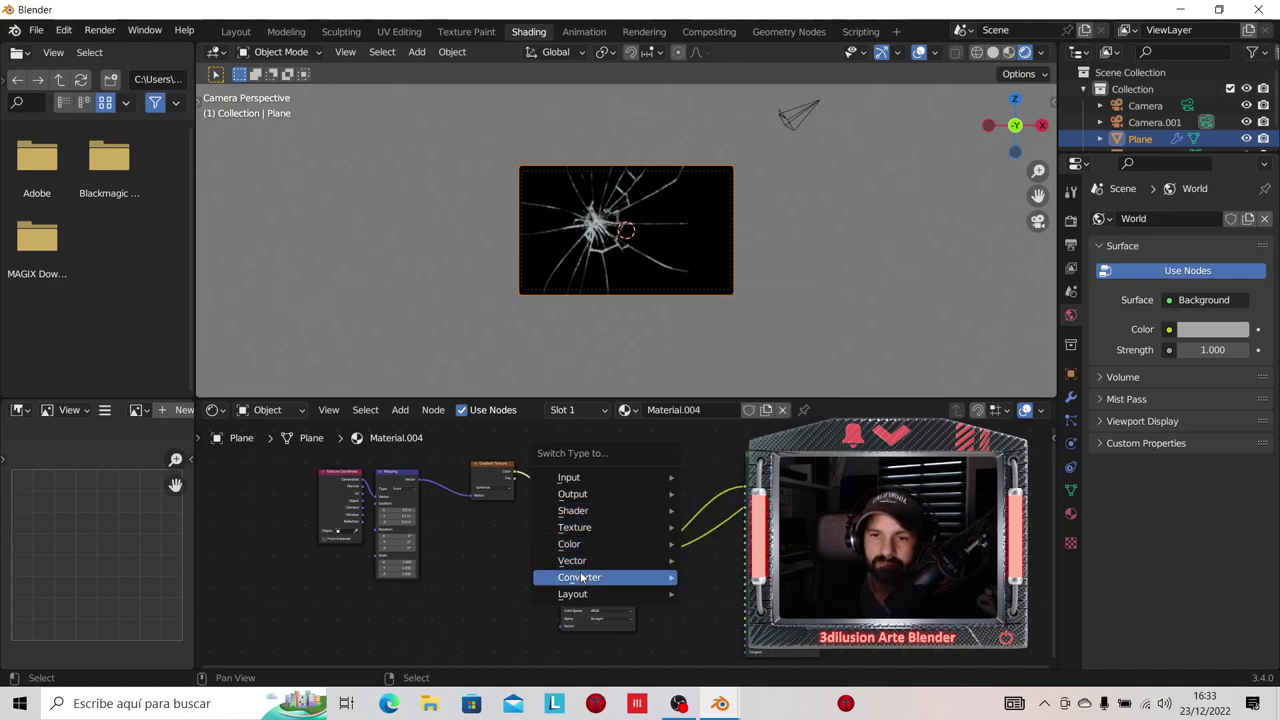
{"action": "mouse_move", "coordinate": [580, 577]}
{"action": "left_click", "coordinate": [722, 460]}
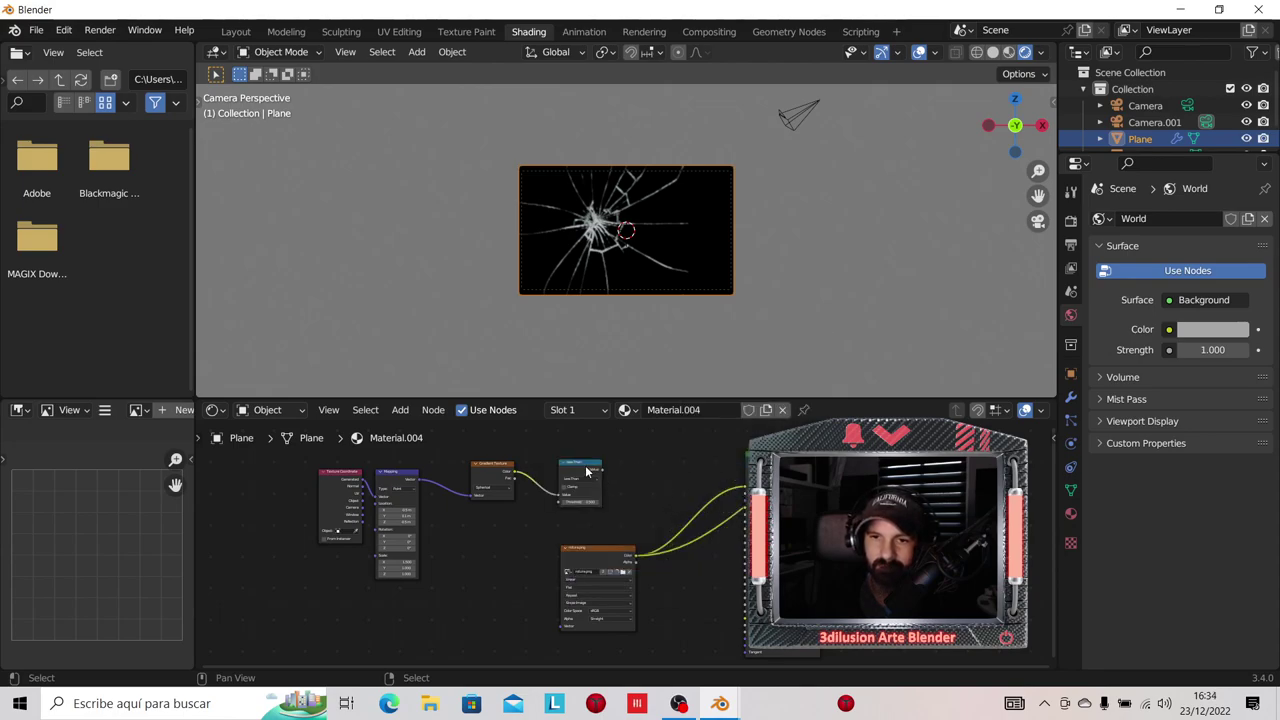
{"action": "left_click_drag", "start_coordinate": [585, 470], "coordinate": [590, 467]}
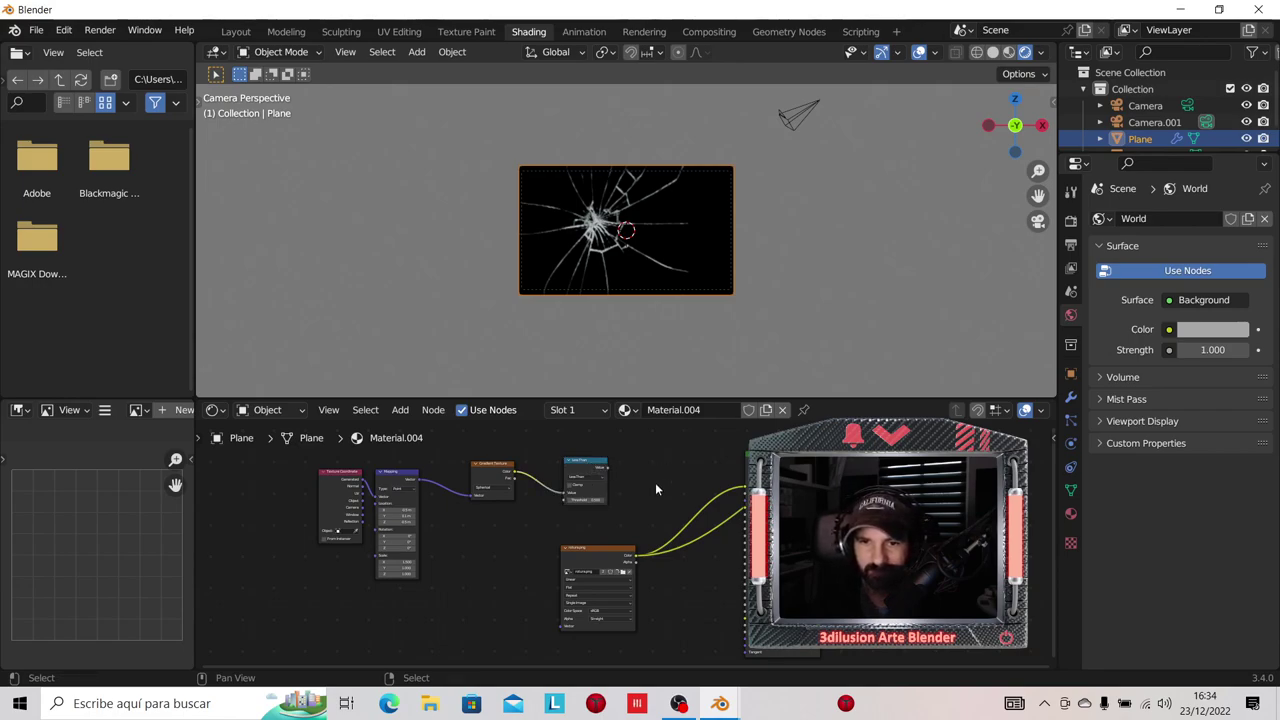
{"action": "scroll", "coordinate": [651, 487], "scroll_direction": "up", "scroll_amount": 3}
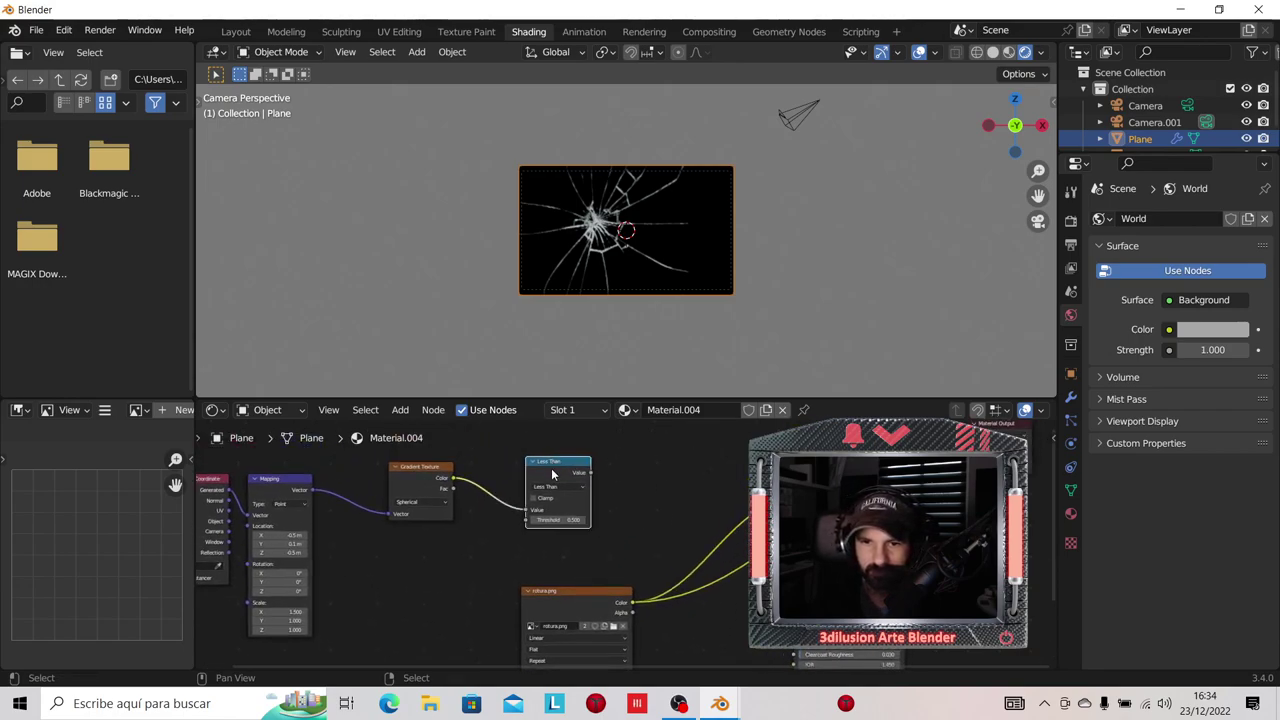
Step: Duplicate the Less Than node and feed the first result and rotura.png Color into the copy
{"action": "key", "text": "shift+d"}
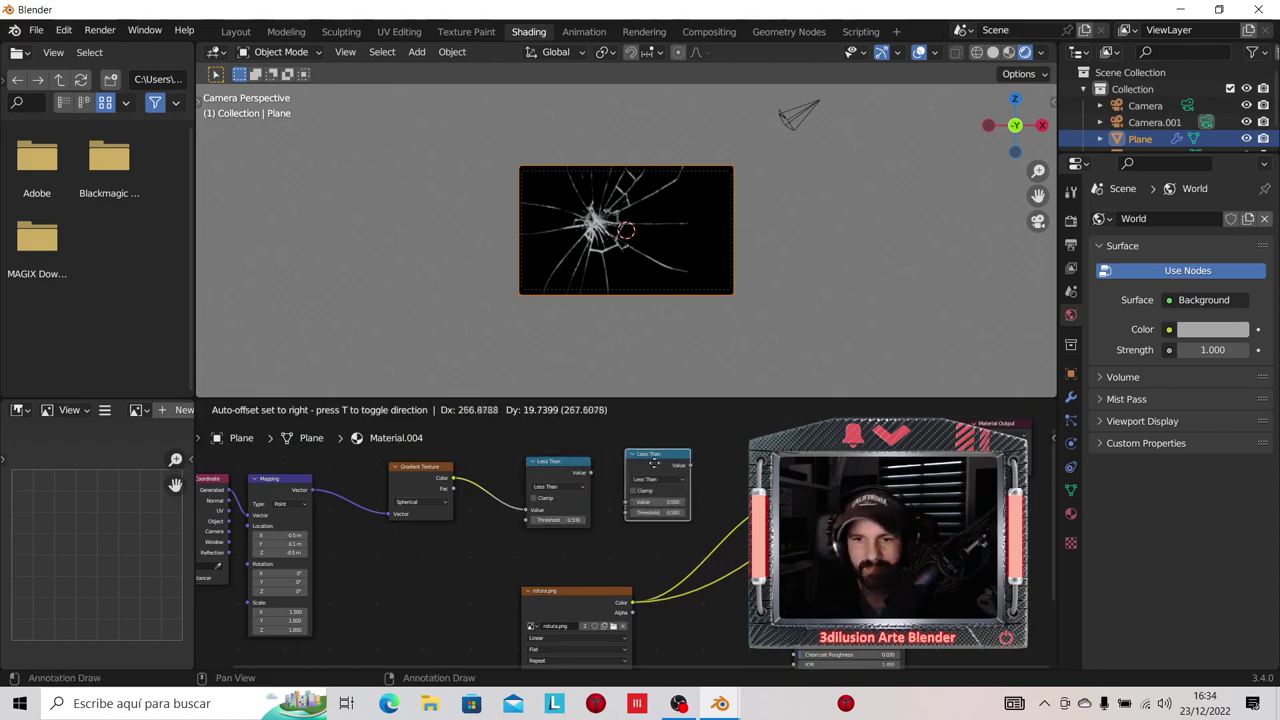
{"action": "left_click", "coordinate": [652, 462]}
{"action": "scroll", "coordinate": [660, 500], "scroll_direction": "up", "scroll_amount": 1}
{"action": "mouse_move", "coordinate": [601, 604]}
{"action": "left_mouse_down"}
{"action": "mouse_move", "coordinate": [512, 595]}
{"action": "mouse_move", "coordinate": [650, 491]}
{"action": "left_mouse_up"}
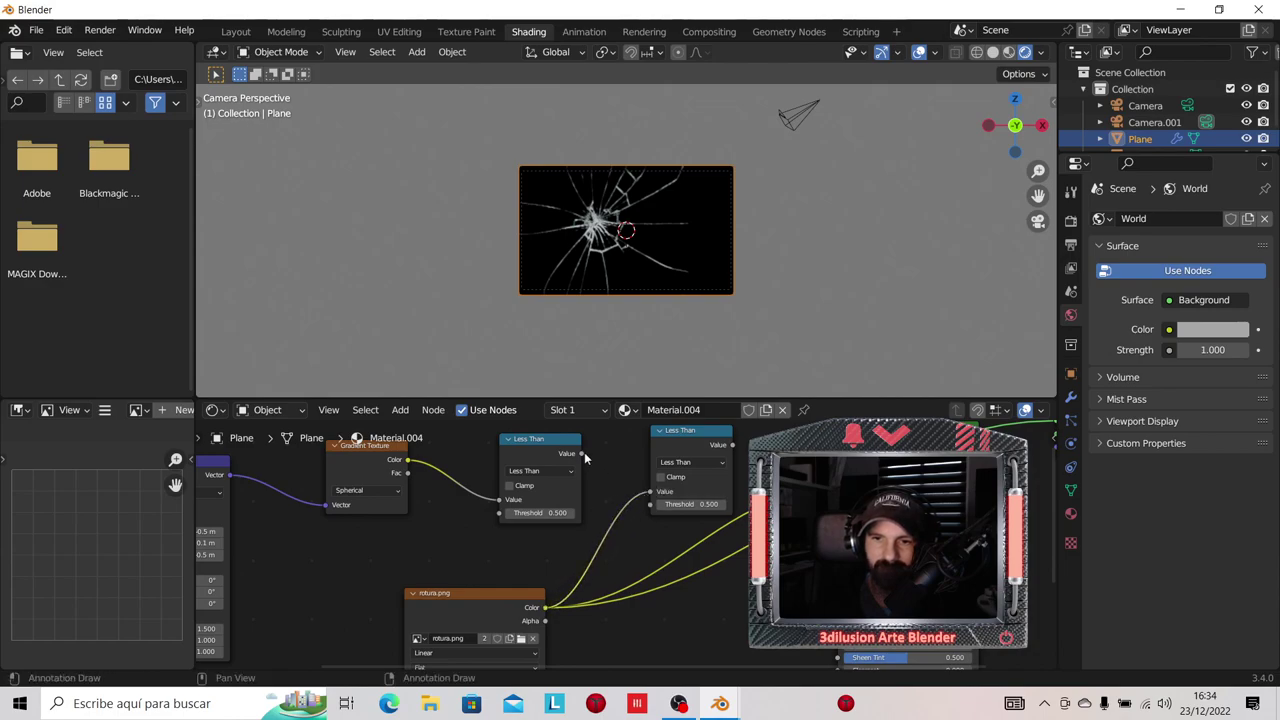
{"action": "left_click_drag", "start_coordinate": [581, 453], "coordinate": [652, 504]}
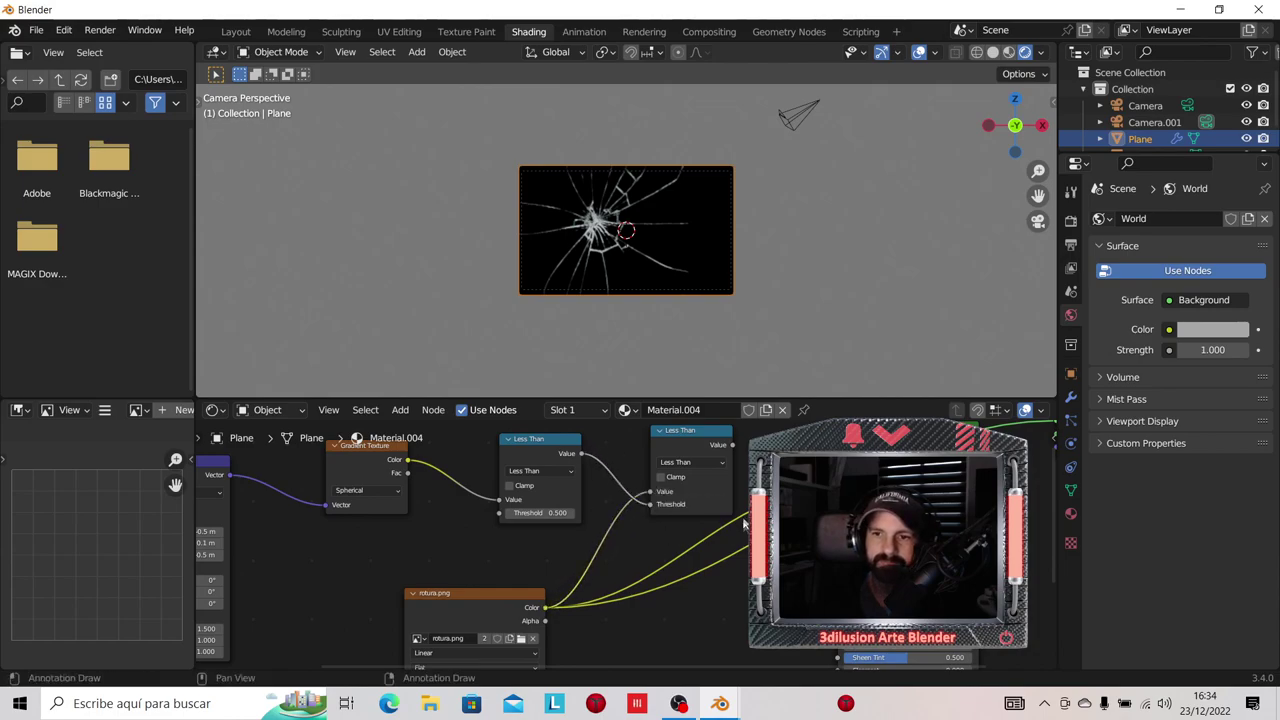
{"action": "left_click_drag", "start_coordinate": [733, 445], "coordinate": [748, 442]}
{"action": "left_click_drag", "start_coordinate": [770, 500], "coordinate": [770, 500]}
{"action": "key", "text": "Home"}
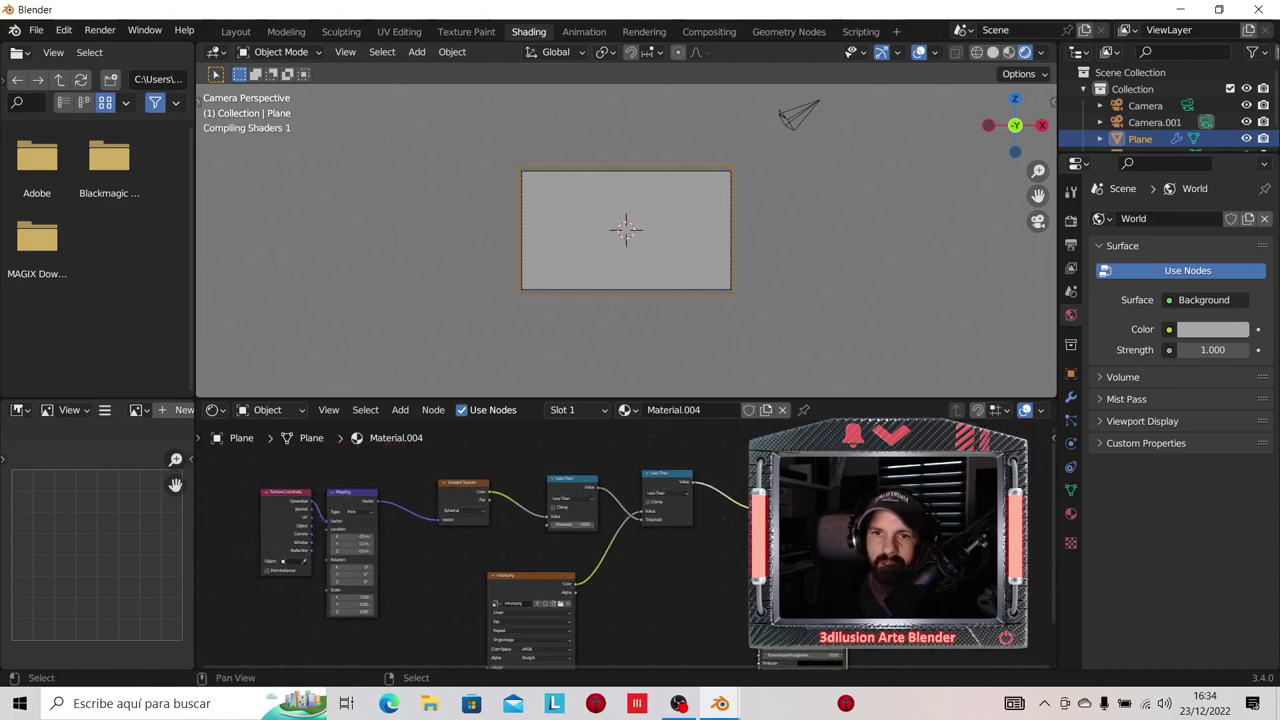
Step: Preview the second comparison on the plane and change its operation to Maximum
{"action": "scroll", "coordinate": [626, 544], "scroll_direction": "down", "scroll_amount": 1}
{"action": "scroll", "coordinate": [626, 544], "scroll_direction": "down", "scroll_amount": 1}
{"action": "left_click", "coordinate": [645, 490], "text": "ctrl+shift"}
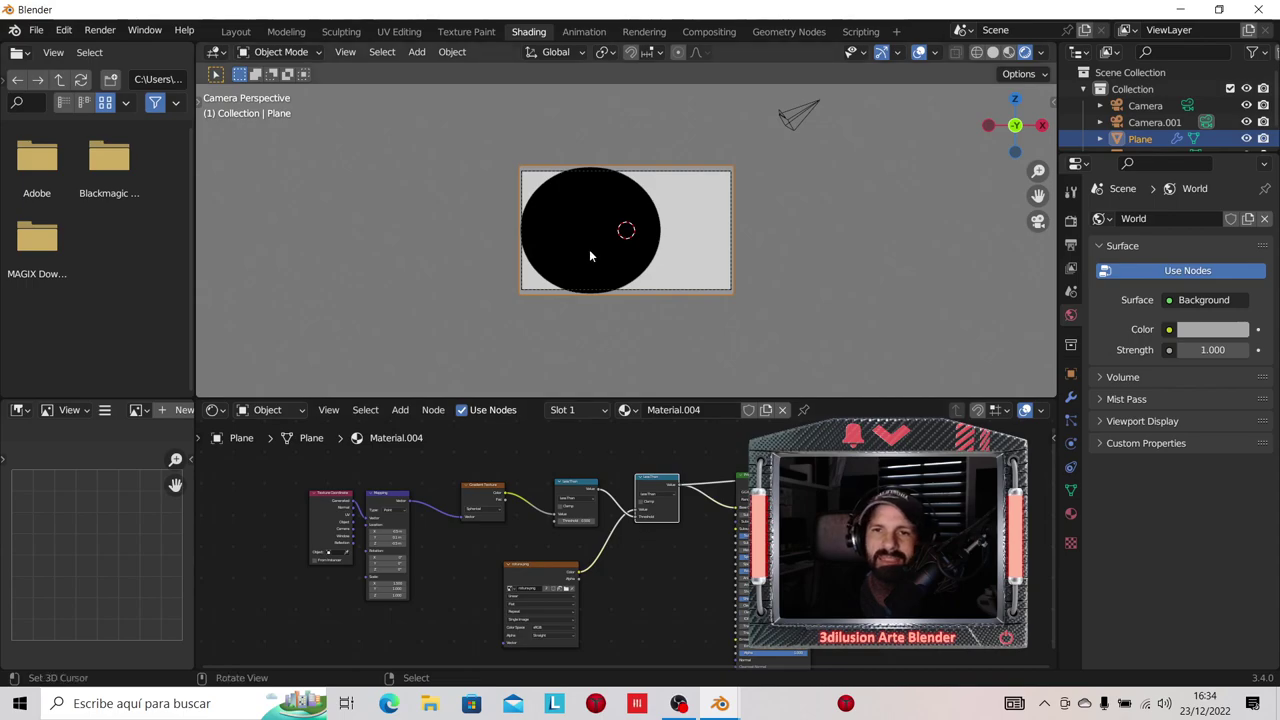
{"action": "scroll", "coordinate": [624, 548], "scroll_direction": "up", "scroll_amount": 2}
{"action": "scroll", "coordinate": [624, 548], "scroll_direction": "up", "scroll_amount": 2}
{"action": "middle_click_drag", "start_coordinate": [645, 548], "coordinate": [598, 590]}
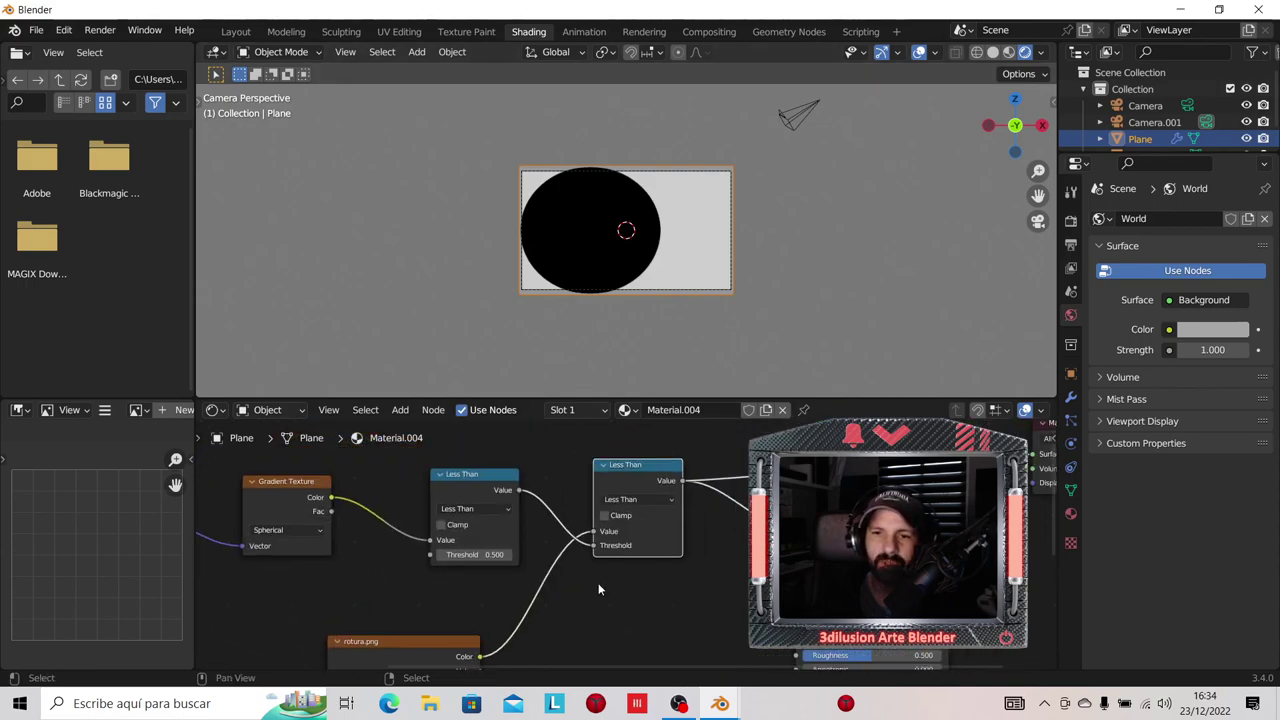
{"action": "left_click", "coordinate": [617, 500]}
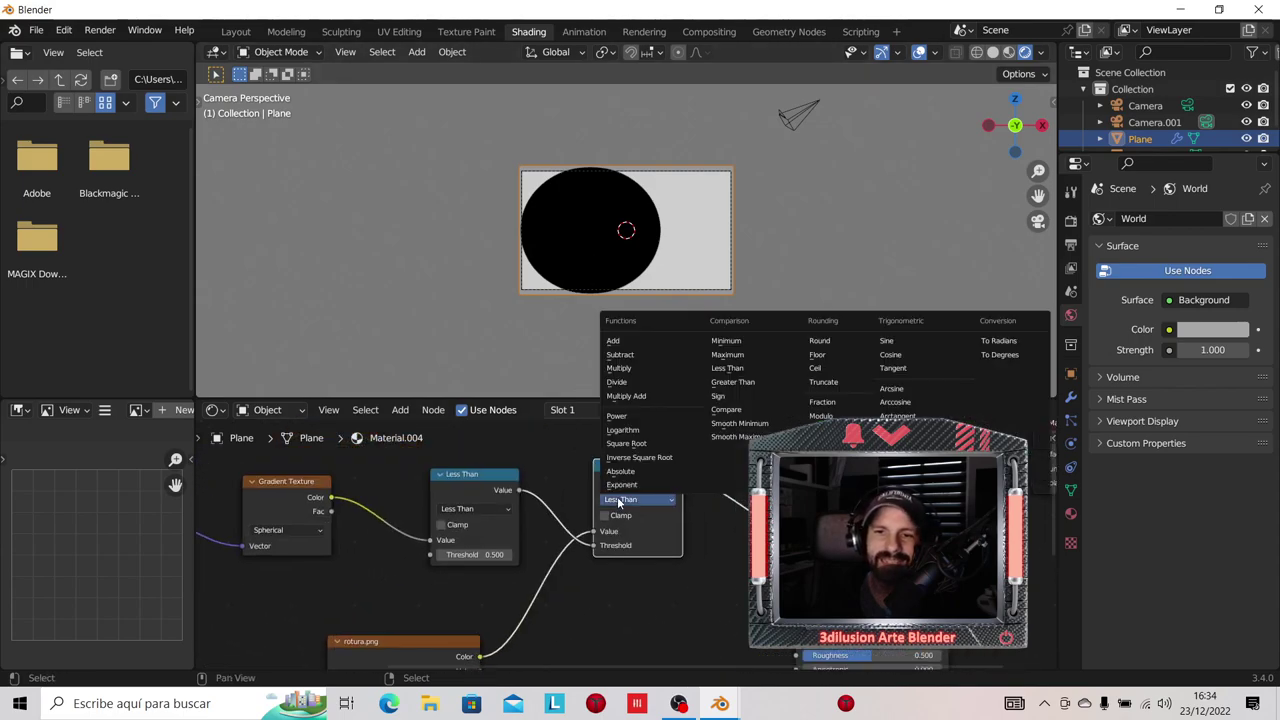
{"action": "left_click", "coordinate": [748, 354]}
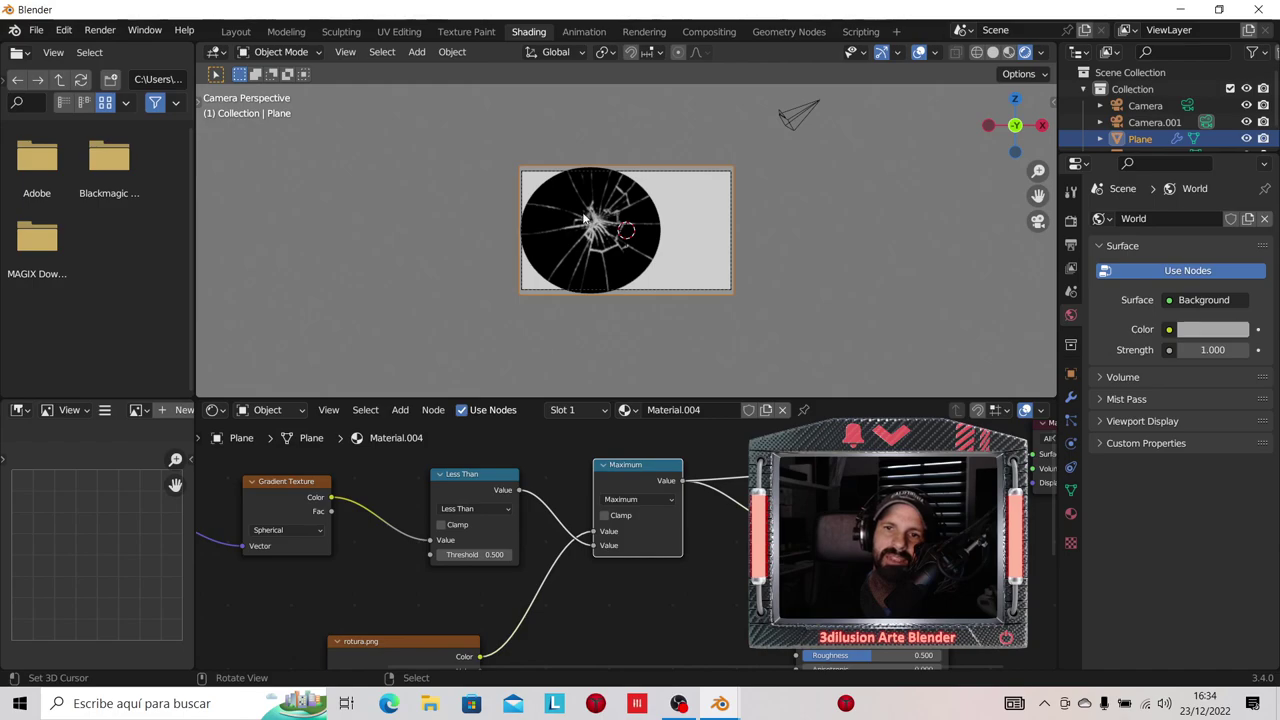
Step: Move the Material Output node right and insert the Principled BSDF into the chain
{"action": "scroll", "coordinate": [644, 548], "scroll_direction": "down", "scroll_amount": 2}
{"action": "scroll", "coordinate": [644, 545], "scroll_direction": "down", "scroll_amount": 2}
{"action": "scroll", "coordinate": [644, 545], "scroll_direction": "down", "scroll_amount": 1}
{"action": "scroll", "coordinate": [737, 566], "scroll_direction": "down", "scroll_amount": 2}
{"action": "left_click_drag", "start_coordinate": [664, 493], "coordinate": [745, 492]}
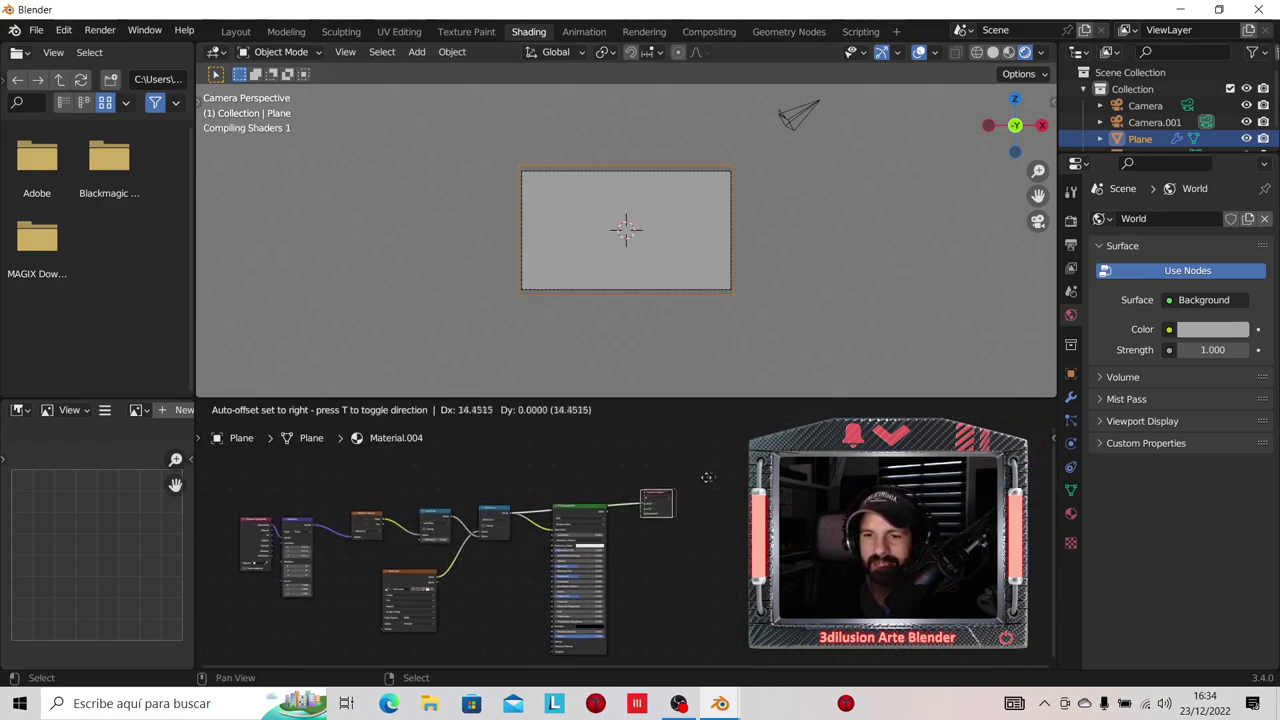
{"action": "left_click_drag", "start_coordinate": [598, 514], "coordinate": [626, 534]}
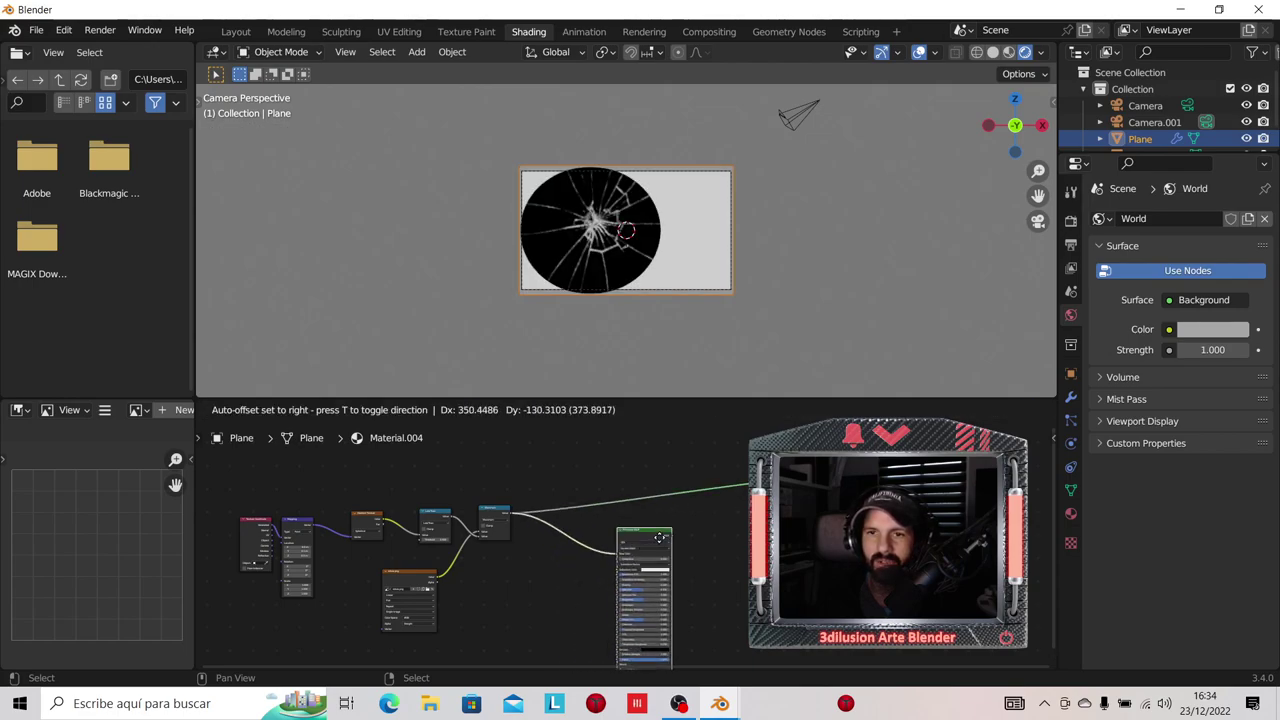
{"action": "key", "text": "shift+a"}
Step: Add a Mix Shader node and connect the Principled BSDF into it
{"action": "left_click", "coordinate": [719, 522]}
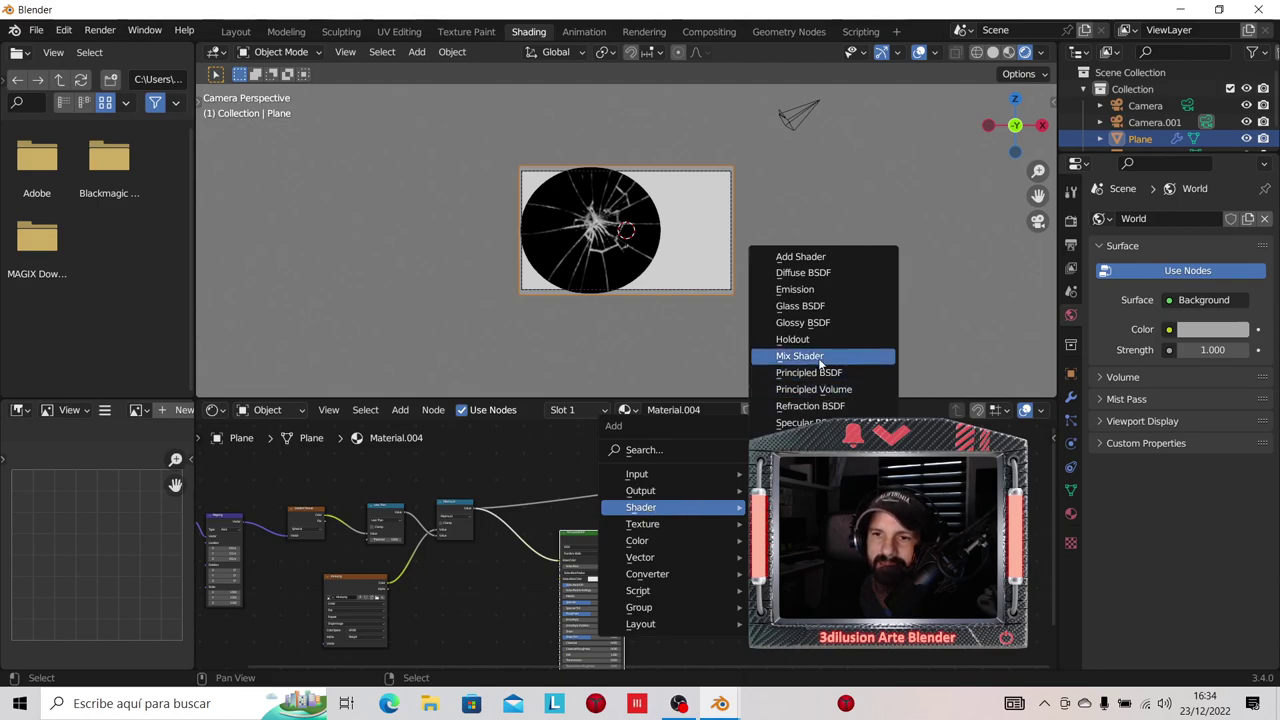
{"action": "left_click", "coordinate": [820, 357]}
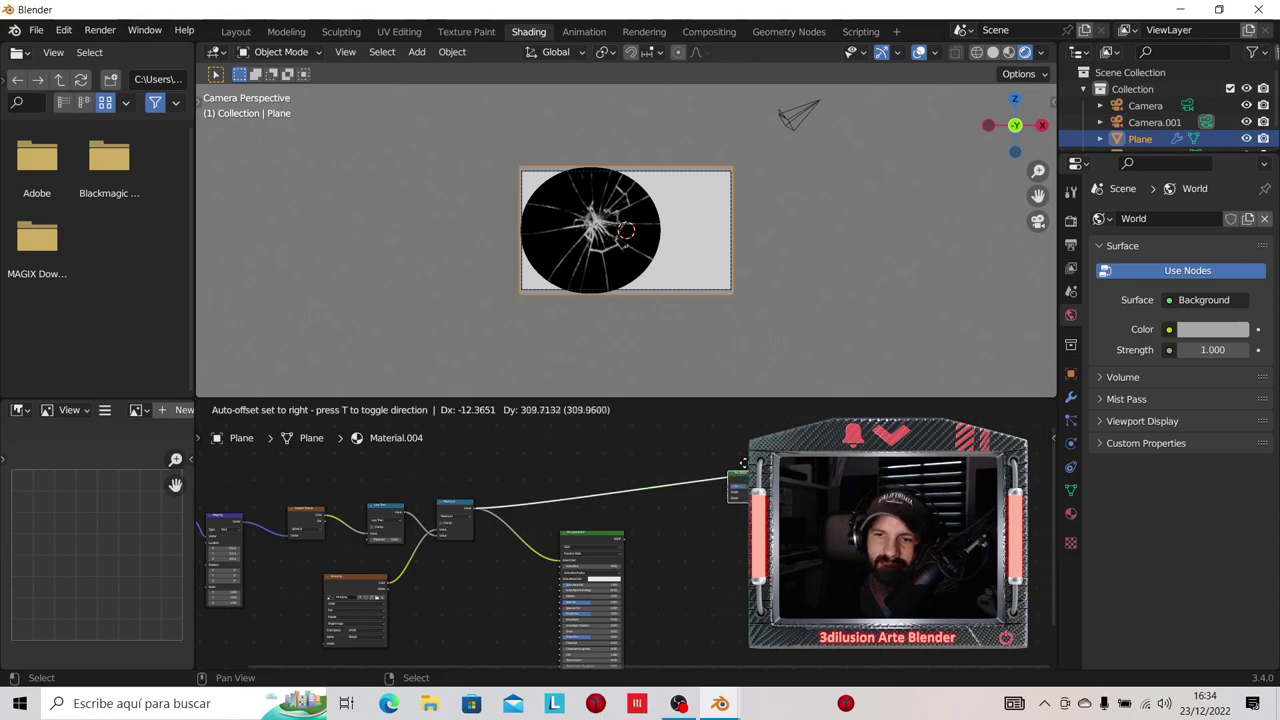
{"action": "left_click", "coordinate": [738, 470]}
{"action": "scroll", "coordinate": [735, 470], "scroll_direction": "up", "scroll_amount": 2}
{"action": "left_click_drag", "start_coordinate": [554, 558], "coordinate": [712, 498]}
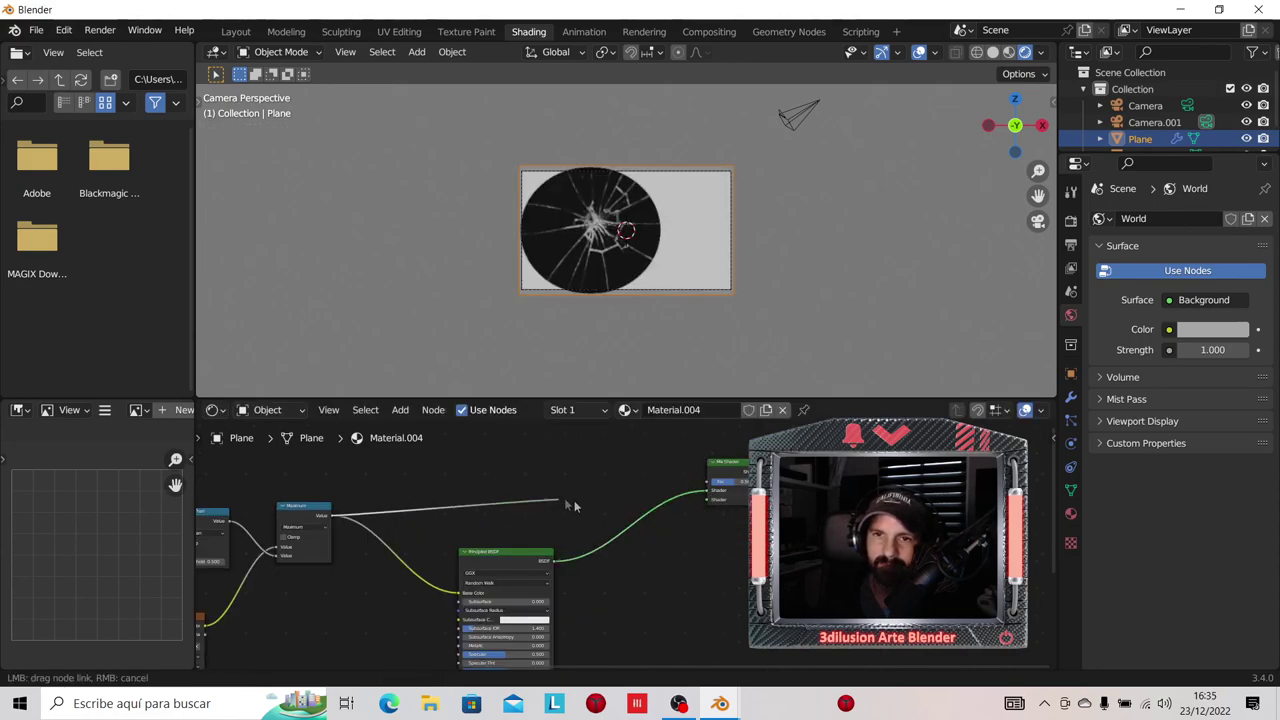
{"action": "left_click_drag", "start_coordinate": [706, 500], "coordinate": [574, 500]}
{"action": "left_click_drag", "start_coordinate": [719, 501], "coordinate": [800, 495]}
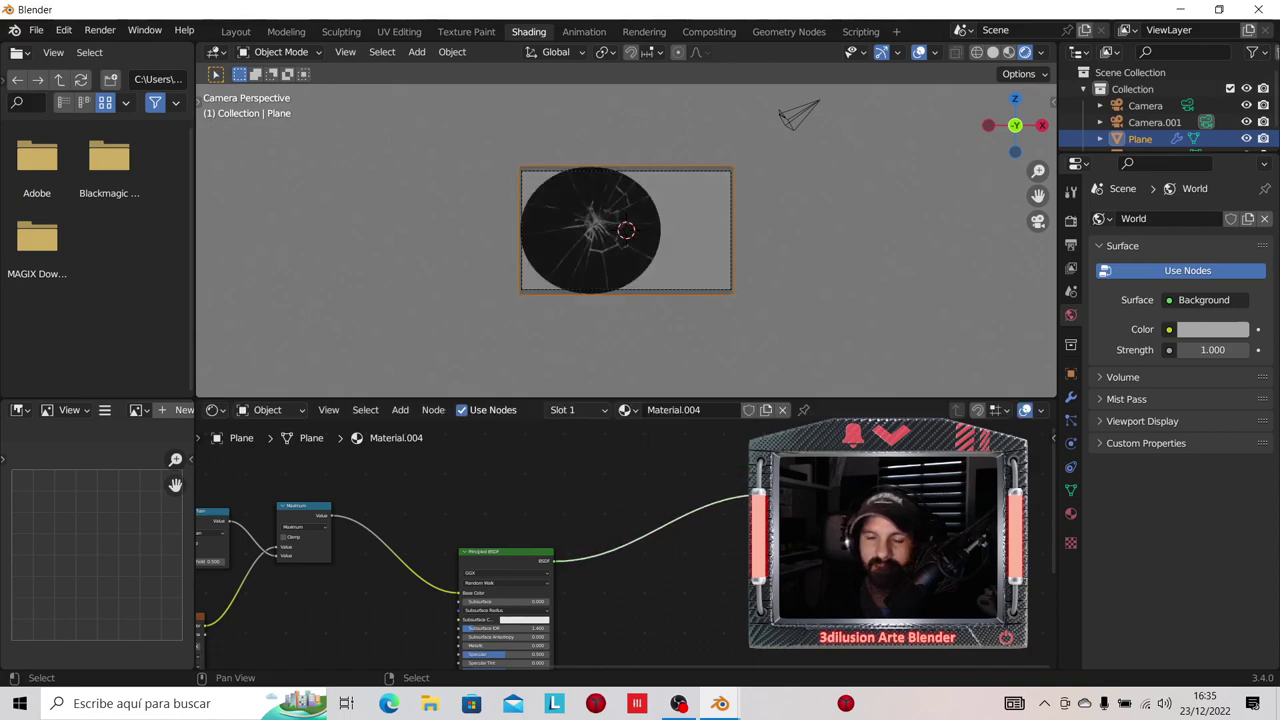
Step: Add a Transparent BSDF node and connect it into the Mix Shader's second shader input
{"action": "key", "text": "shift+a"}
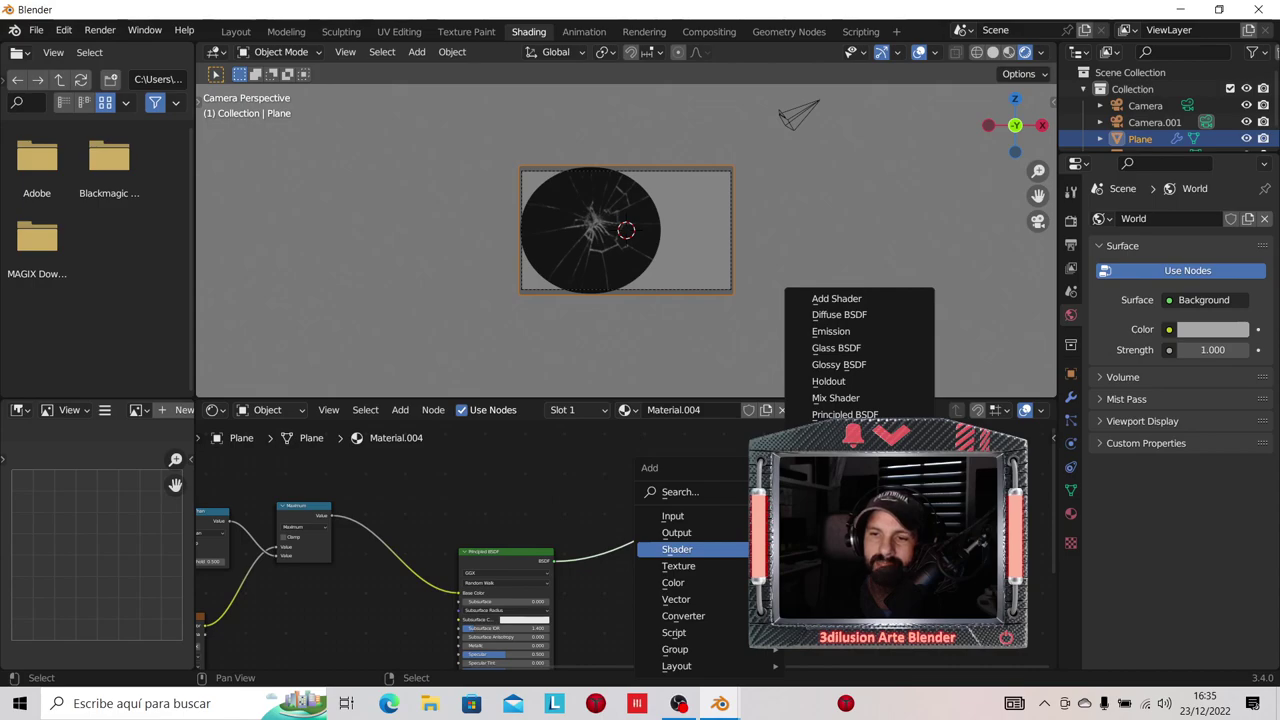
{"action": "left_click", "coordinate": [840, 547]}
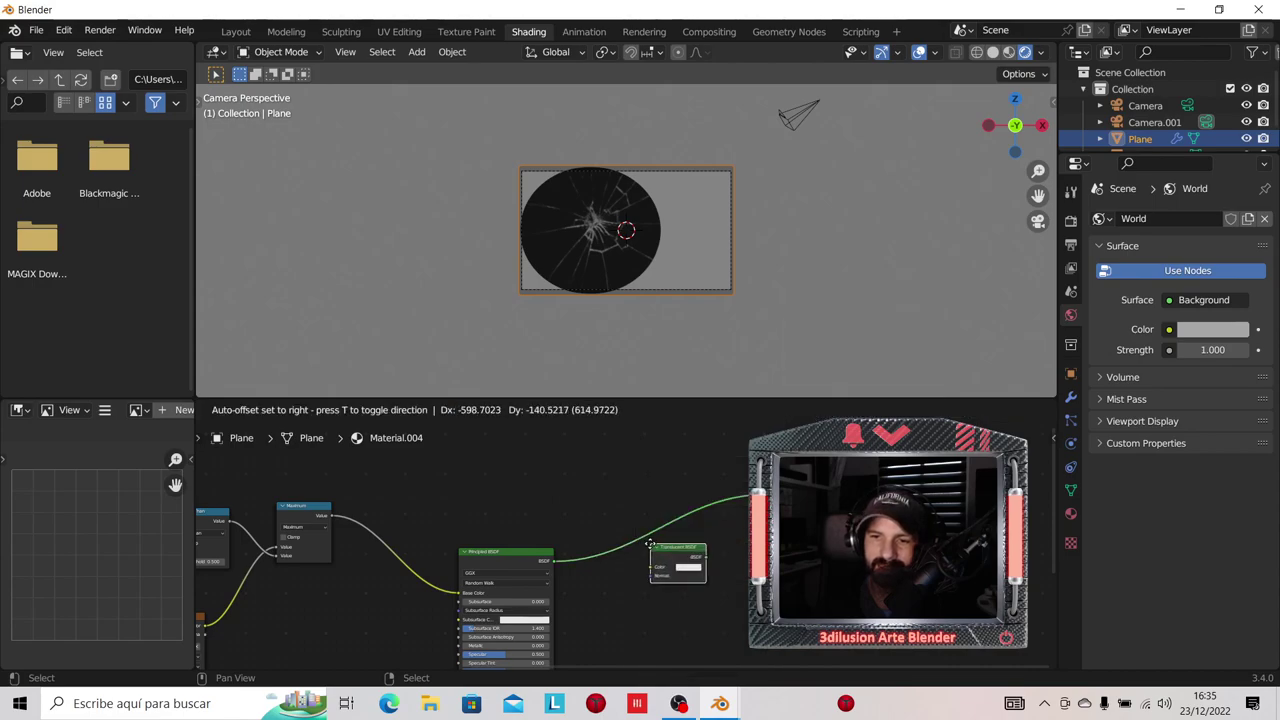
{"action": "key", "text": "shift+a"}
{"action": "left_click", "coordinate": [840, 547]}
{"action": "left_click", "coordinate": [692, 540]}
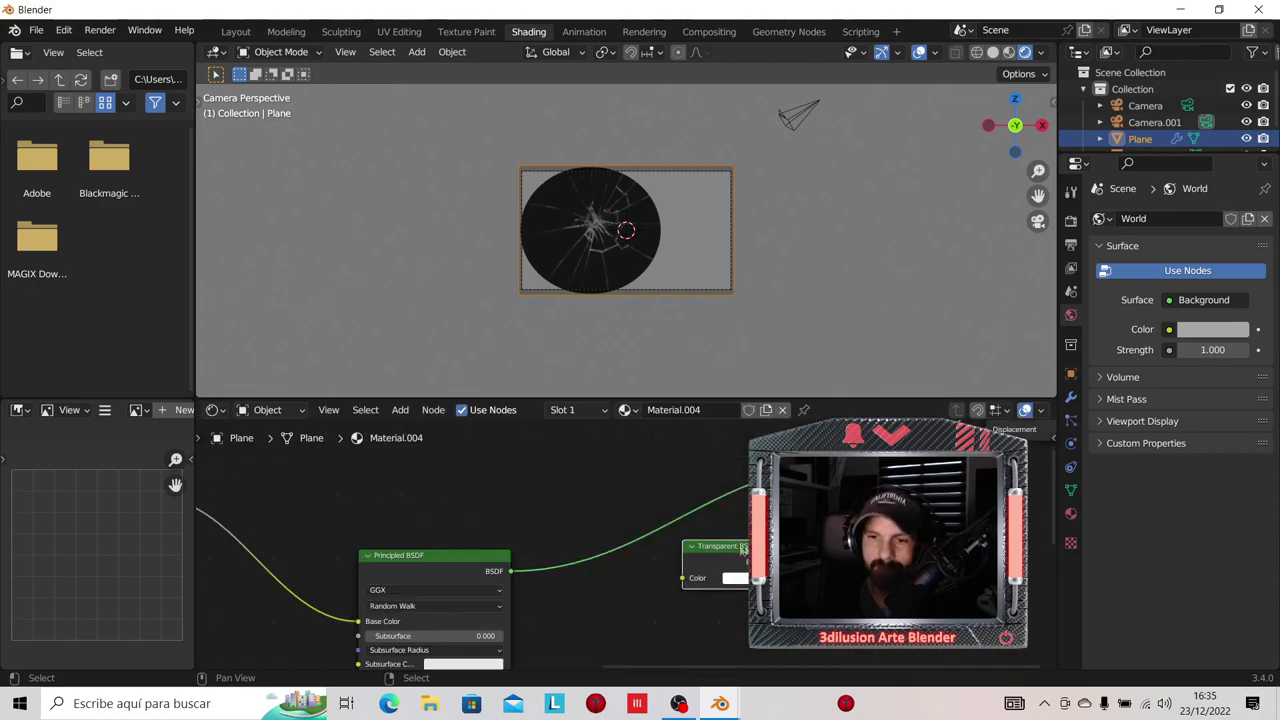
{"action": "left_click_drag", "start_coordinate": [832, 562], "coordinate": [820, 530]}
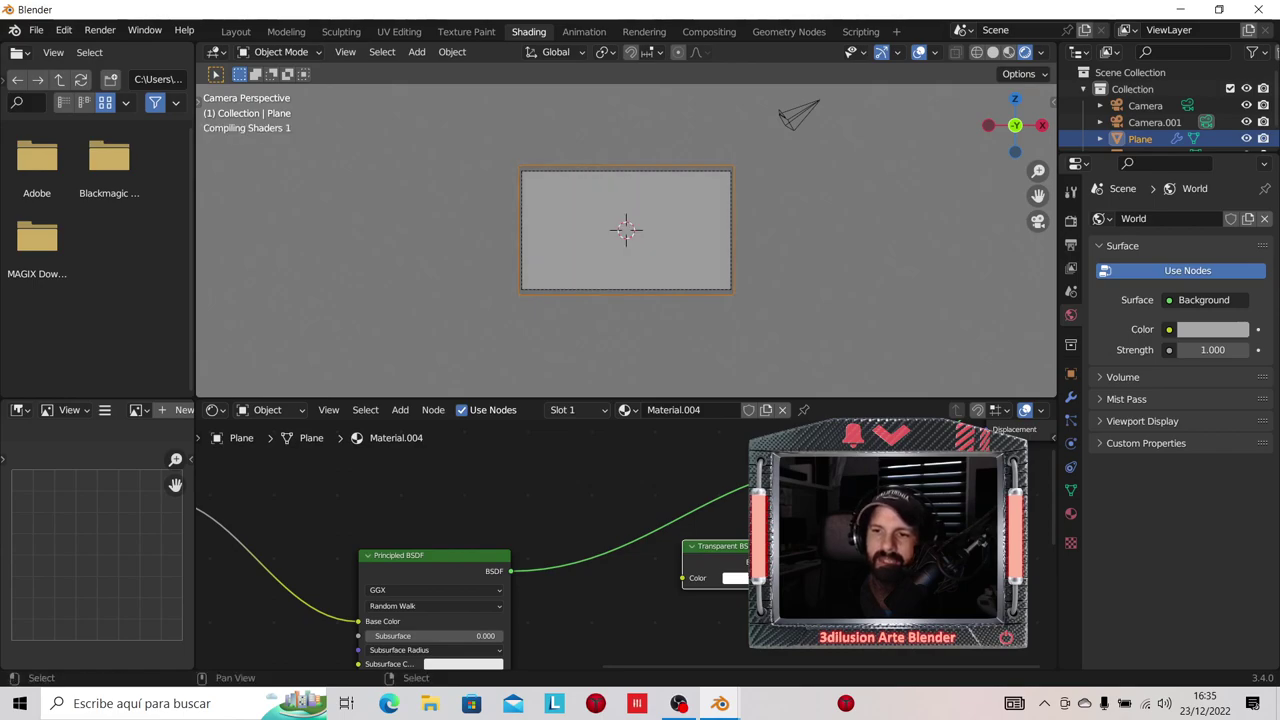
Step: Connect the Maximum result to the Mix Shader's factor and show the Material properties
{"action": "scroll", "coordinate": [601, 568], "scroll_direction": "down", "scroll_amount": 3}
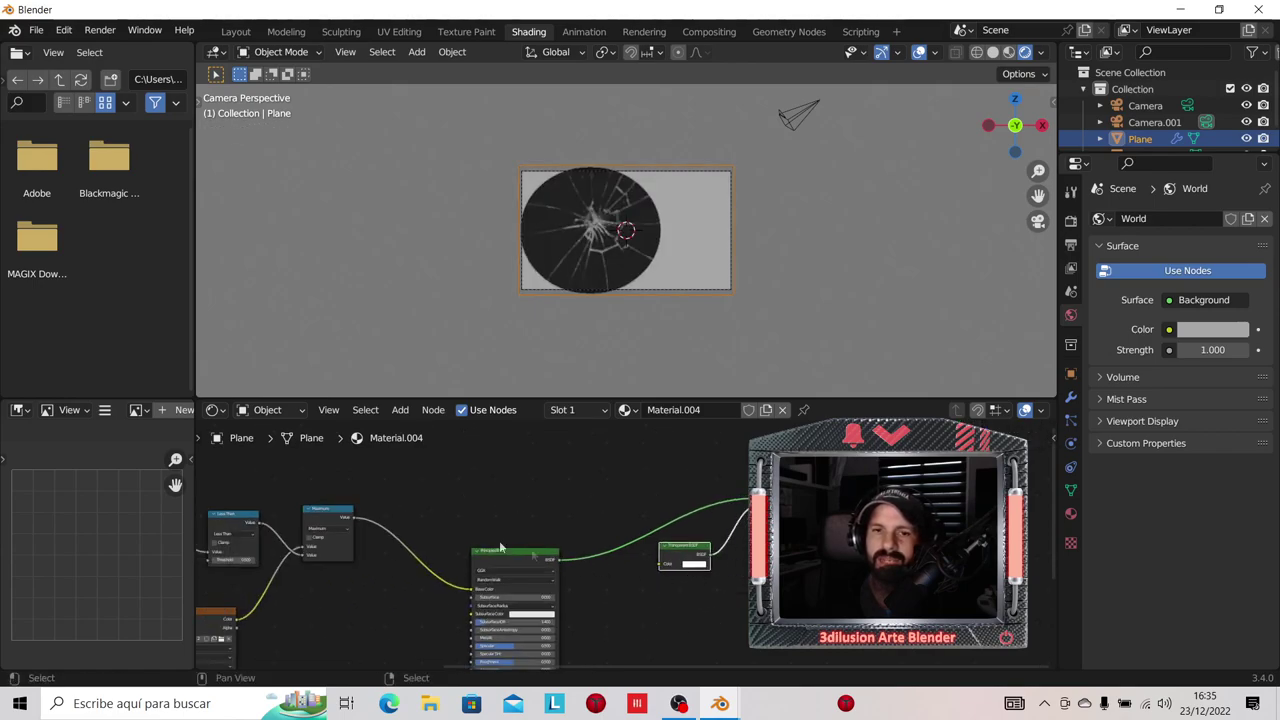
{"action": "left_click_drag", "start_coordinate": [353, 517], "coordinate": [752, 490]}
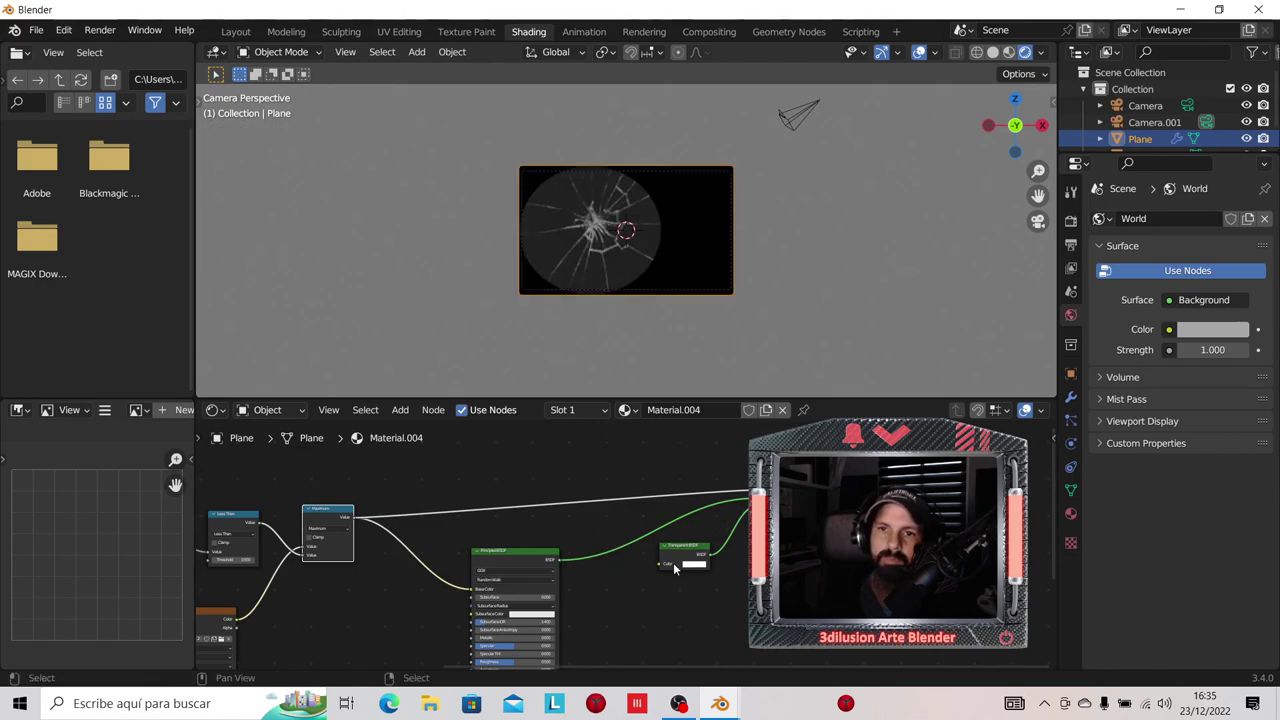
{"action": "middle_click_drag", "start_coordinate": [638, 566], "coordinate": [763, 486]}
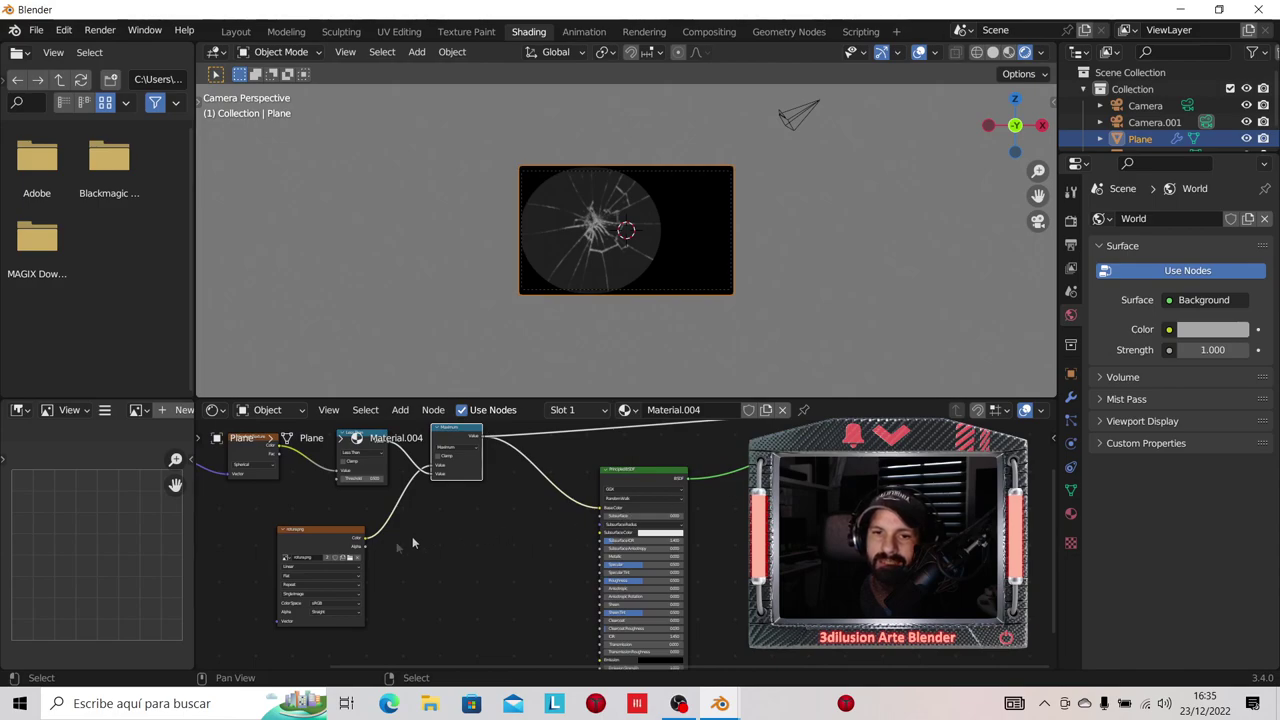
{"action": "left_click_drag", "start_coordinate": [660, 472], "coordinate": [705, 447]}
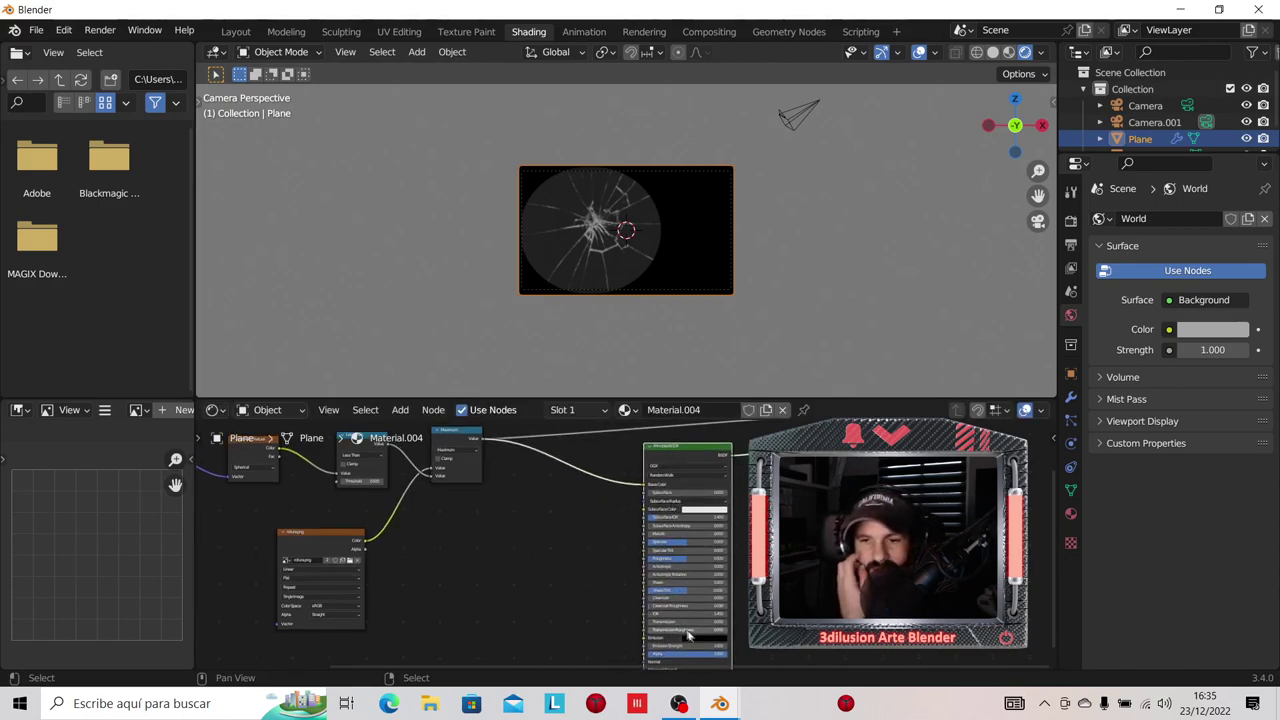
{"action": "scroll", "coordinate": [674, 507], "scroll_direction": "up", "scroll_amount": 2}
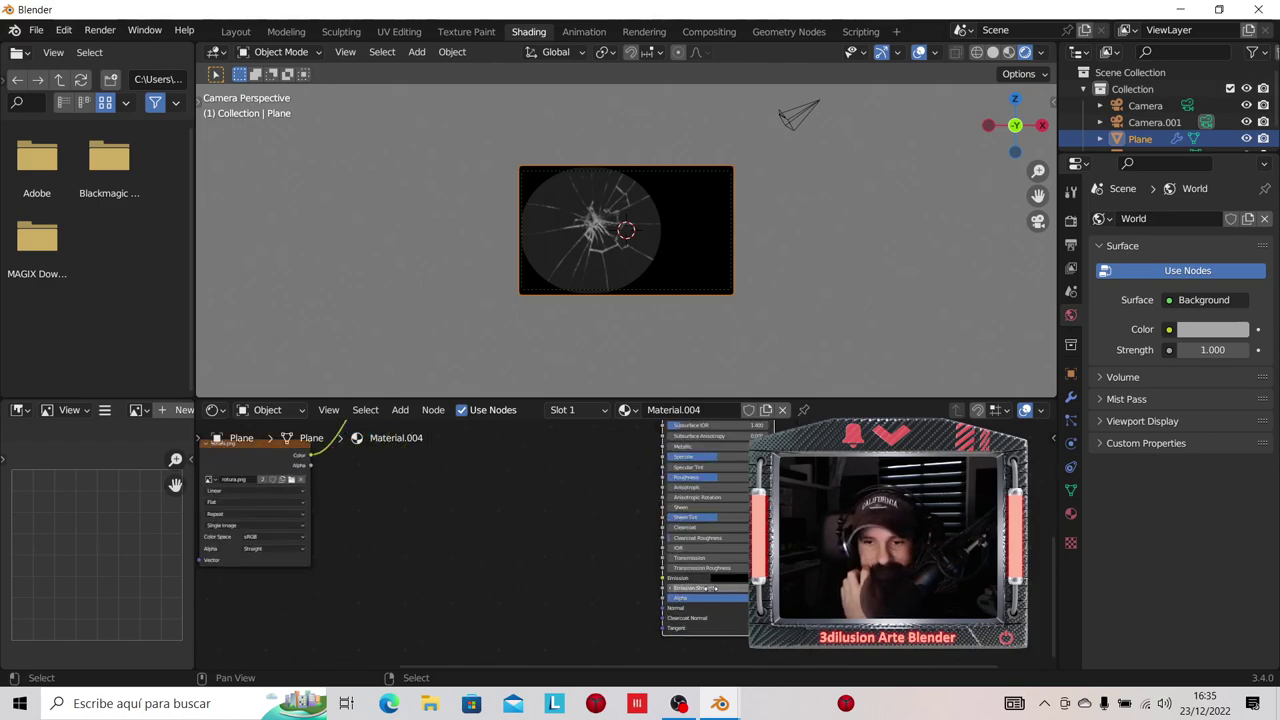
{"action": "scroll", "coordinate": [706, 585], "scroll_direction": "down", "scroll_amount": 1}
{"action": "scroll", "coordinate": [710, 575], "scroll_direction": "down", "scroll_amount": 3}
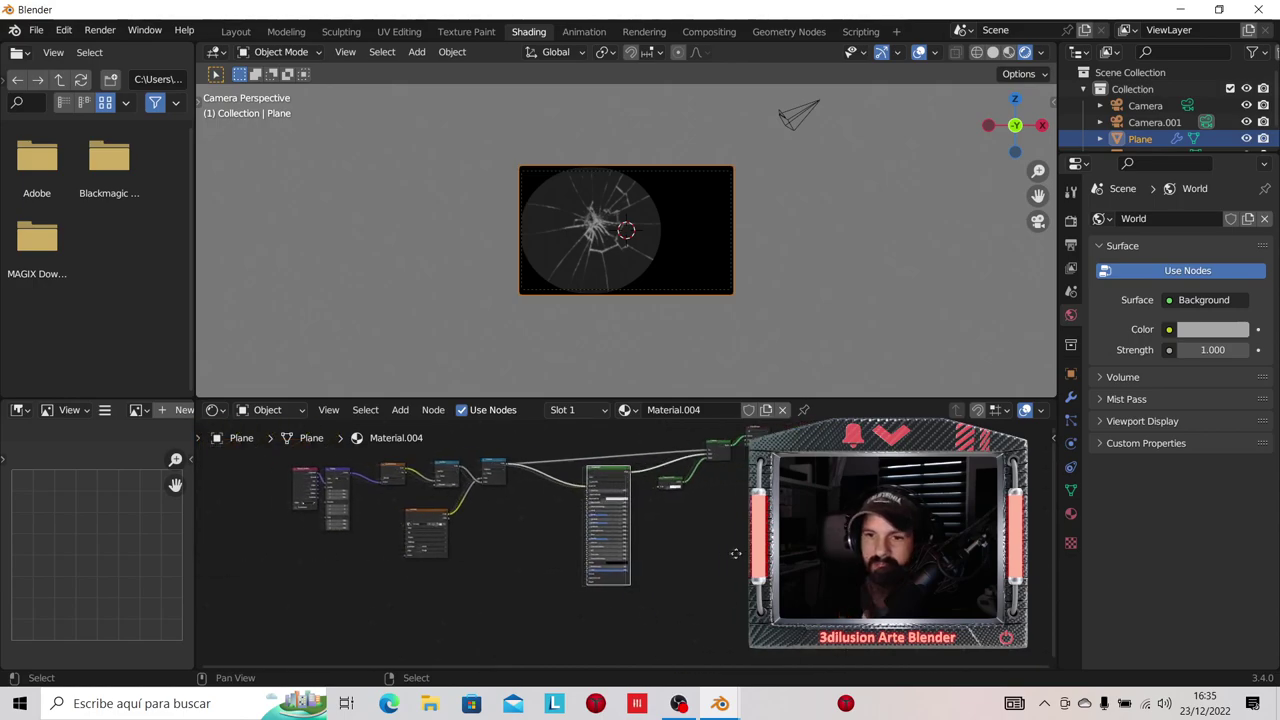
{"action": "scroll", "coordinate": [712, 566], "scroll_direction": "down", "scroll_amount": 2}
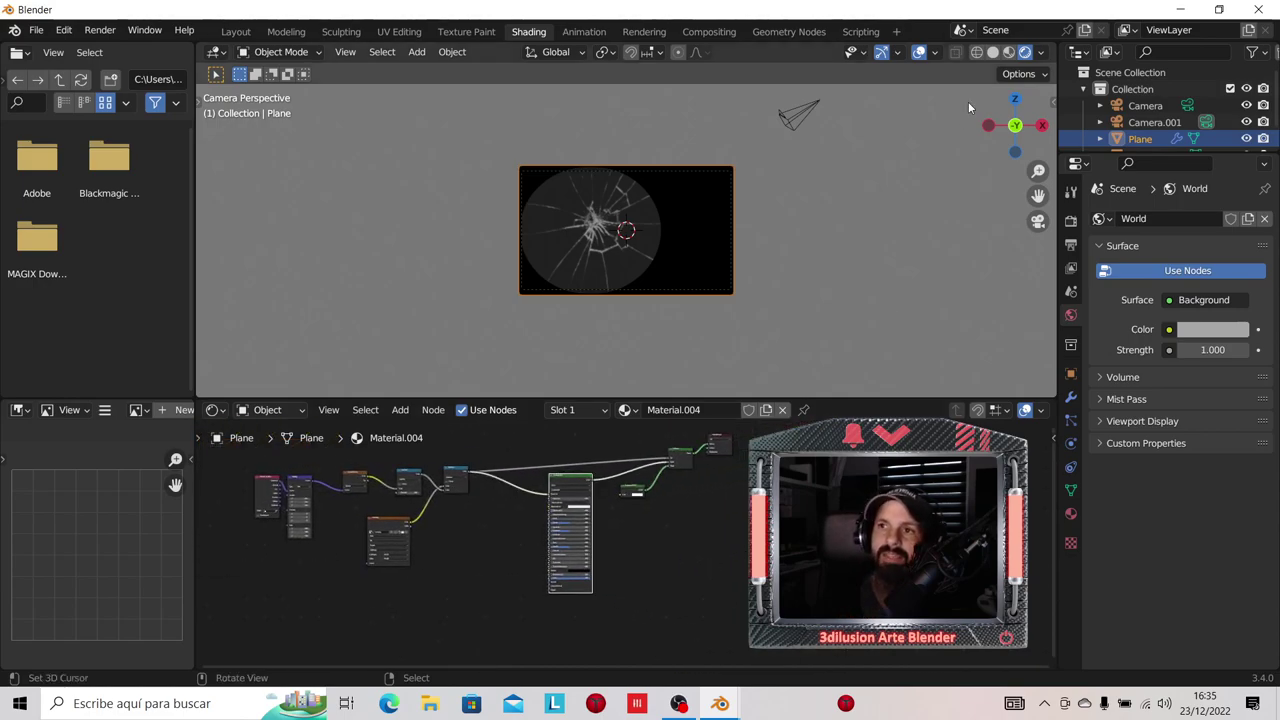
{"action": "left_click", "coordinate": [1070, 512]}
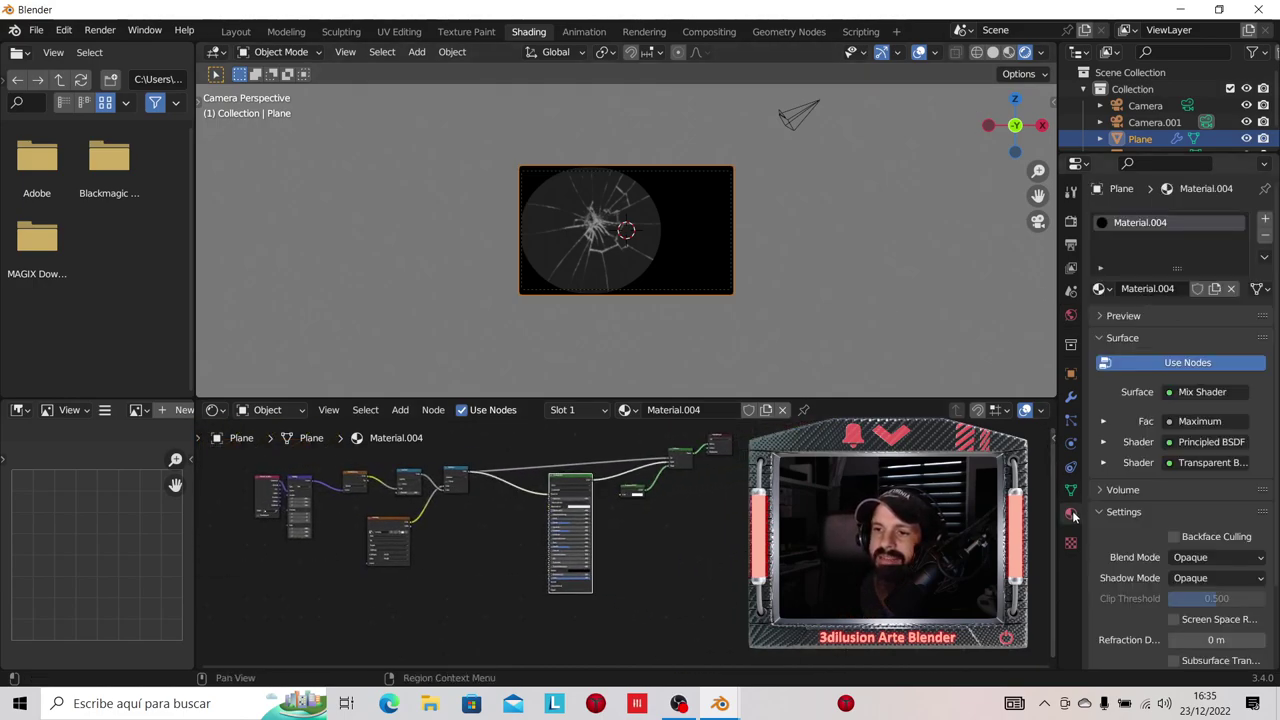
{"action": "scroll", "coordinate": [1160, 470], "scroll_direction": "down", "scroll_amount": 3}
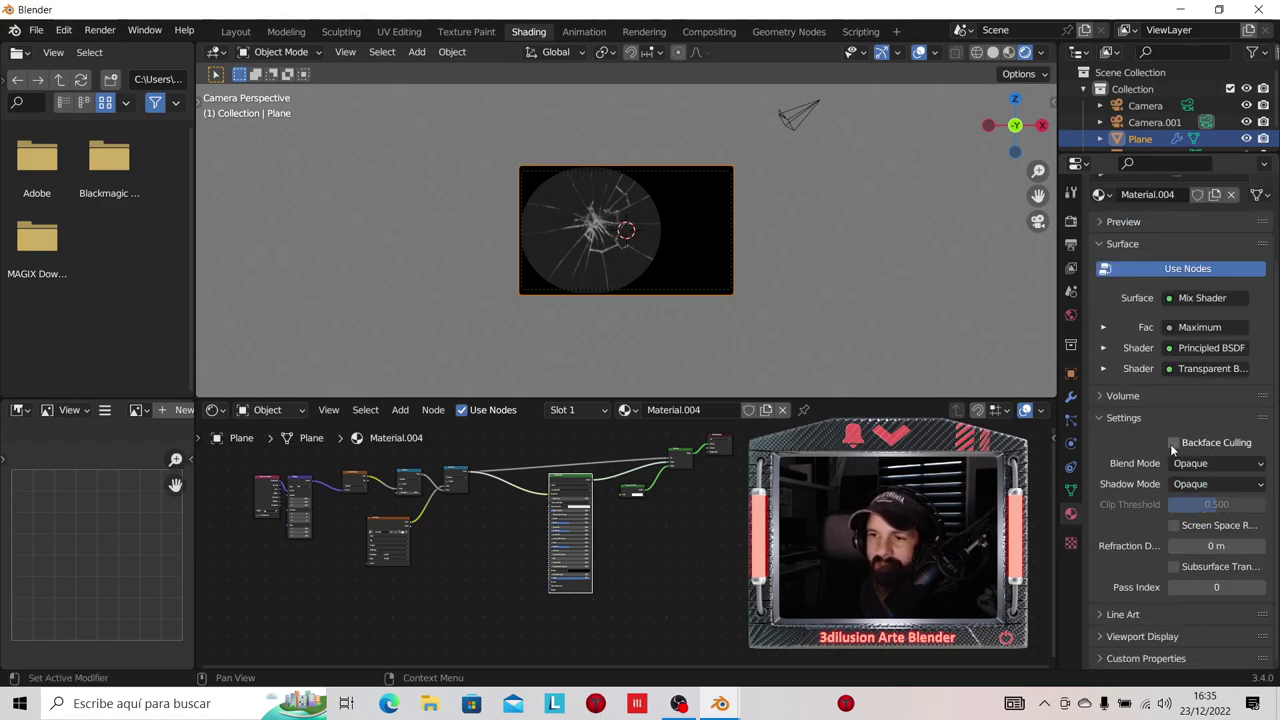
Step: Enable Backface Culling, set Blend Mode to Alpha Blend and Shadow Mode to Alpha Hashed
{"action": "left_click", "coordinate": [1174, 443]}
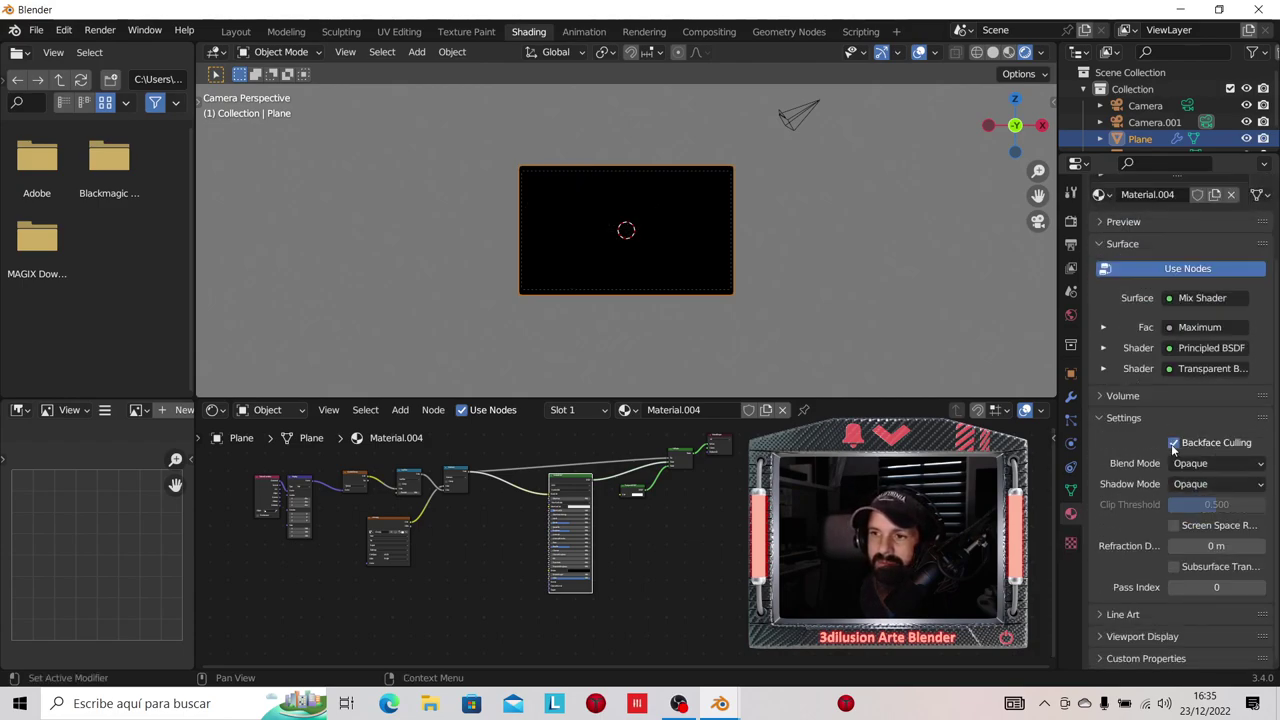
{"action": "left_click", "coordinate": [1174, 446]}
{"action": "left_click", "coordinate": [1174, 443]}
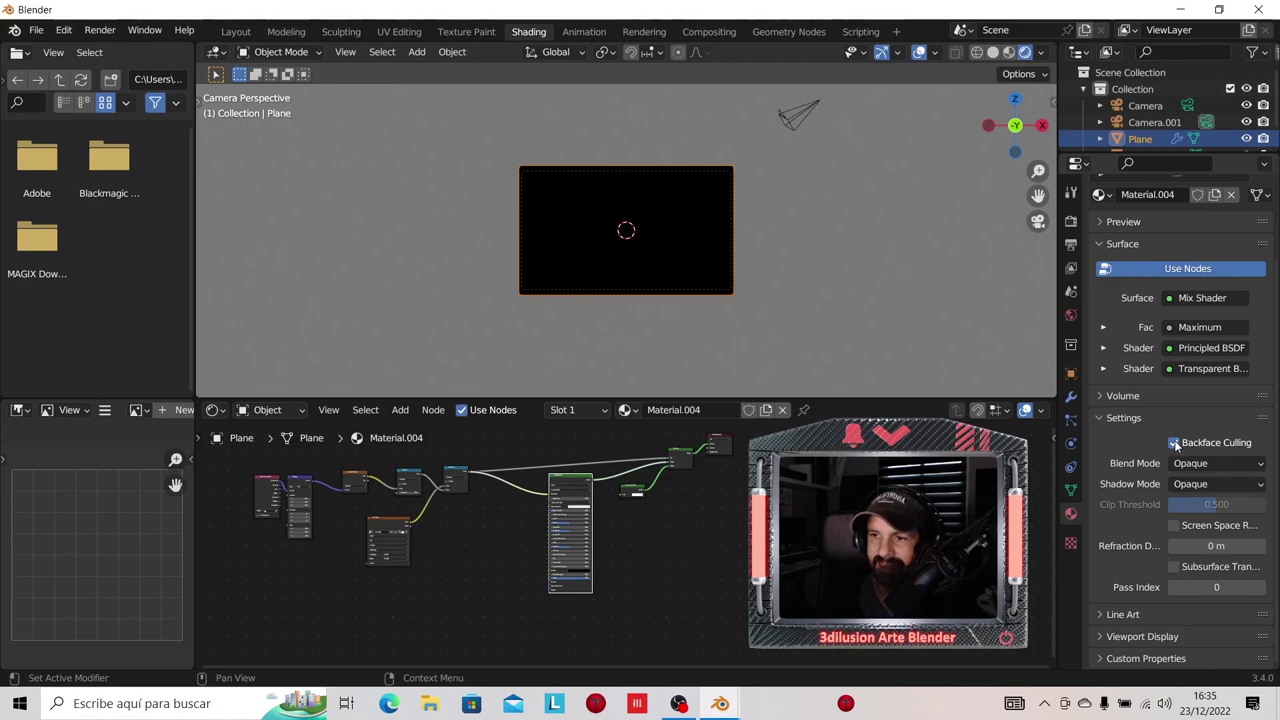
{"action": "left_click", "coordinate": [1189, 464]}
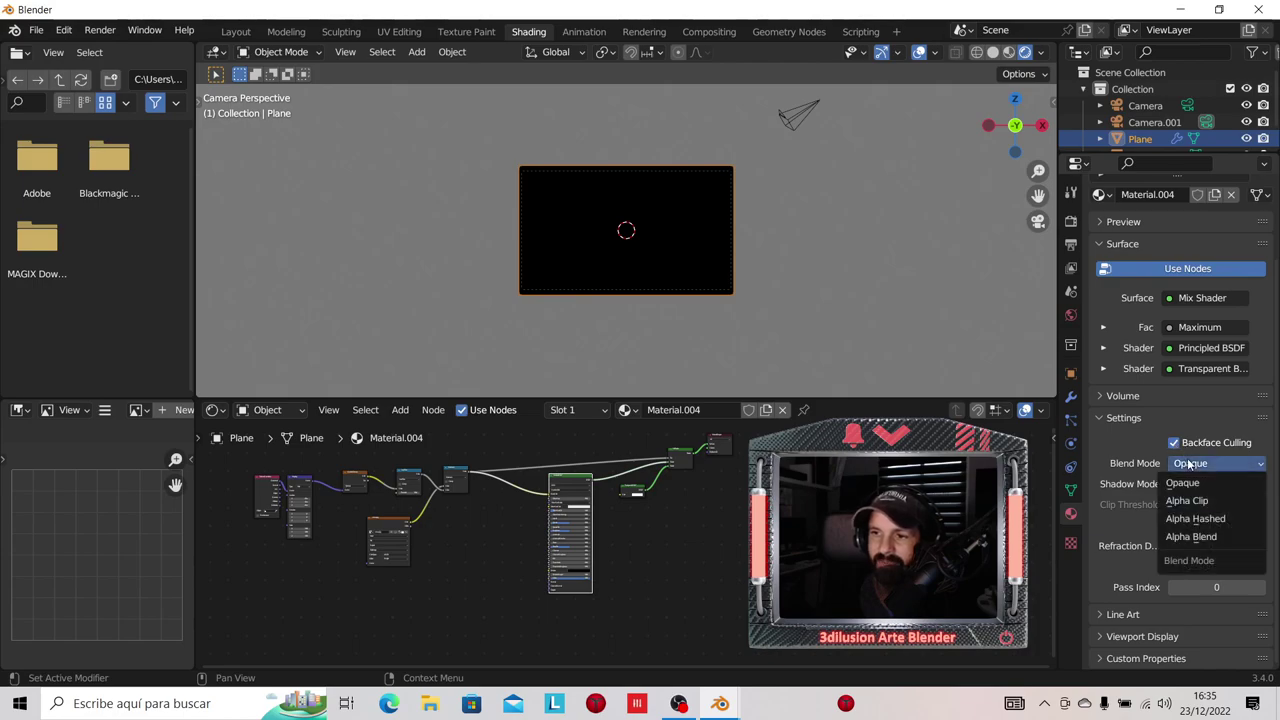
{"action": "left_click", "coordinate": [1201, 537]}
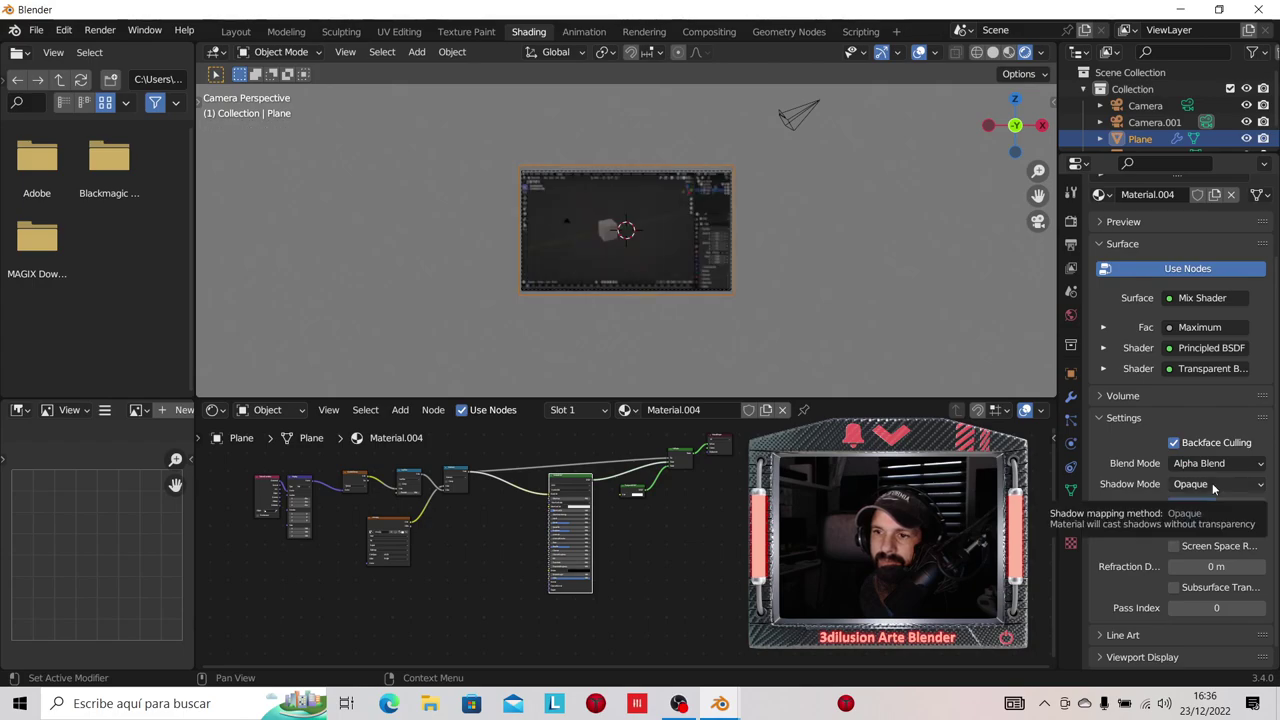
{"action": "left_click", "coordinate": [1213, 485]}
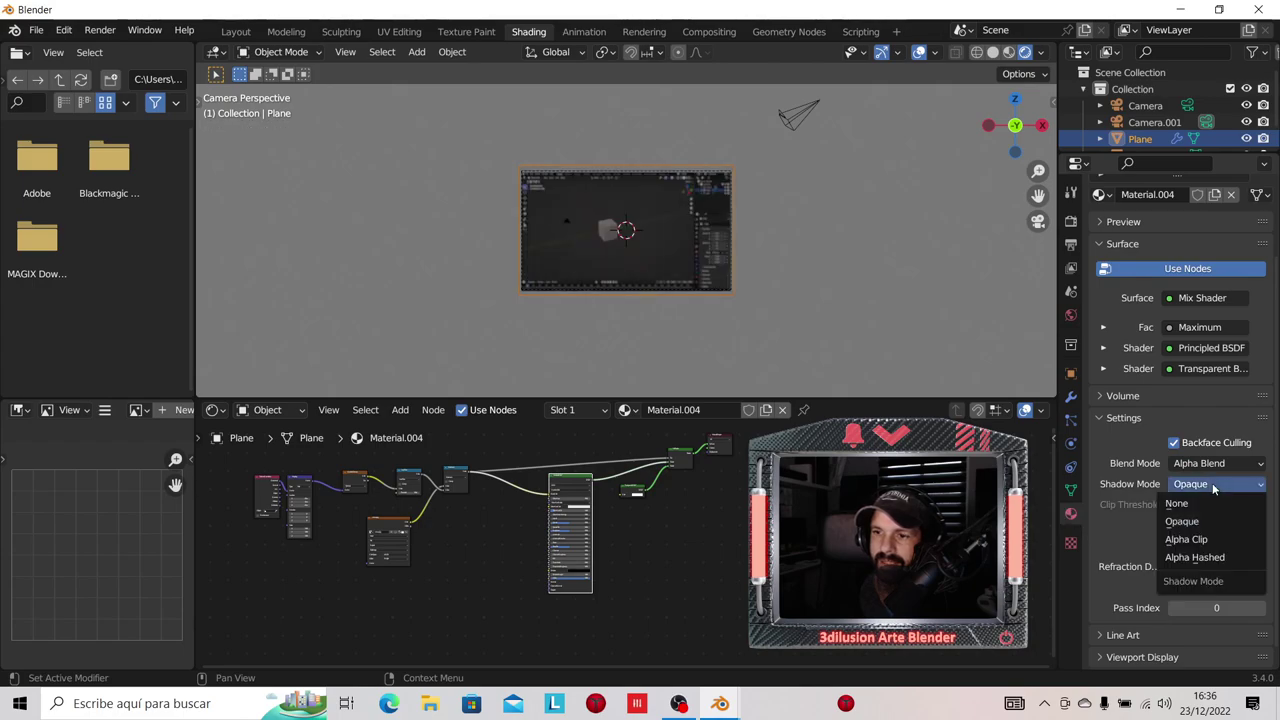
{"action": "left_click", "coordinate": [1216, 560]}
{"action": "scroll", "coordinate": [420, 540], "scroll_direction": "up", "scroll_amount": 4}
{"action": "middle_click_drag", "start_coordinate": [417, 555], "coordinate": [617, 555]}
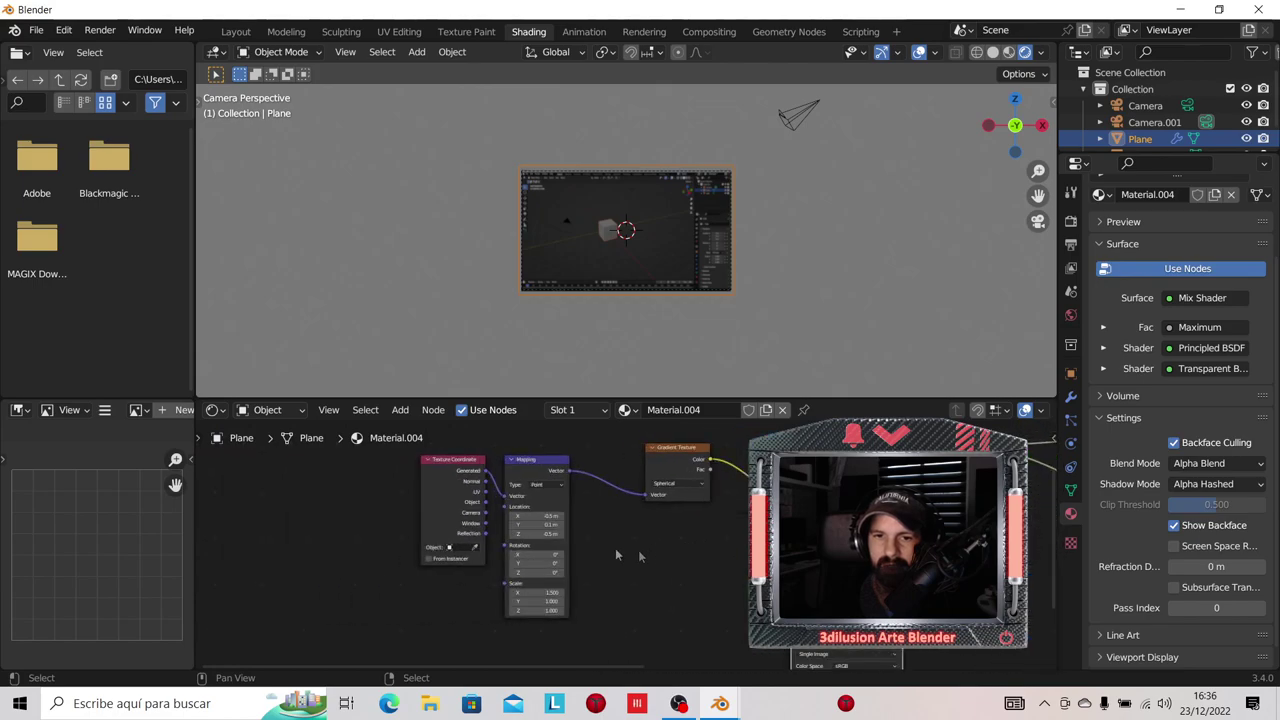
Step: Move the Texture Coordinate and Mapping nodes left to make room before the Gradient Texture
{"action": "left_click_drag", "start_coordinate": [404, 470], "coordinate": [590, 590]}
{"action": "left_click_drag", "start_coordinate": [530, 470], "coordinate": [437, 470]}
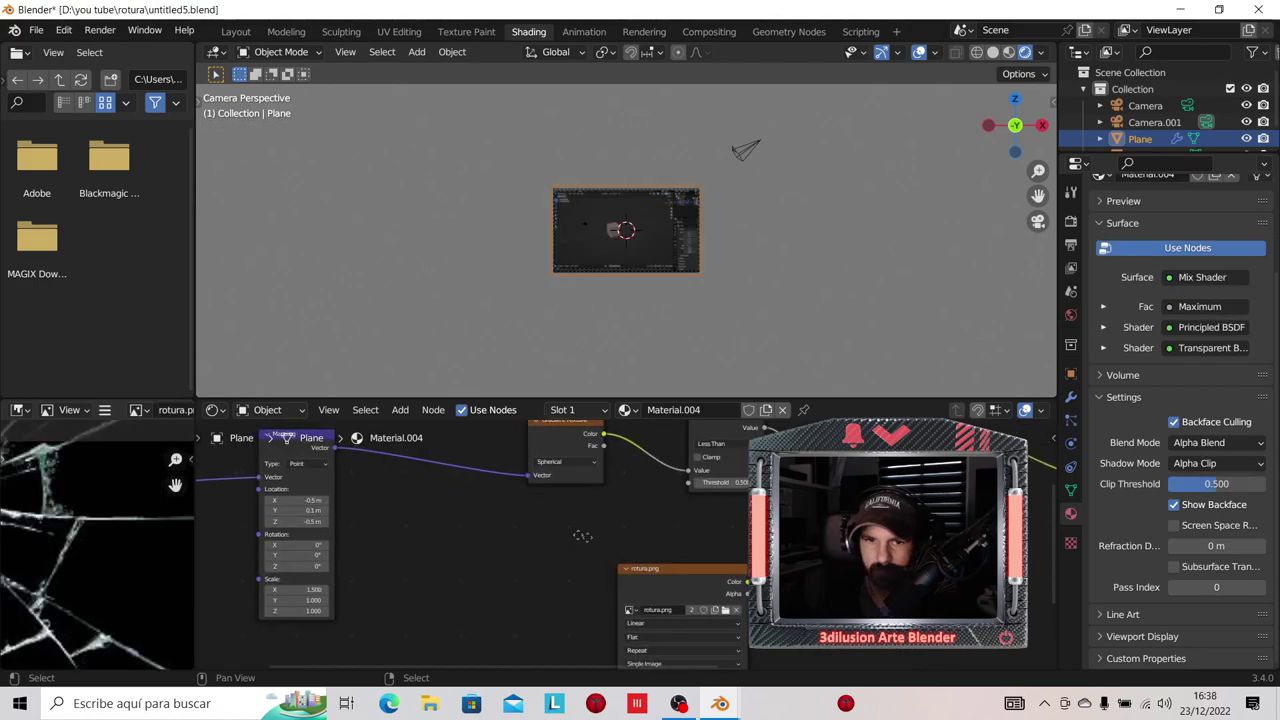
{"action": "middle_click_drag", "start_coordinate": [582, 536], "coordinate": [745, 563]}
{"action": "left_click_drag", "start_coordinate": [716, 463], "coordinate": [721, 467]}
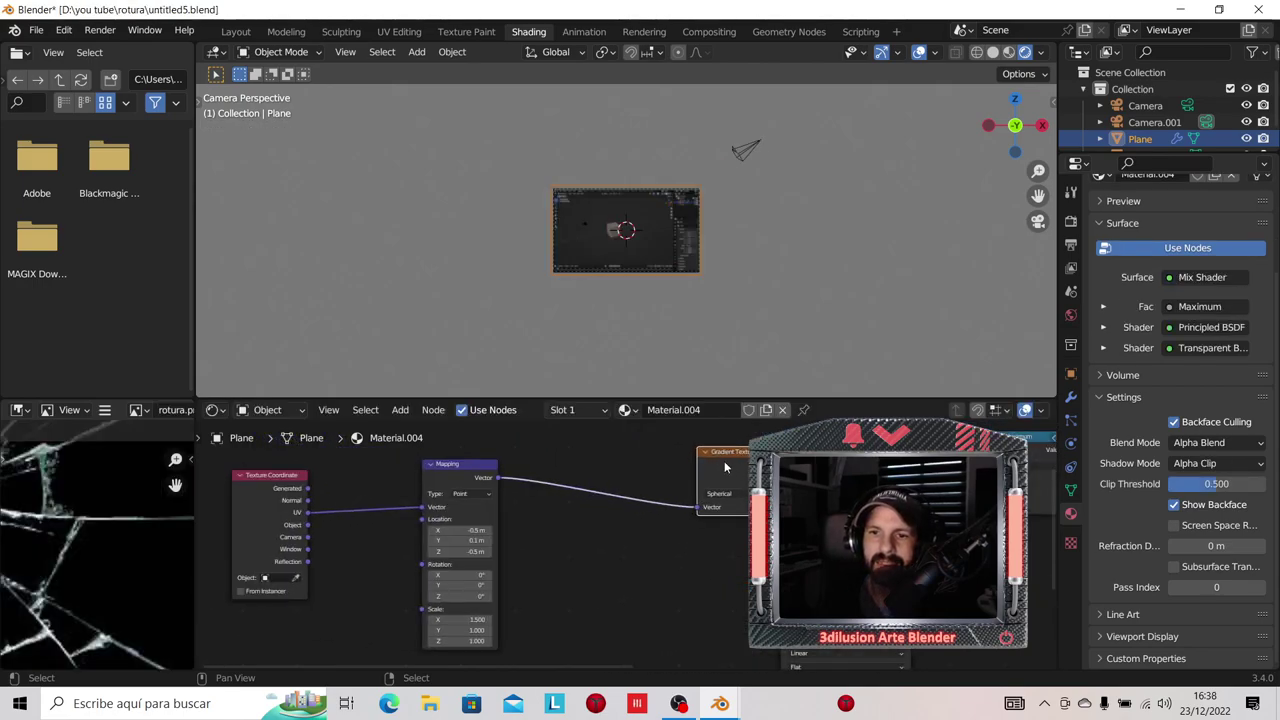
Step: Add a Vector Math node set to Scale and drop it onto the Mapping–Gradient Texture link
{"action": "key", "text": "shift+a"}
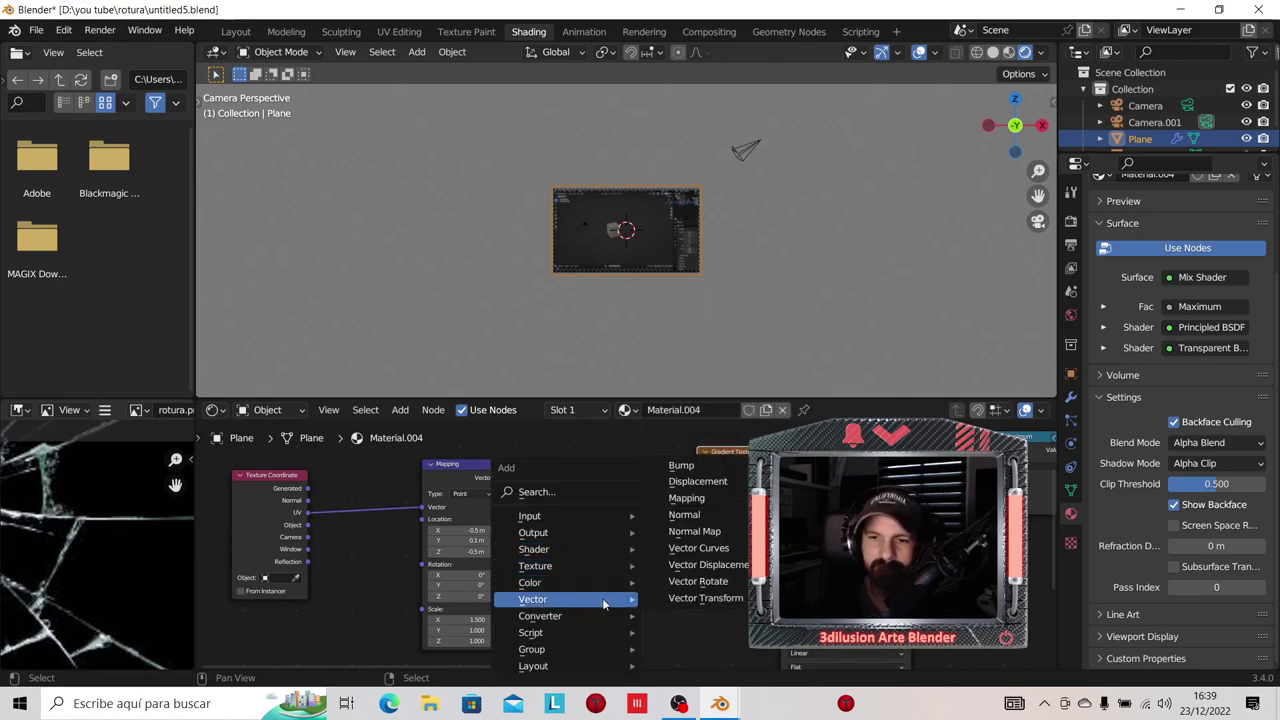
{"action": "mouse_move", "coordinate": [540, 616]}
{"action": "left_click", "coordinate": [693, 598]}
{"action": "left_click", "coordinate": [574, 537]}
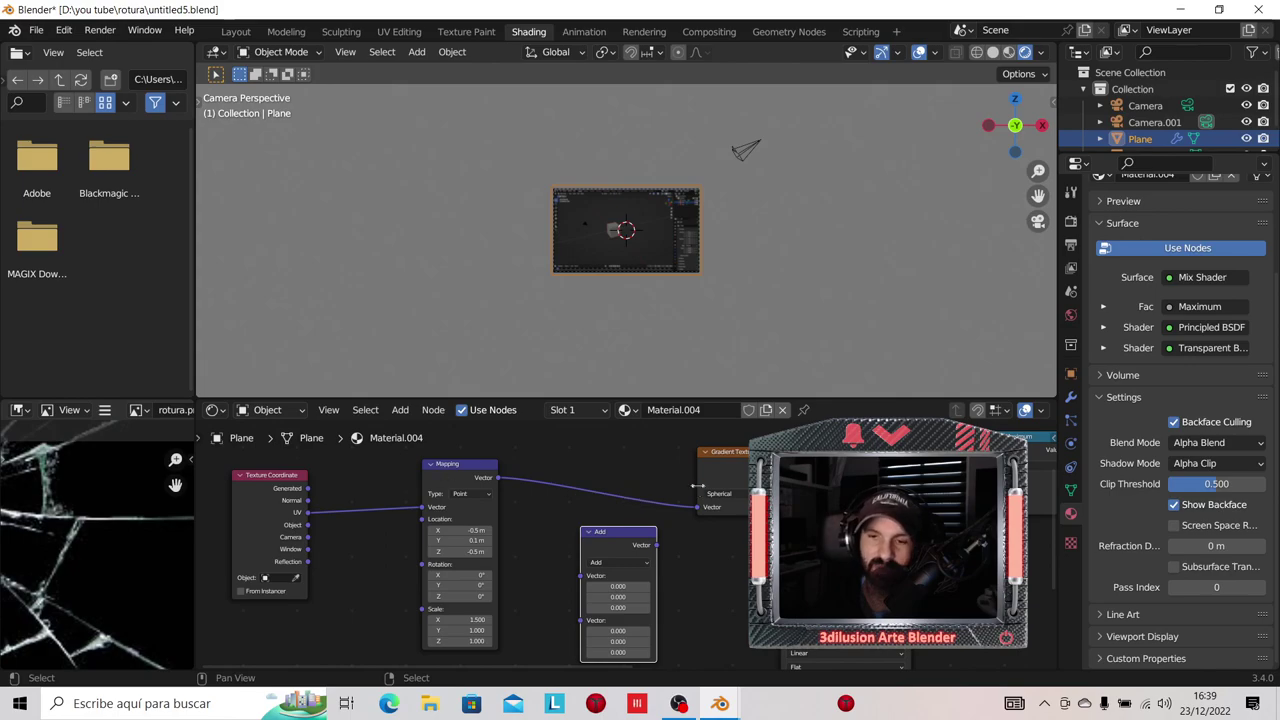
{"action": "key", "text": "g"}
{"action": "left_click", "coordinate": [651, 484]}
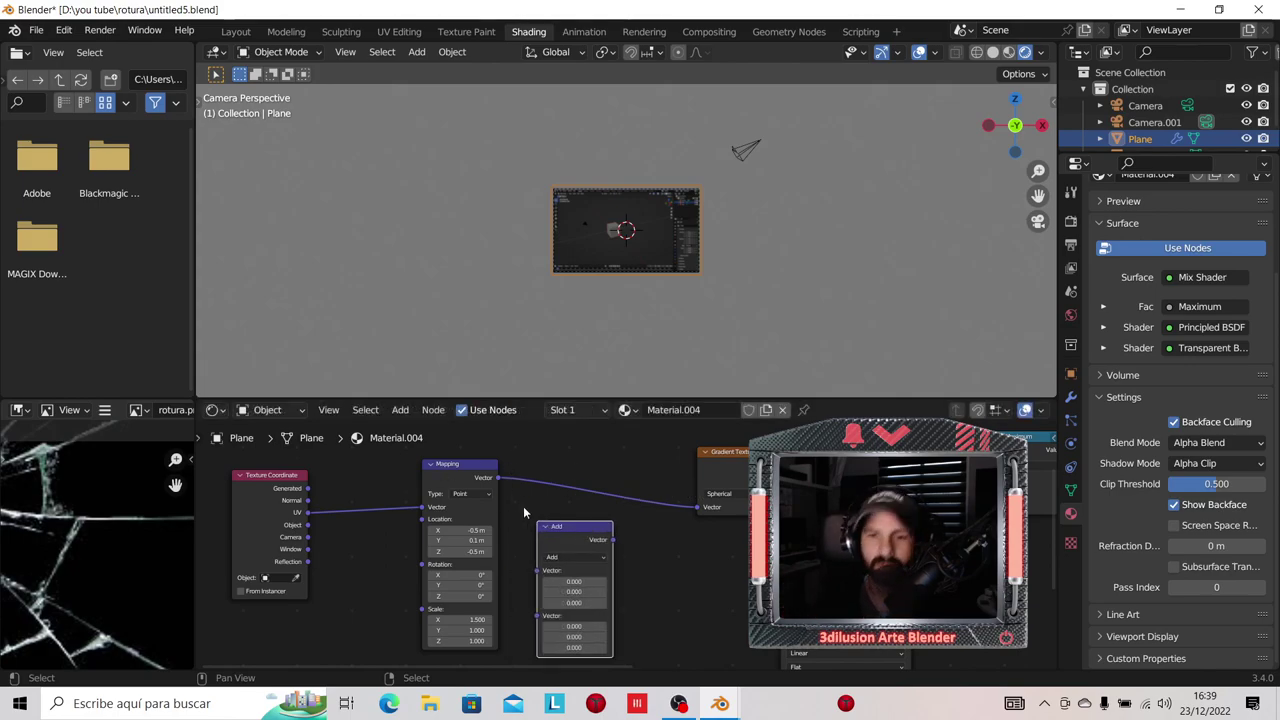
{"action": "left_click", "coordinate": [594, 558]}
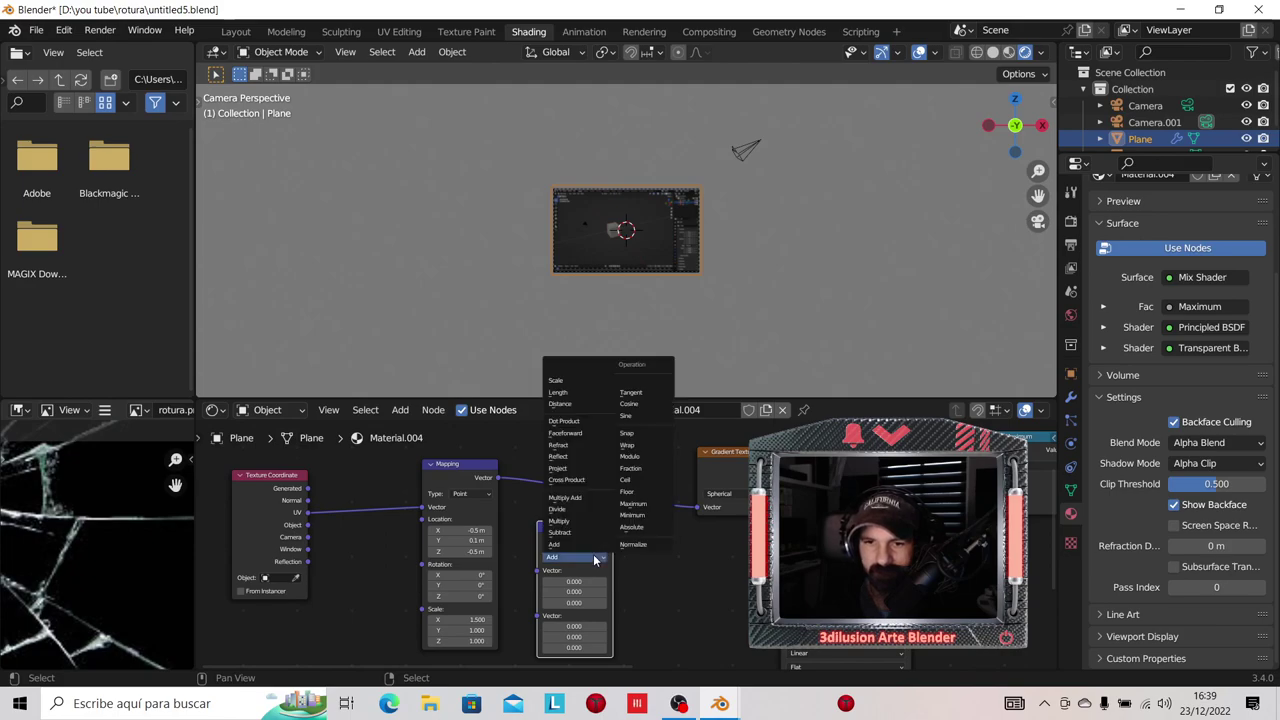
{"action": "left_click", "coordinate": [590, 383]}
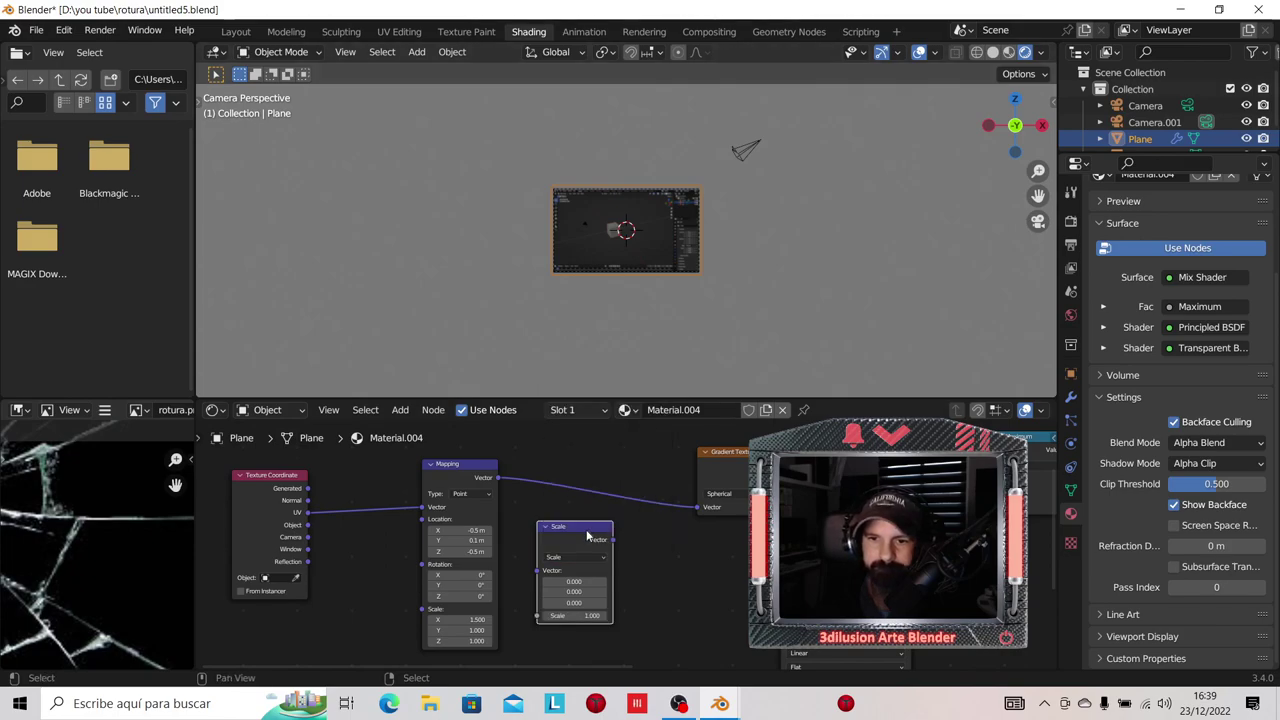
{"action": "left_click_drag", "start_coordinate": [588, 536], "coordinate": [603, 477]}
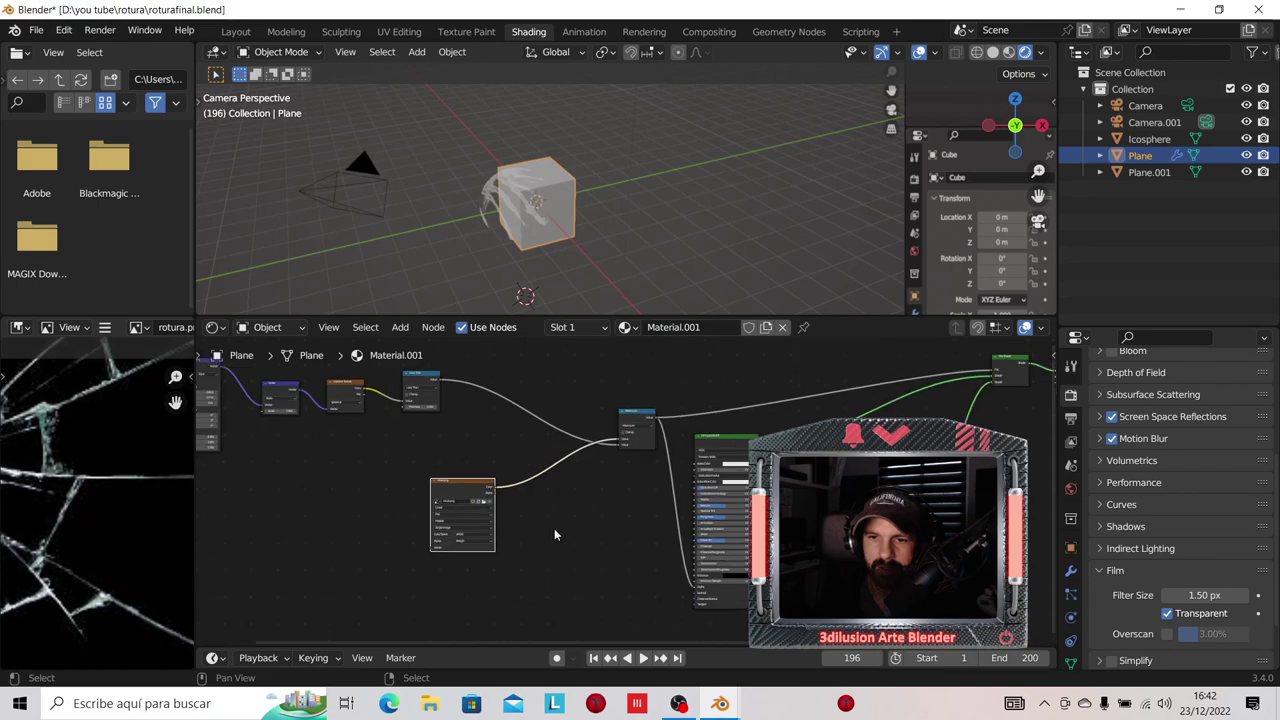
{"action": "middle_click_drag", "start_coordinate": [623, 531], "coordinate": [682, 519]}
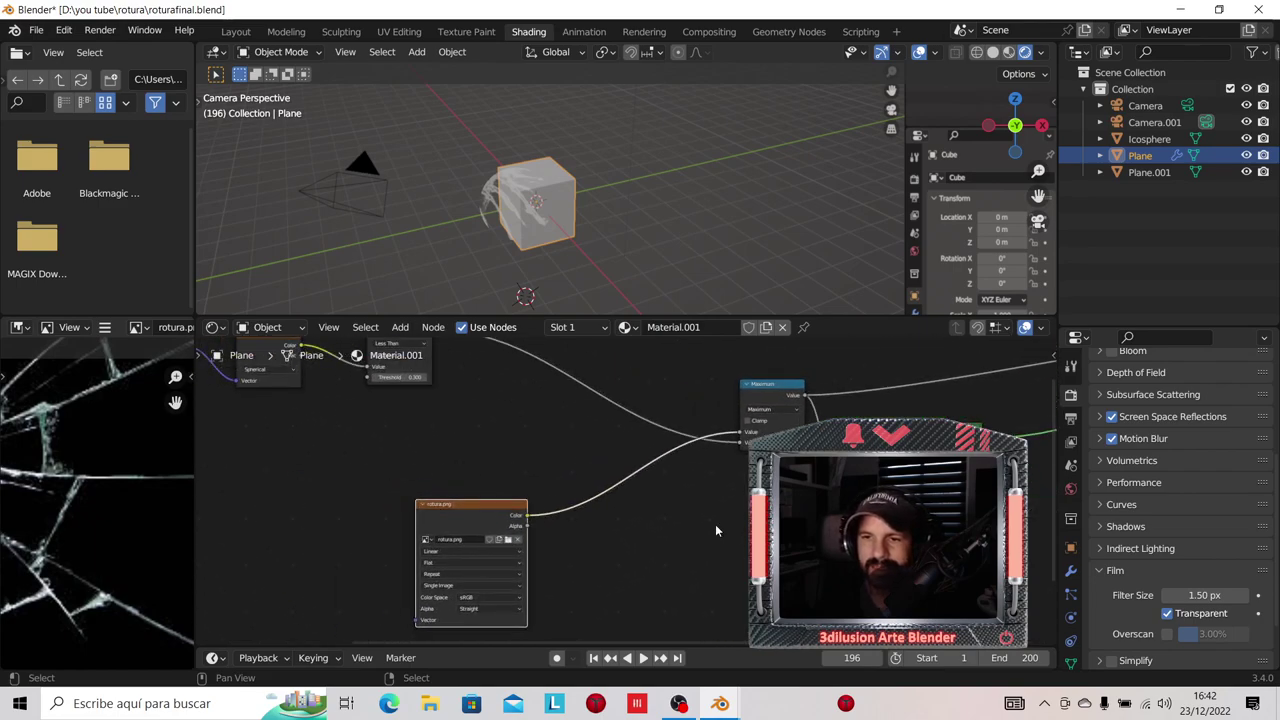
{"action": "middle_click_drag", "start_coordinate": [550, 554], "coordinate": [469, 497]}
{"action": "scroll", "coordinate": [469, 497], "scroll_direction": "down", "scroll_amount": 2}
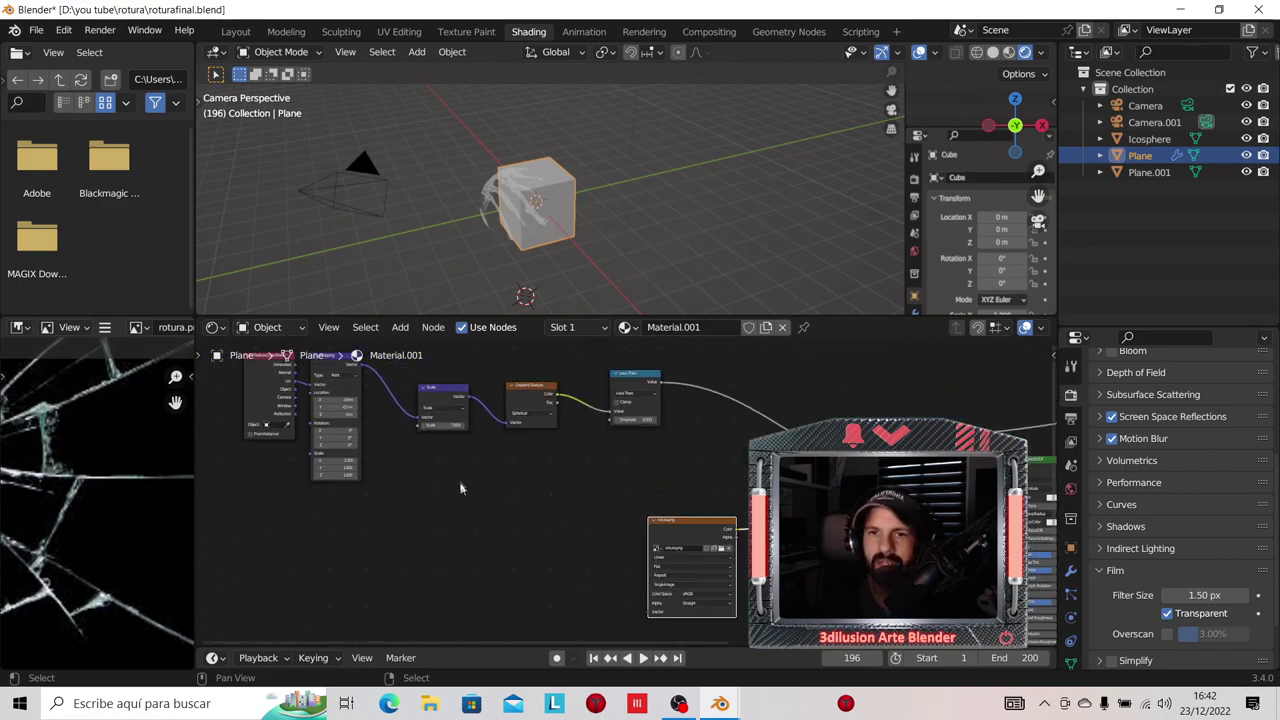
{"action": "scroll", "coordinate": [473, 449], "scroll_direction": "up", "scroll_amount": 1}
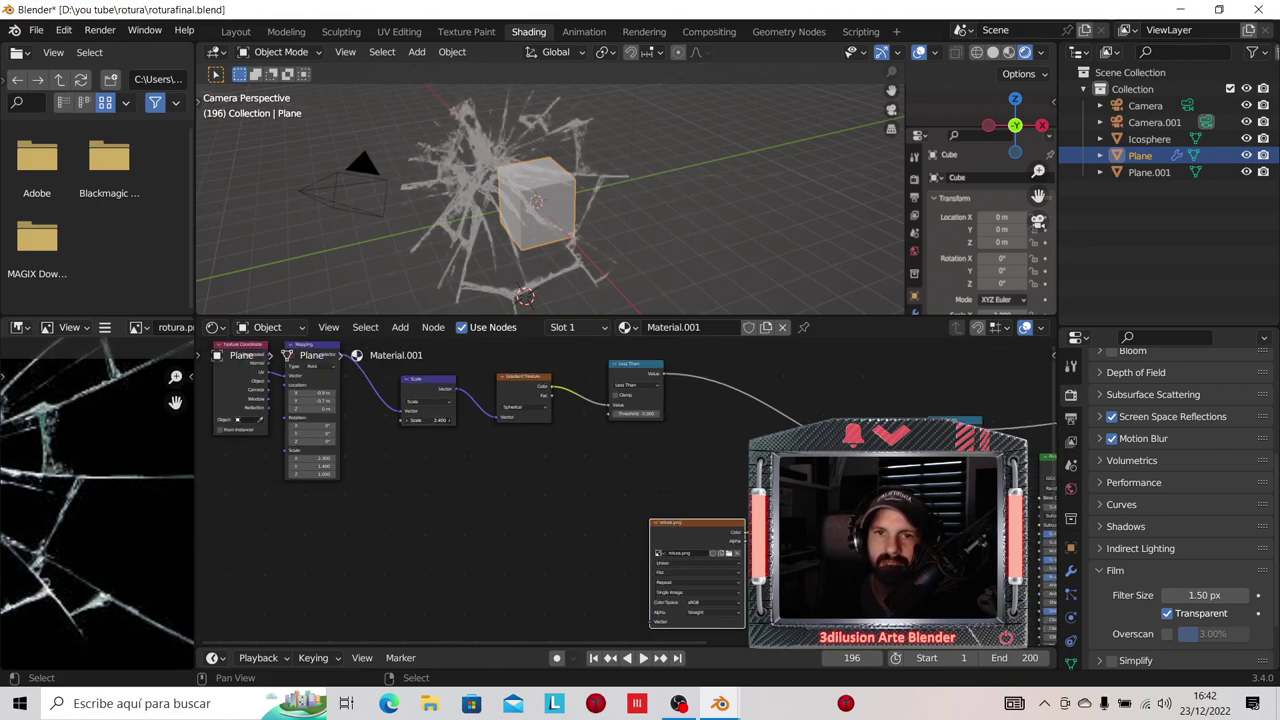
{"action": "middle_click_drag", "start_coordinate": [489, 467], "coordinate": [535, 514]}
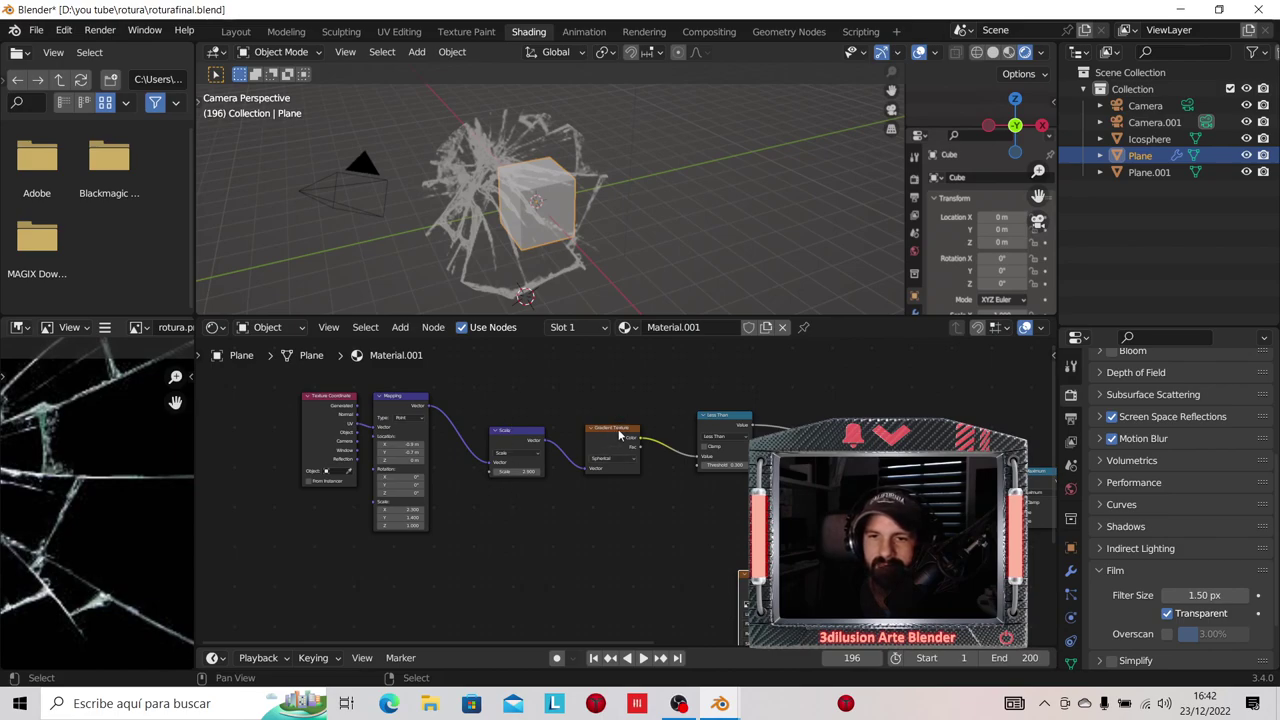
{"action": "scroll", "coordinate": [612, 434], "scroll_direction": "up", "scroll_amount": 3}
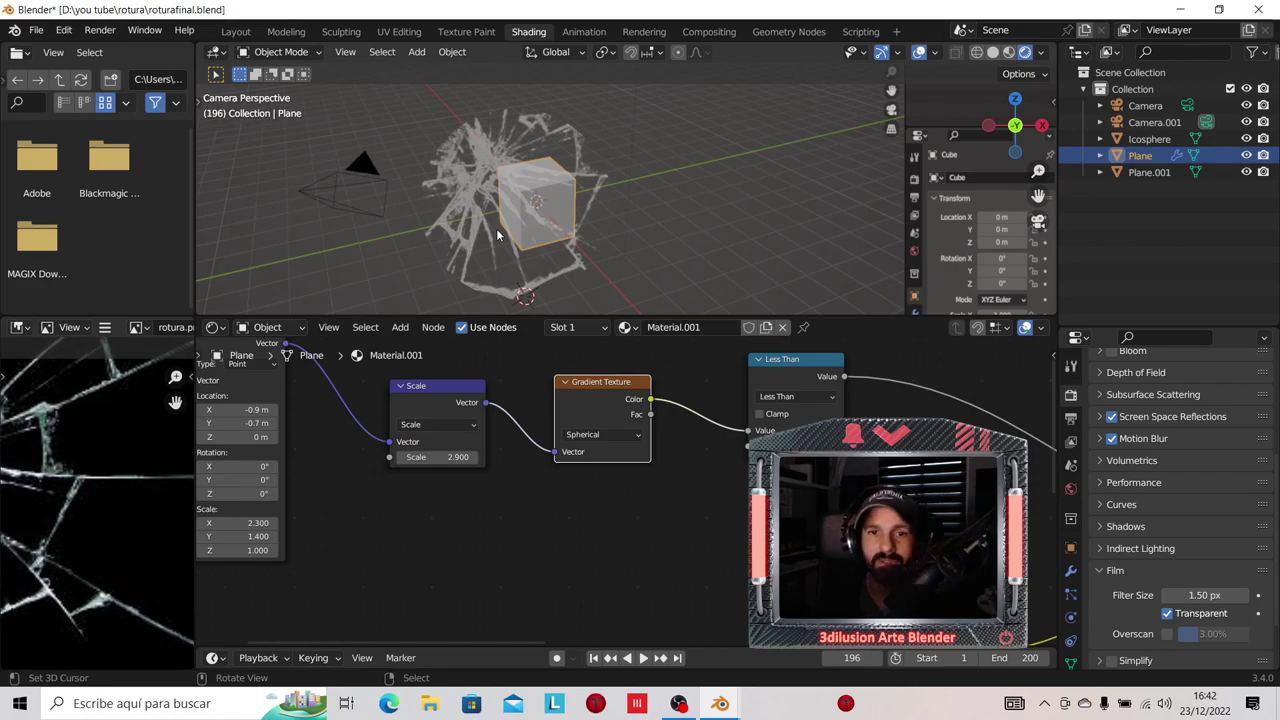
{"action": "left_click", "coordinate": [430, 397]}
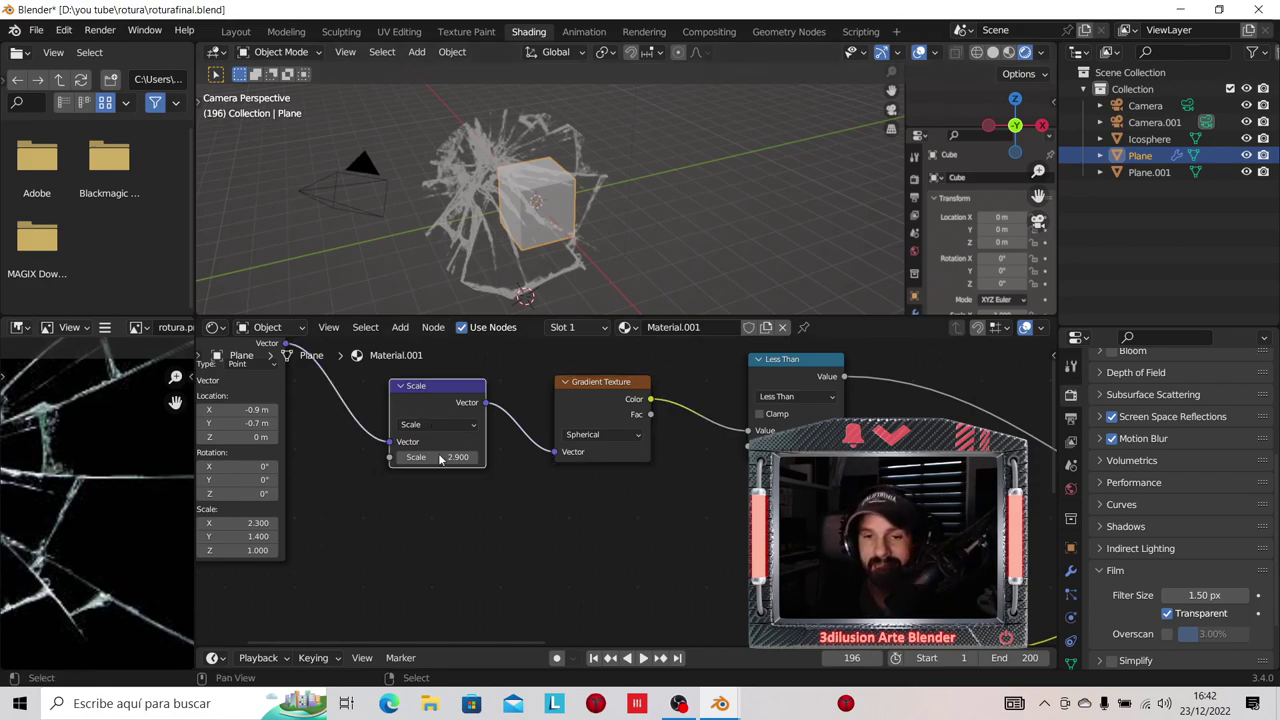
{"action": "middle_click_drag", "start_coordinate": [440, 531], "coordinate": [547, 517]}
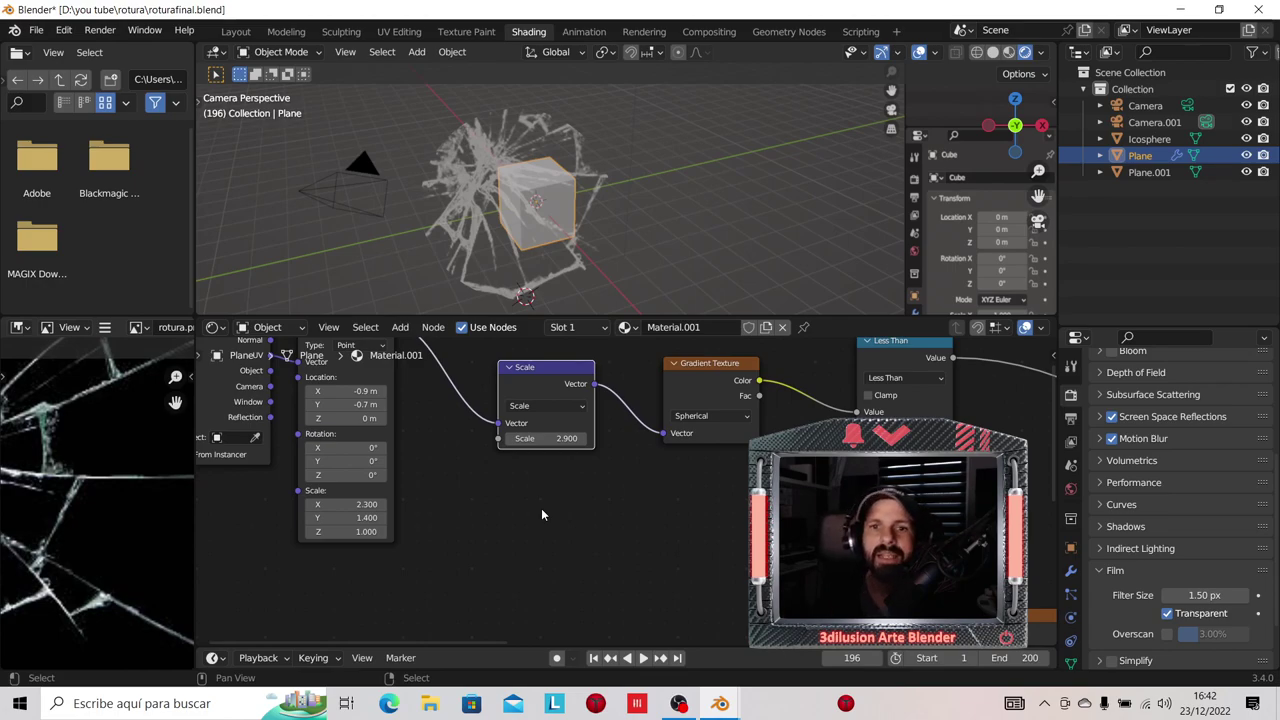
{"action": "scroll", "coordinate": [541, 510], "scroll_direction": "down", "scroll_amount": 2}
{"action": "middle_click_drag", "start_coordinate": [549, 536], "coordinate": [704, 558]}
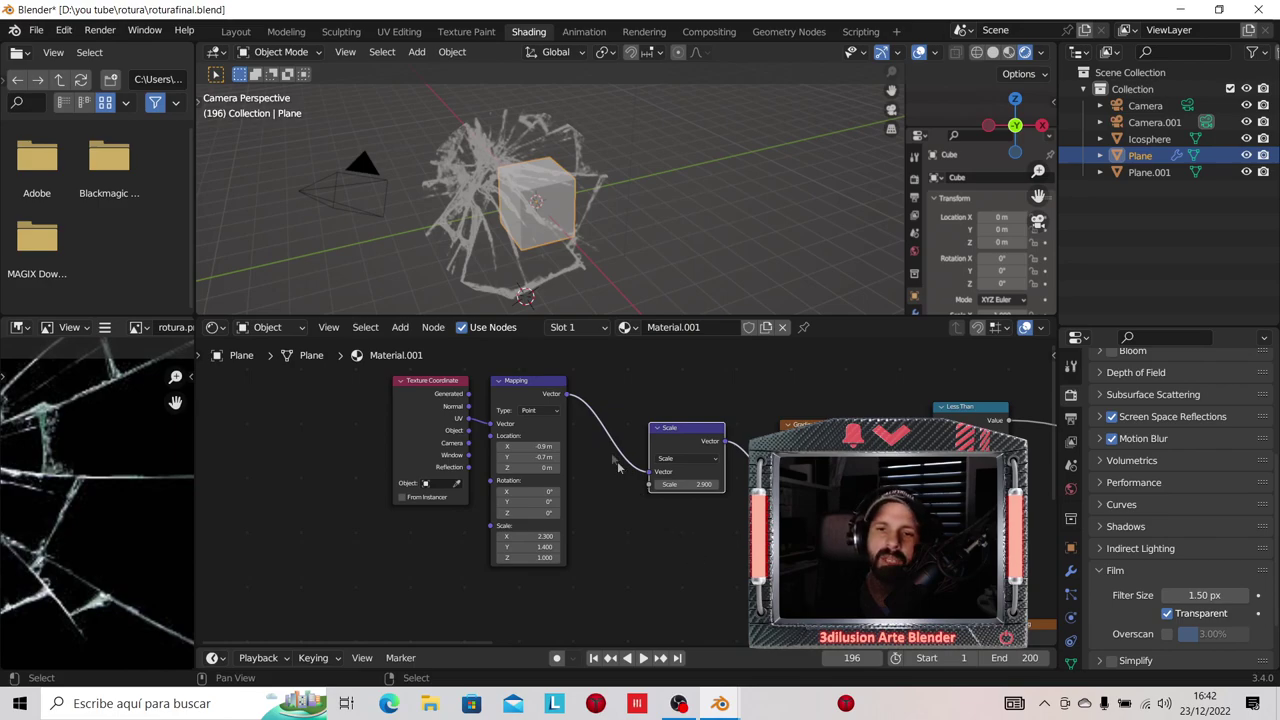
{"action": "left_click", "coordinate": [545, 392]}
{"action": "left_click", "coordinate": [449, 397]}
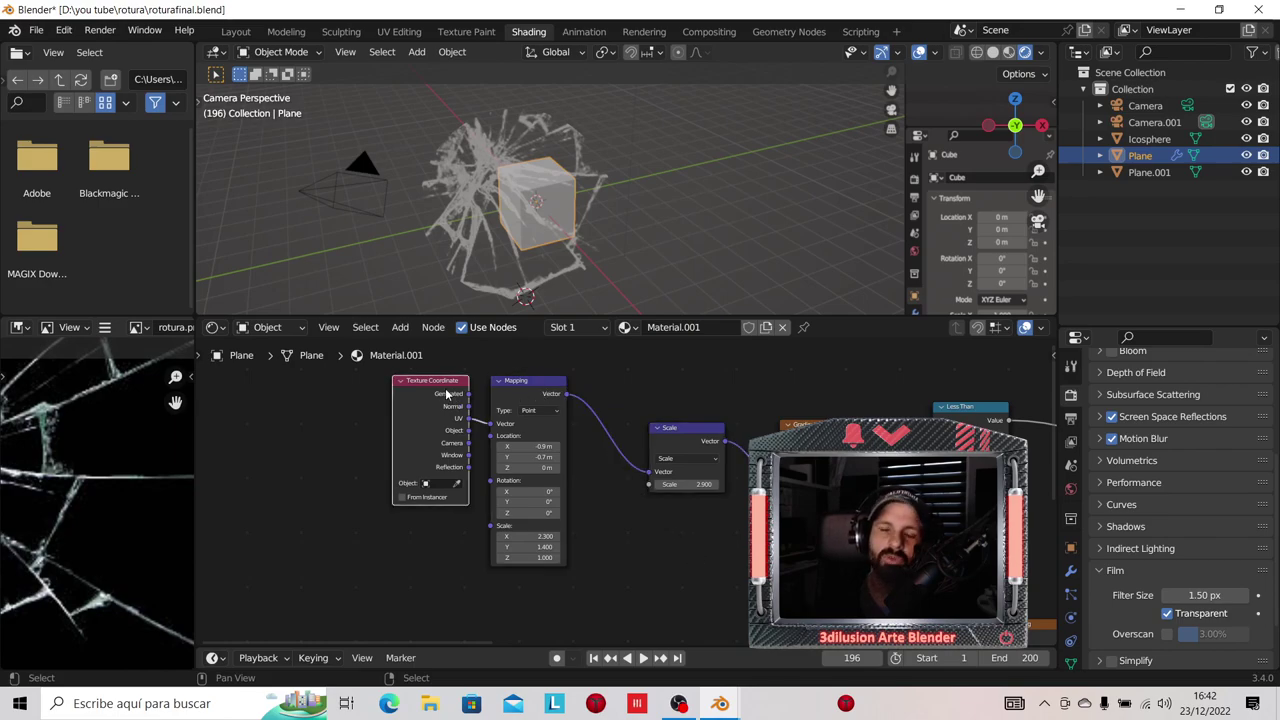
{"action": "left_click", "coordinate": [531, 381]}
{"action": "scroll", "coordinate": [531, 381], "scroll_direction": "up", "scroll_amount": 2}
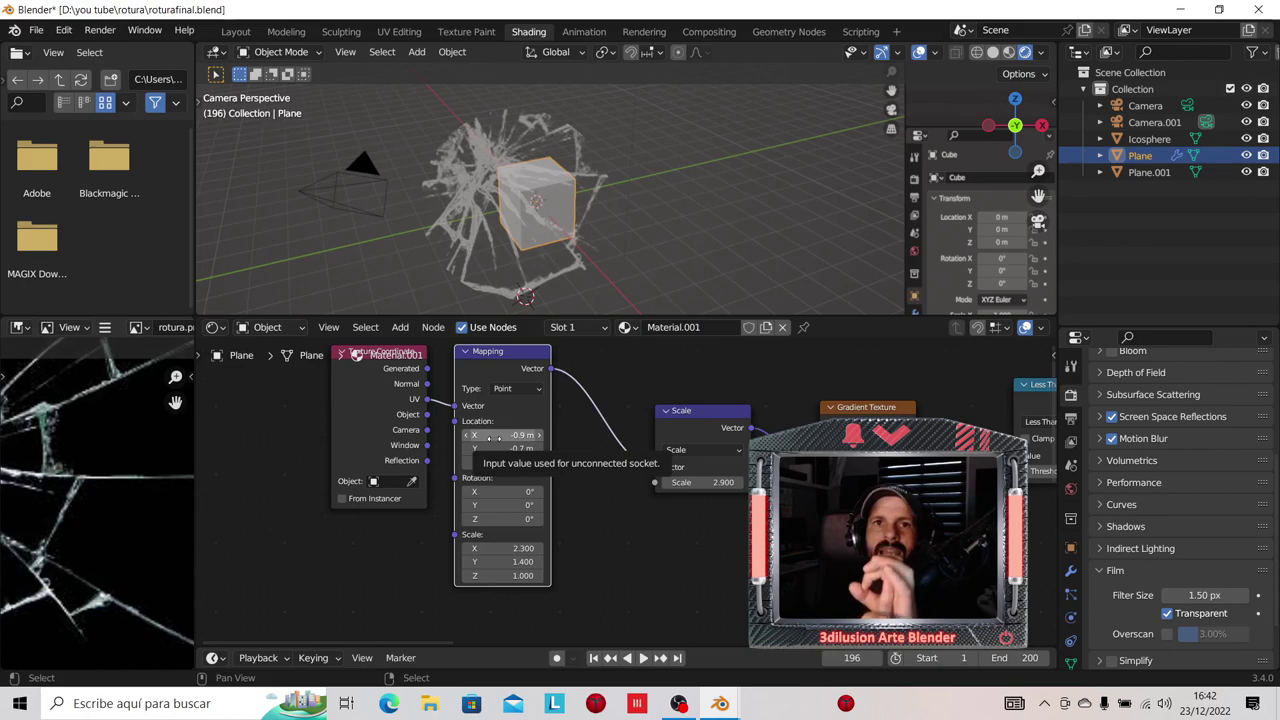
{"action": "scroll", "coordinate": [489, 437], "scroll_direction": "down", "scroll_amount": 3}
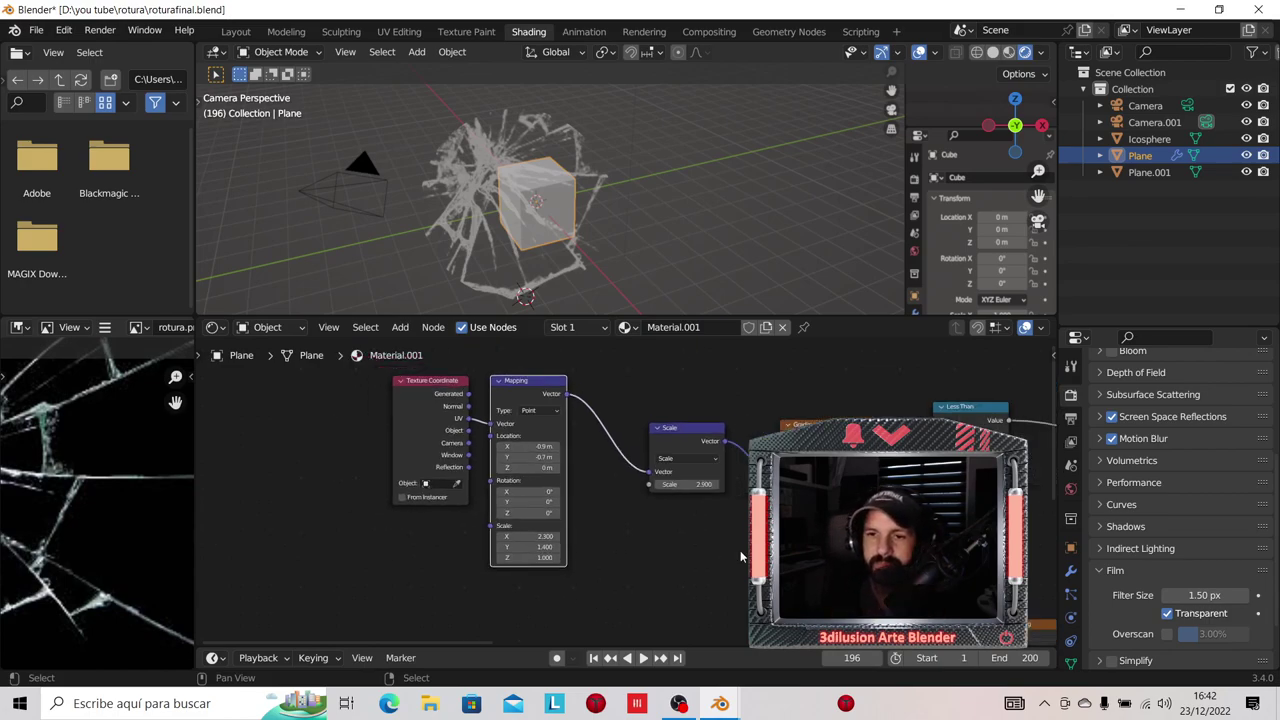
{"action": "middle_click_drag", "start_coordinate": [520, 500], "coordinate": [443, 449]}
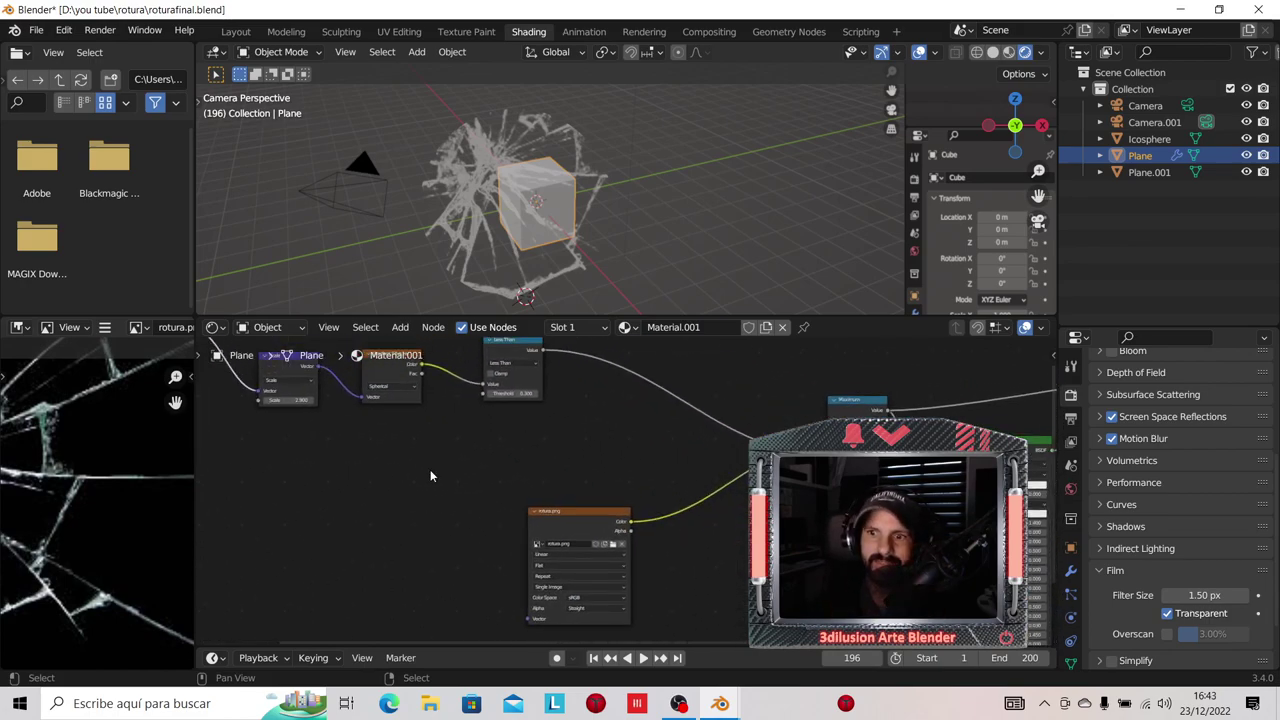
Step: Inspect the mask tree by selecting the Maximum node and the rotura.png image texture node
{"action": "scroll", "coordinate": [620, 500], "scroll_direction": "up", "scroll_amount": 2}
{"action": "middle_click_drag", "start_coordinate": [873, 485], "coordinate": [693, 517]}
{"action": "left_click", "coordinate": [750, 410]}
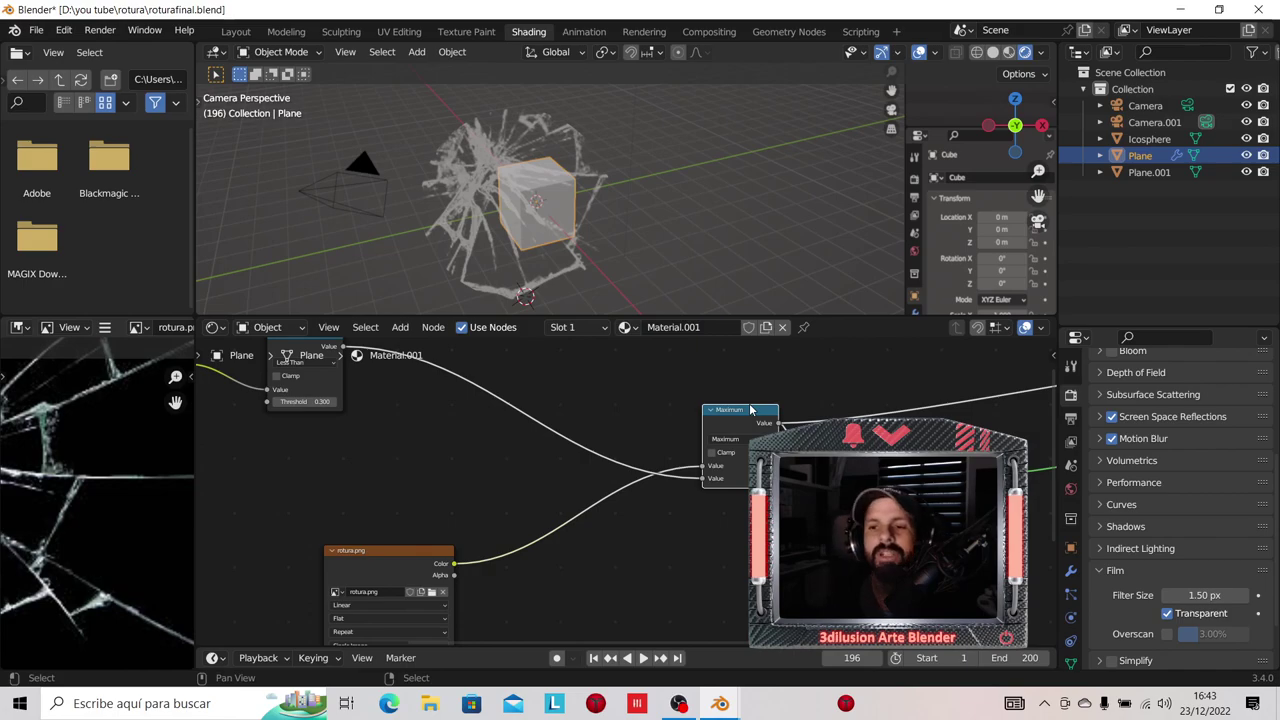
{"action": "middle_click_drag", "start_coordinate": [668, 601], "coordinate": [656, 566]}
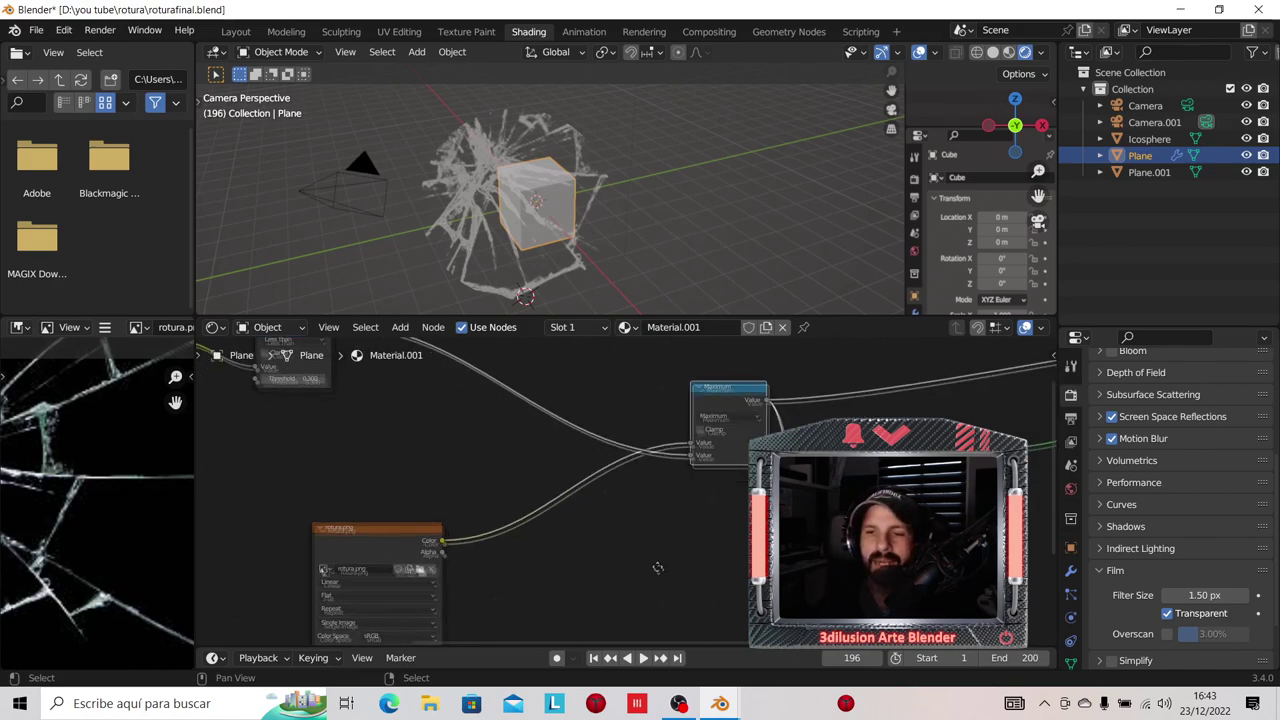
{"action": "left_click", "coordinate": [326, 519]}
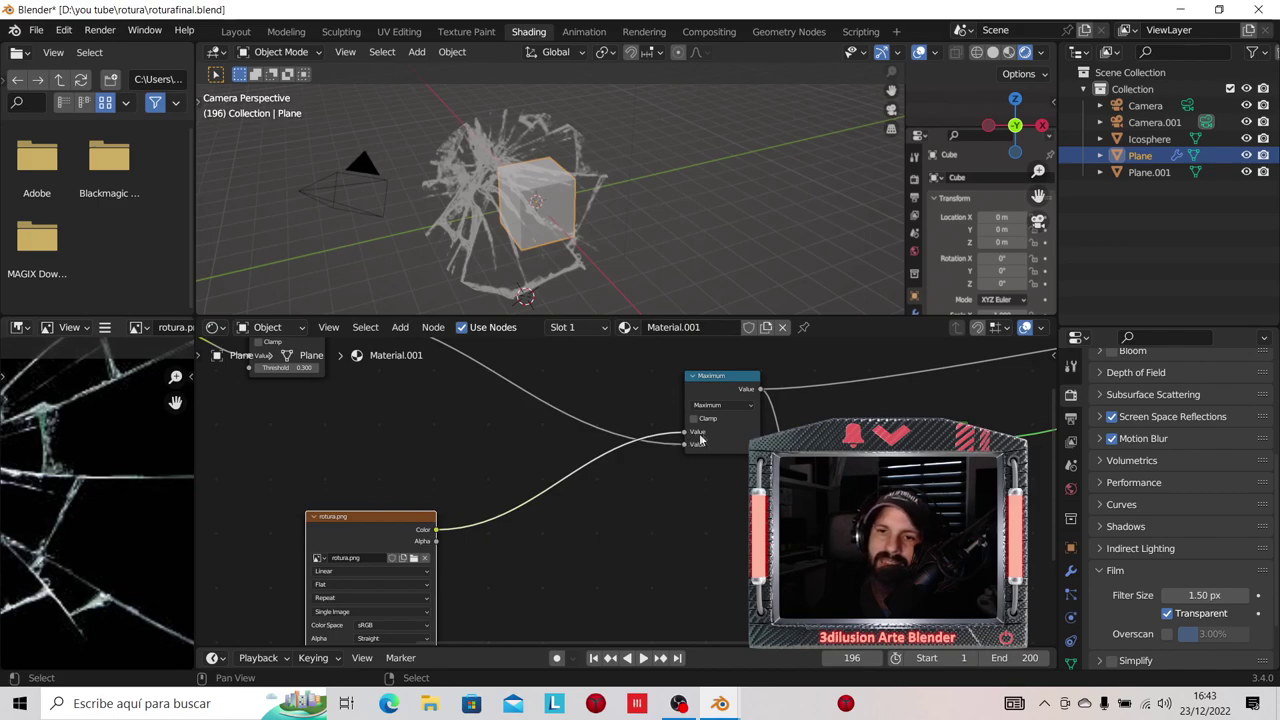
{"action": "scroll", "coordinate": [604, 428], "scroll_direction": "down", "scroll_amount": 1}
{"action": "scroll", "coordinate": [540, 440], "scroll_direction": "down", "scroll_amount": 1}
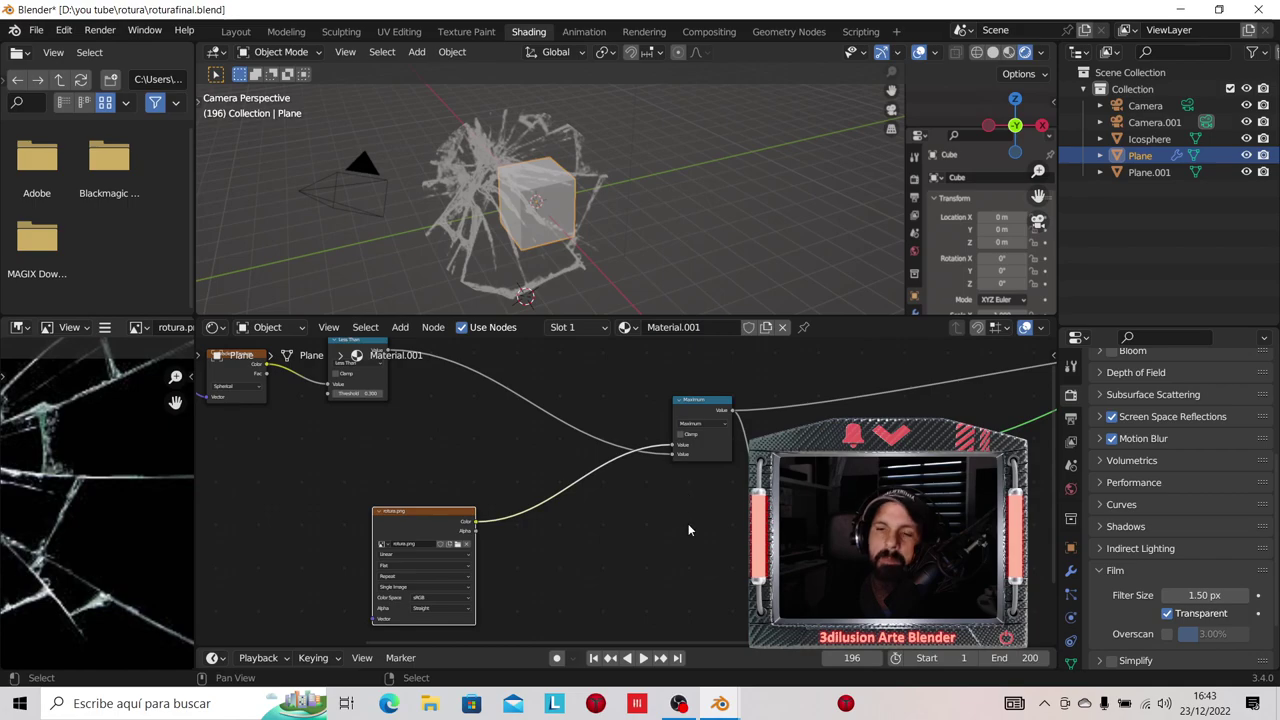
{"action": "scroll", "coordinate": [688, 524], "scroll_direction": "down", "scroll_amount": 2}
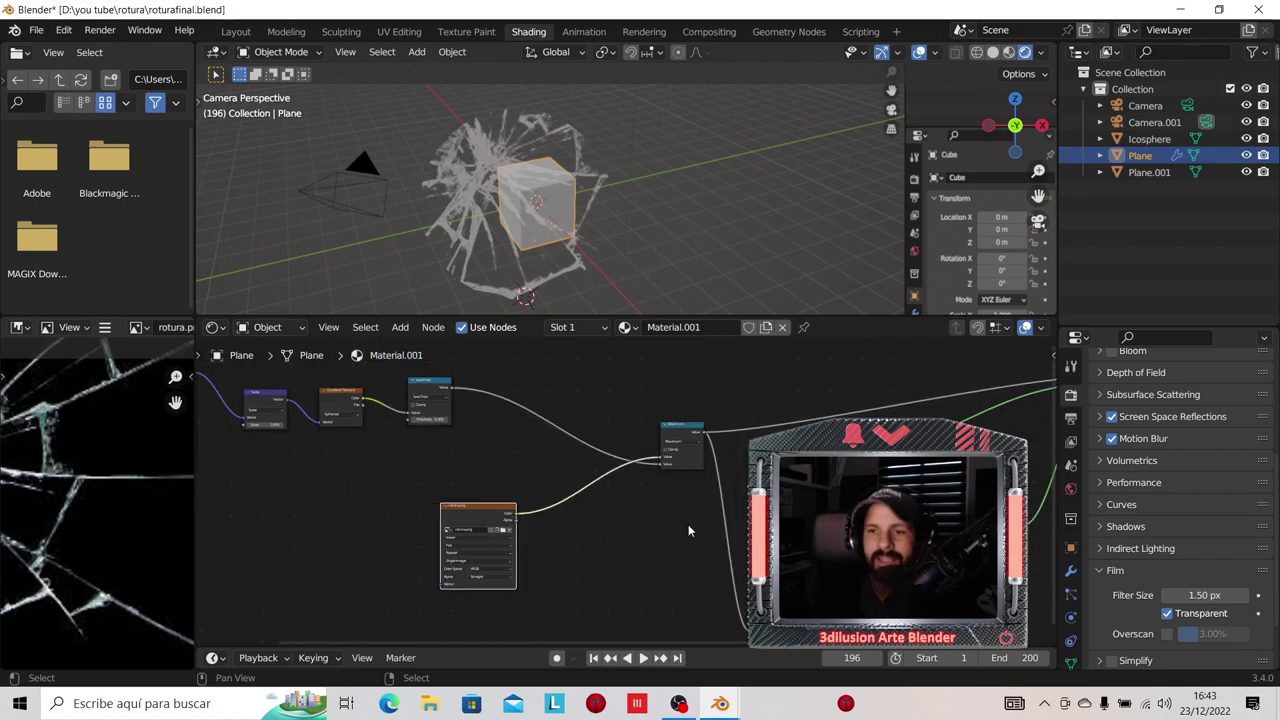
{"action": "middle_click_drag", "start_coordinate": [822, 467], "coordinate": [620, 447]}
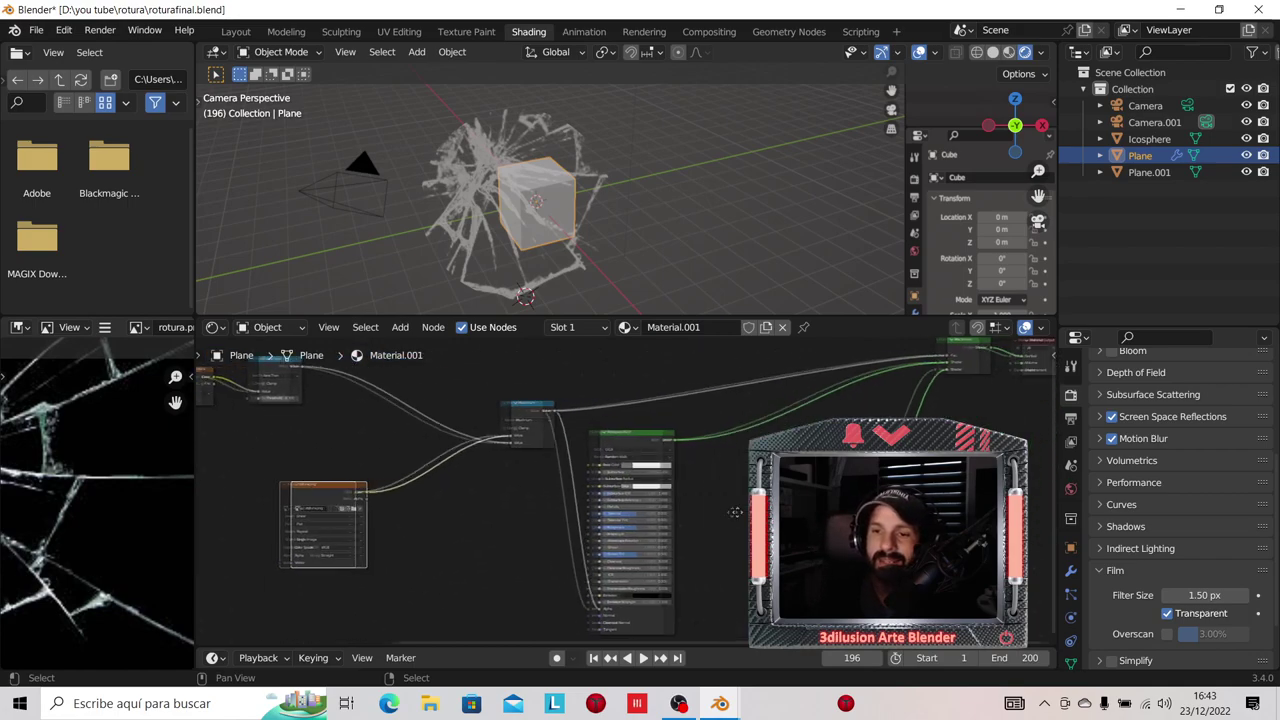
Step: Move the Principled BSDF node right and slightly down, clear of the mask nodes
{"action": "left_click_drag", "start_coordinate": [586, 441], "coordinate": [668, 435]}
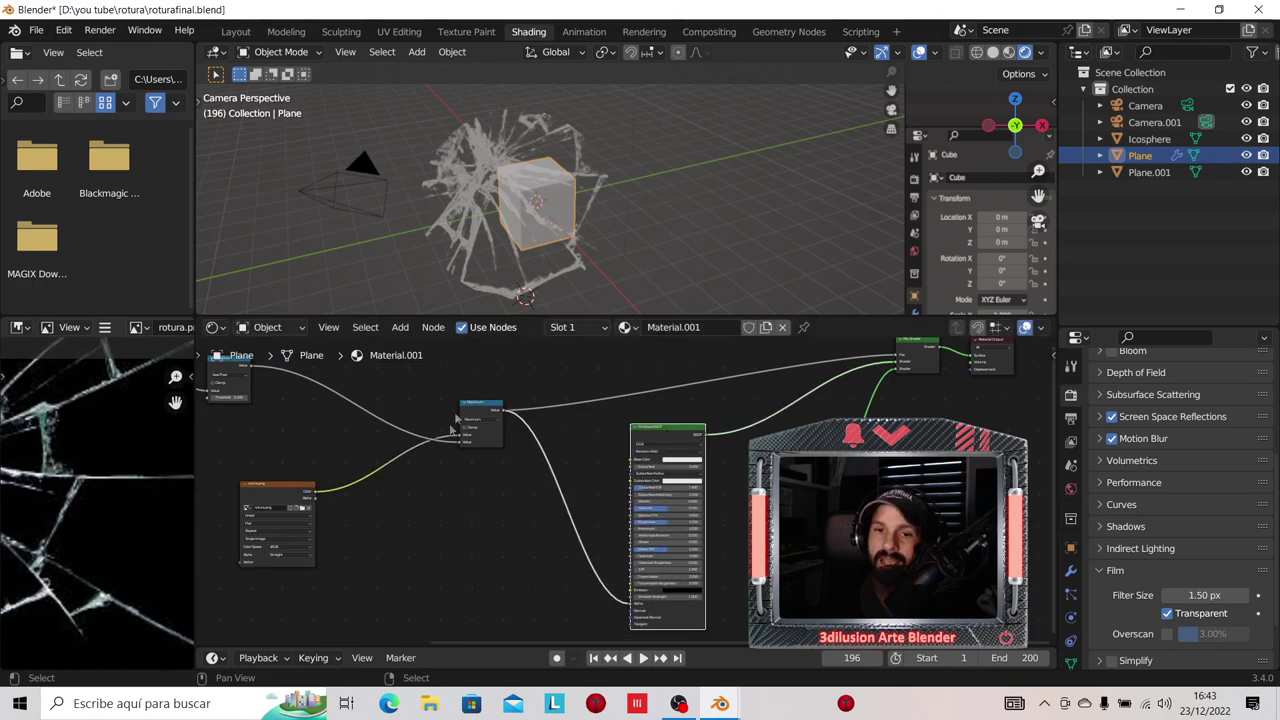
{"action": "scroll", "coordinate": [633, 586], "scroll_direction": "up", "scroll_amount": 1}
{"action": "scroll", "coordinate": [633, 570], "scroll_direction": "up", "scroll_amount": 1}
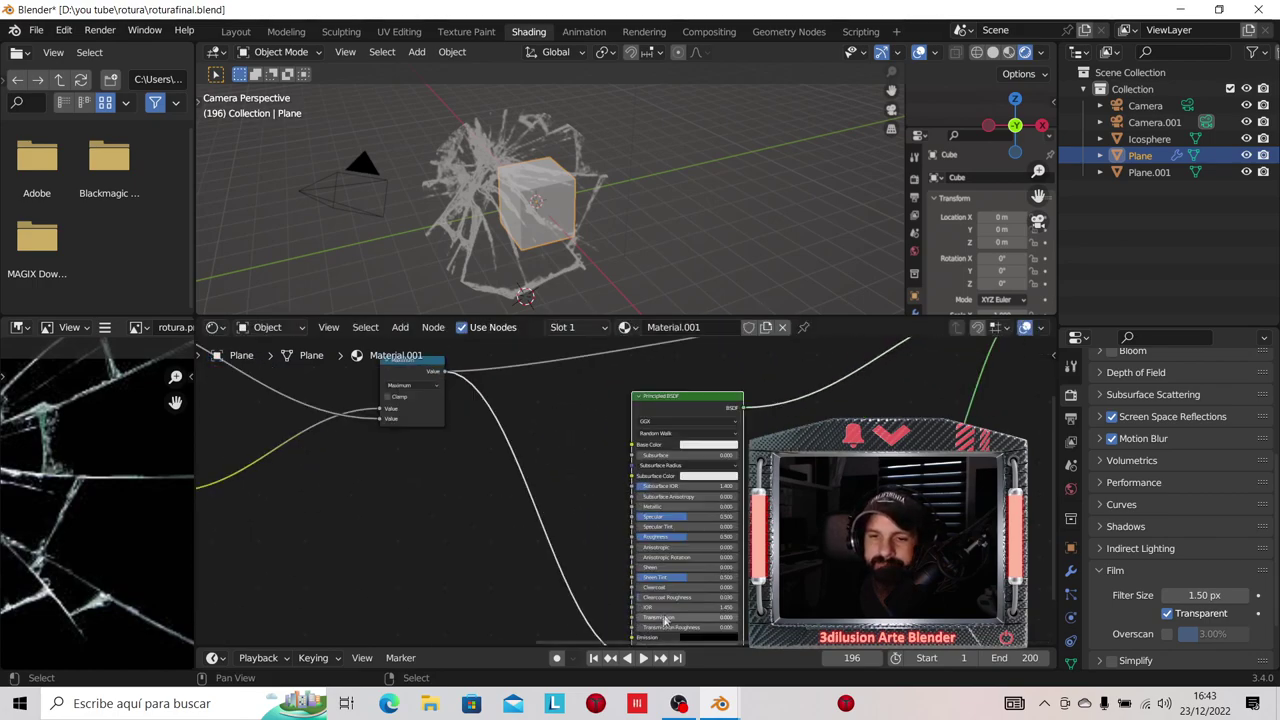
{"action": "scroll", "coordinate": [636, 540], "scroll_direction": "up", "scroll_amount": 2}
{"action": "scroll", "coordinate": [638, 494], "scroll_direction": "up", "scroll_amount": 2}
{"action": "scroll", "coordinate": [638, 494], "scroll_direction": "down", "scroll_amount": 1}
{"action": "scroll", "coordinate": [640, 520], "scroll_direction": "down", "scroll_amount": 1}
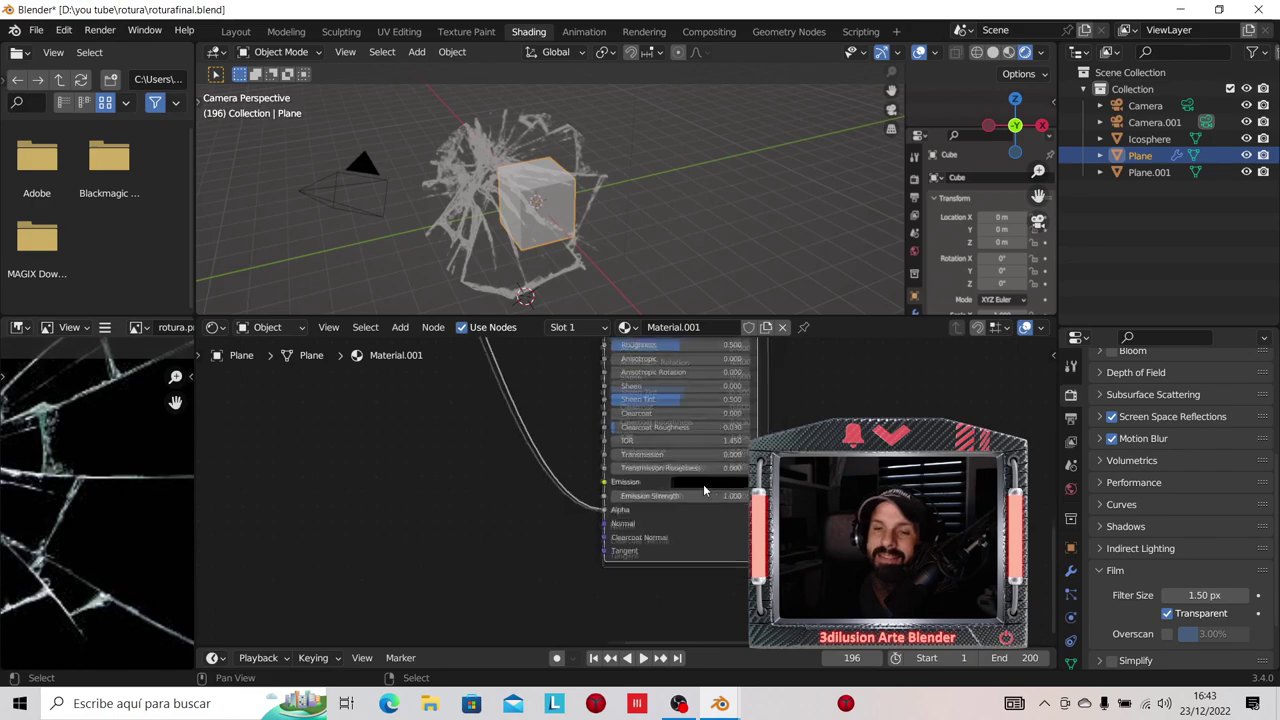
{"action": "scroll", "coordinate": [660, 530], "scroll_direction": "down", "scroll_amount": 2}
{"action": "scroll", "coordinate": [684, 535], "scroll_direction": "down", "scroll_amount": 1}
{"action": "scroll", "coordinate": [684, 535], "scroll_direction": "up", "scroll_amount": 1, "text": "shift"}
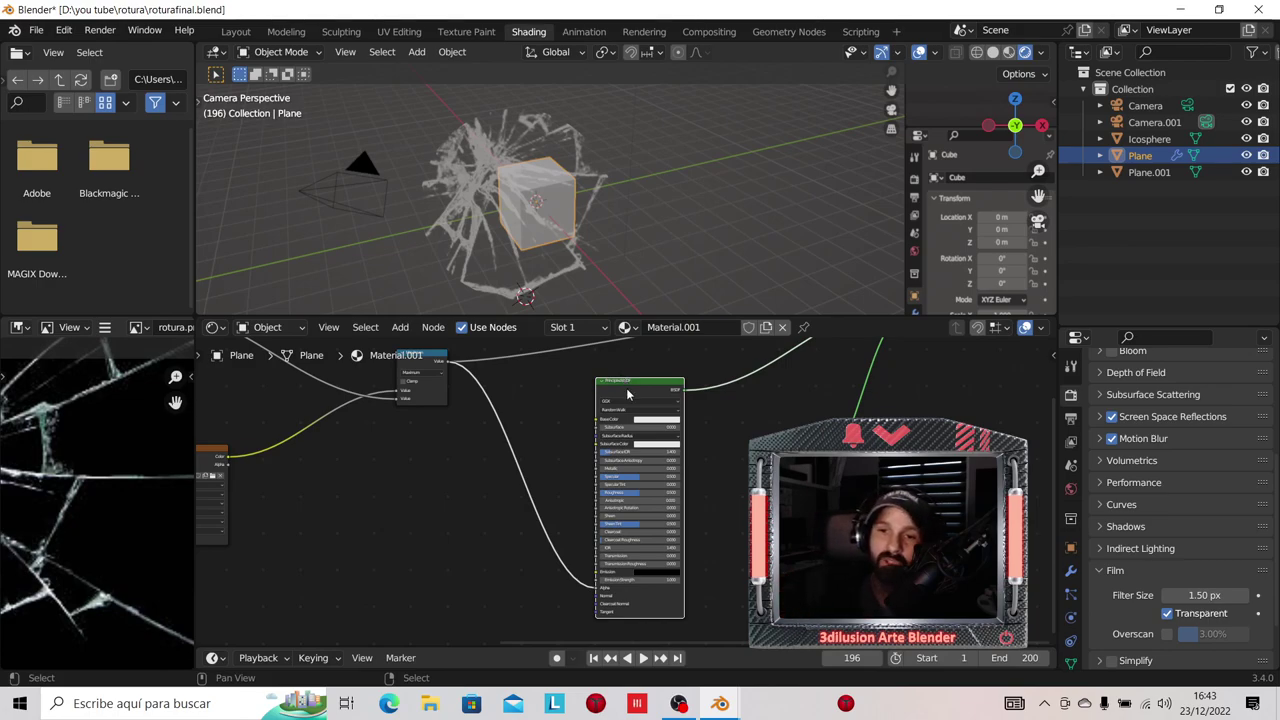
{"action": "left_click_drag", "start_coordinate": [631, 384], "coordinate": [633, 405]}
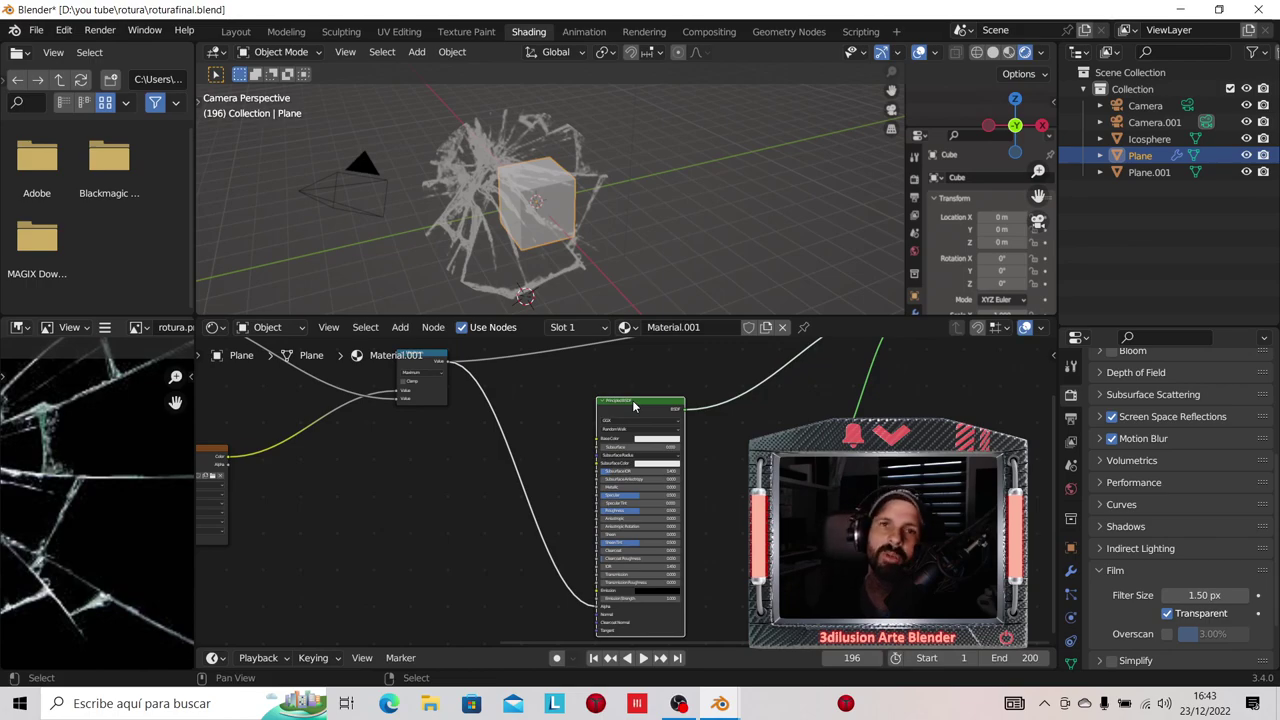
{"action": "scroll", "coordinate": [633, 405], "scroll_direction": "down", "scroll_amount": 3}
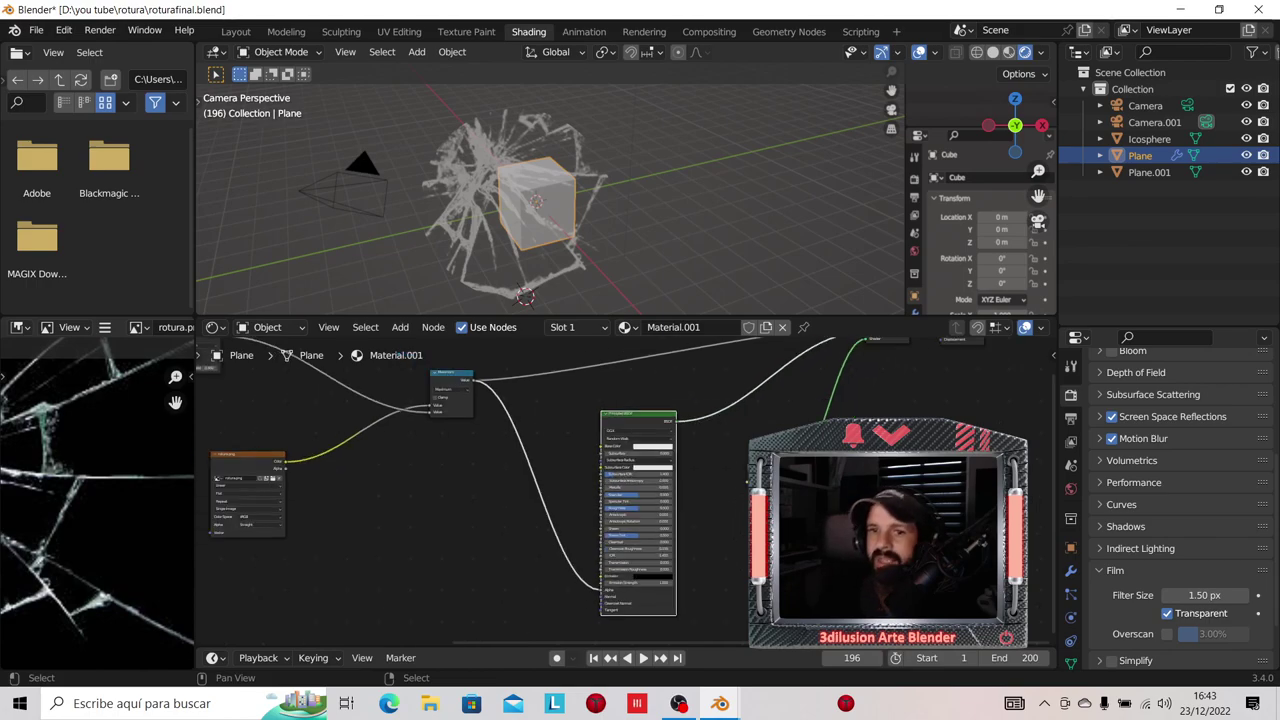
{"action": "middle_click_drag", "start_coordinate": [633, 405], "coordinate": [520, 450]}
{"action": "scroll", "coordinate": [640, 495], "scroll_direction": "up", "scroll_amount": 1}
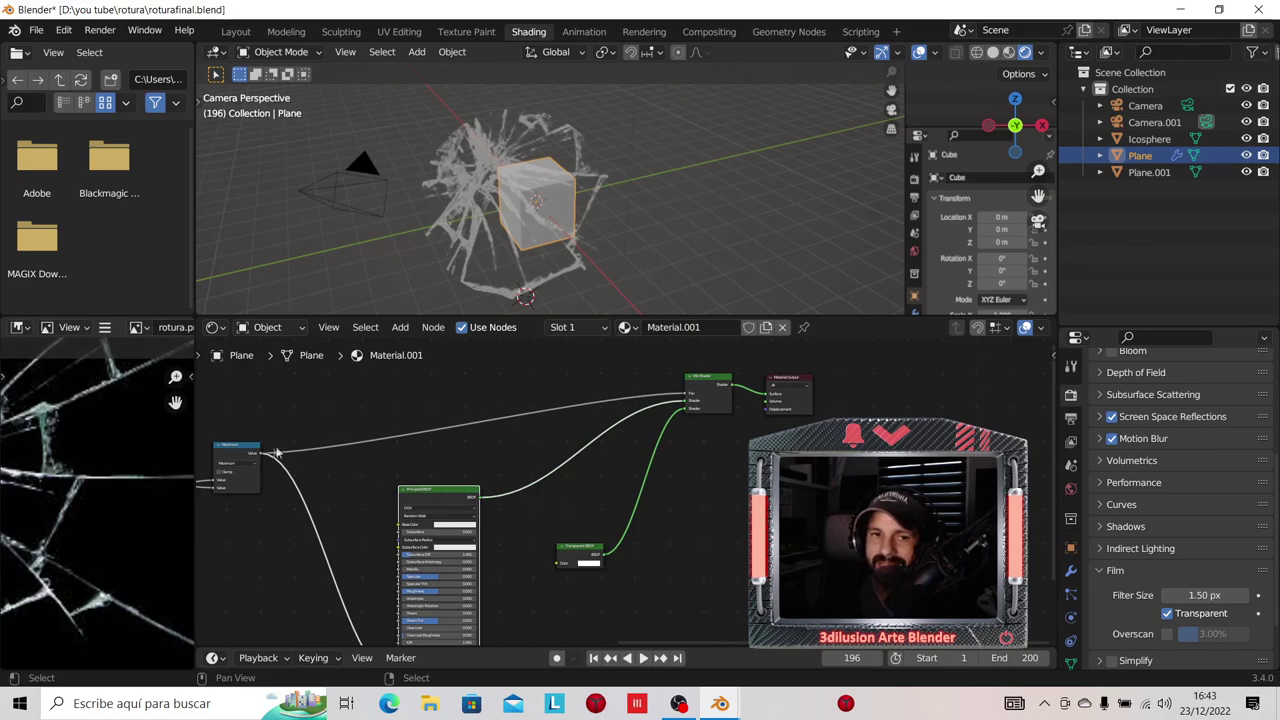
Step: Move the Maximum node up and right beside the shader nodes
{"action": "left_click_drag", "start_coordinate": [242, 455], "coordinate": [263, 445]}
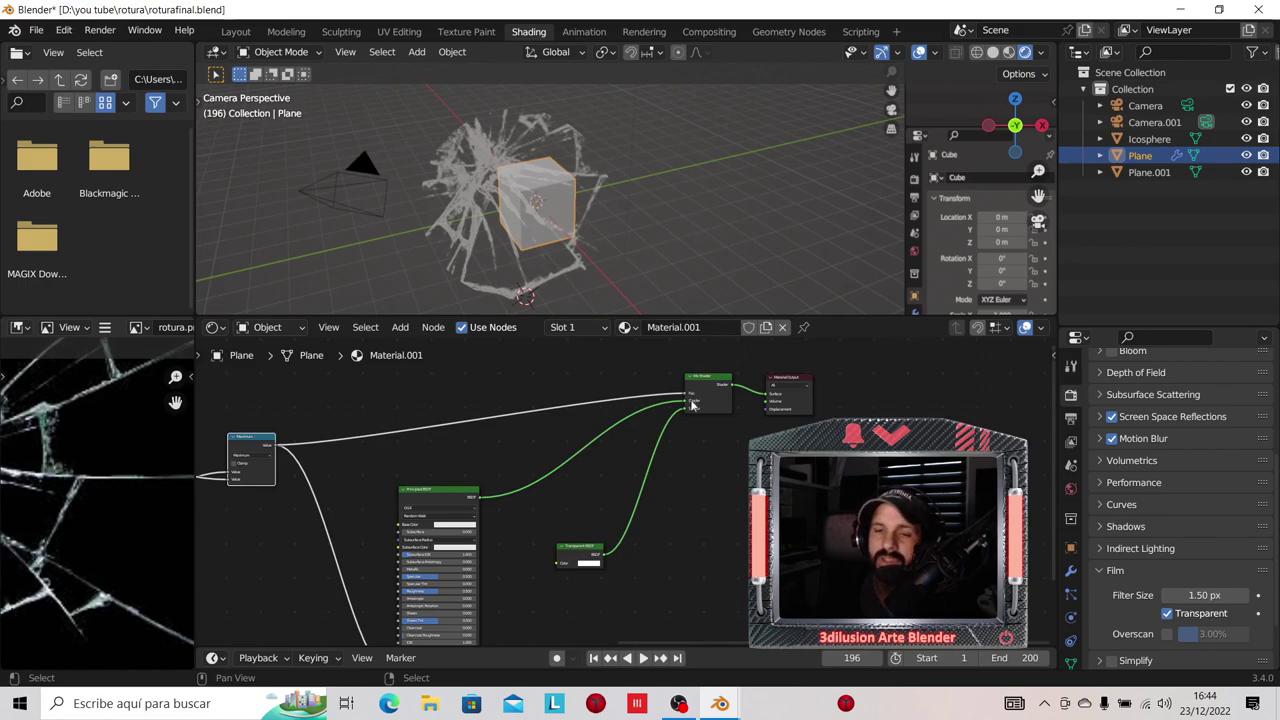
{"action": "scroll", "coordinate": [700, 400], "scroll_direction": "up", "scroll_amount": 1}
{"action": "scroll", "coordinate": [713, 370], "scroll_direction": "up", "scroll_amount": 1}
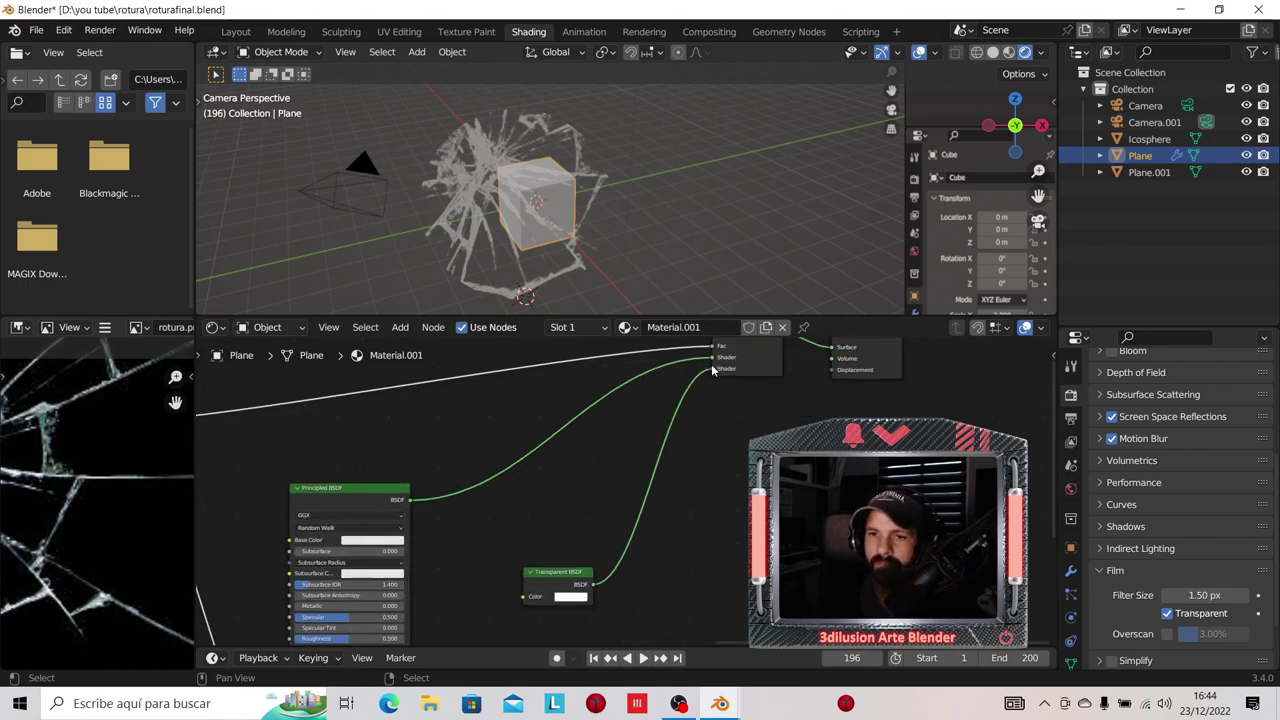
{"action": "middle_click_drag", "start_coordinate": [713, 370], "coordinate": [705, 453]}
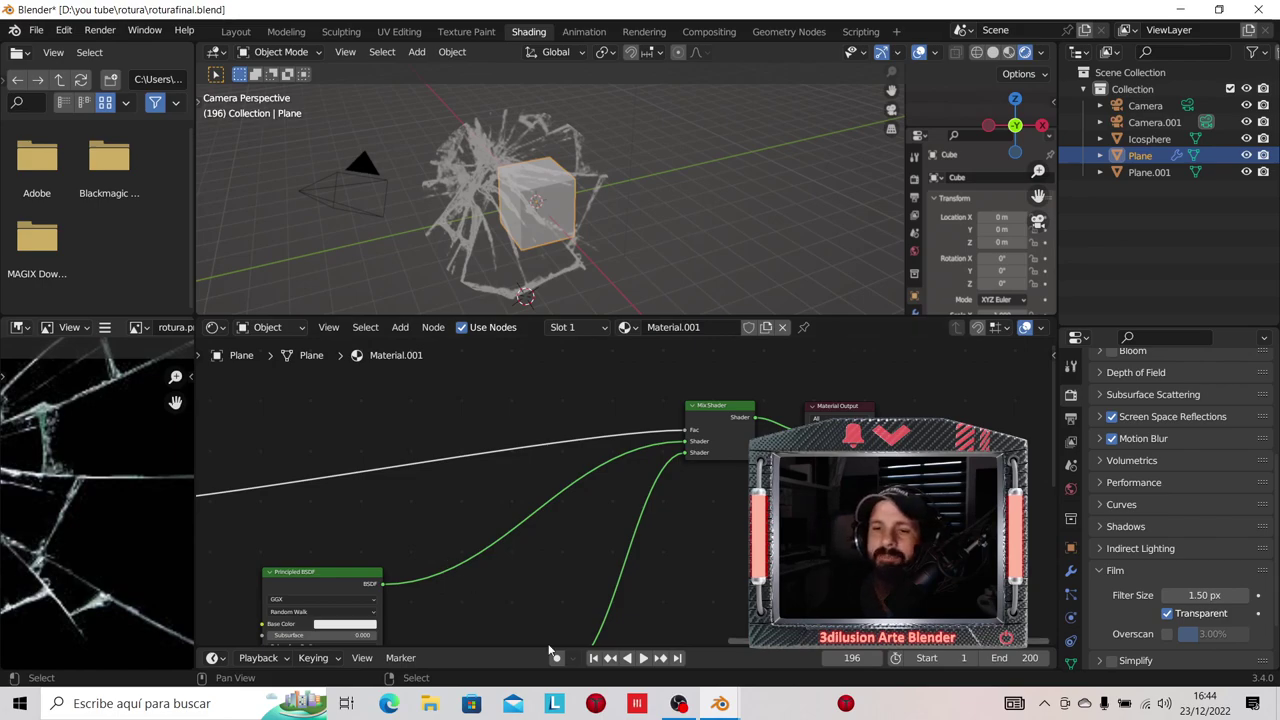
{"action": "scroll", "coordinate": [600, 500], "scroll_direction": "down", "scroll_amount": 2}
{"action": "scroll", "coordinate": [700, 470], "scroll_direction": "down", "scroll_amount": 1, "text": "shift"}
{"action": "scroll", "coordinate": [734, 461], "scroll_direction": "down", "scroll_amount": 1, "text": "shift"}
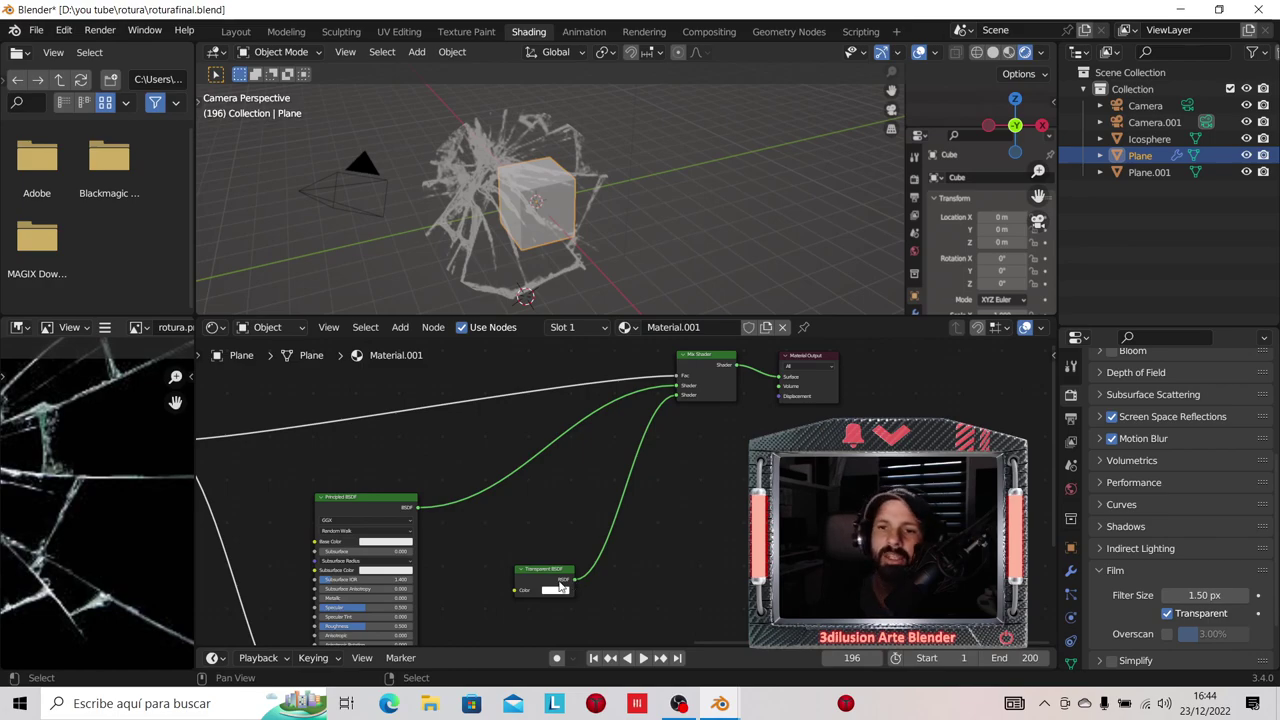
{"action": "scroll", "coordinate": [560, 588], "scroll_direction": "down", "scroll_amount": 1}
{"action": "middle_click_drag", "start_coordinate": [560, 588], "coordinate": [690, 558]}
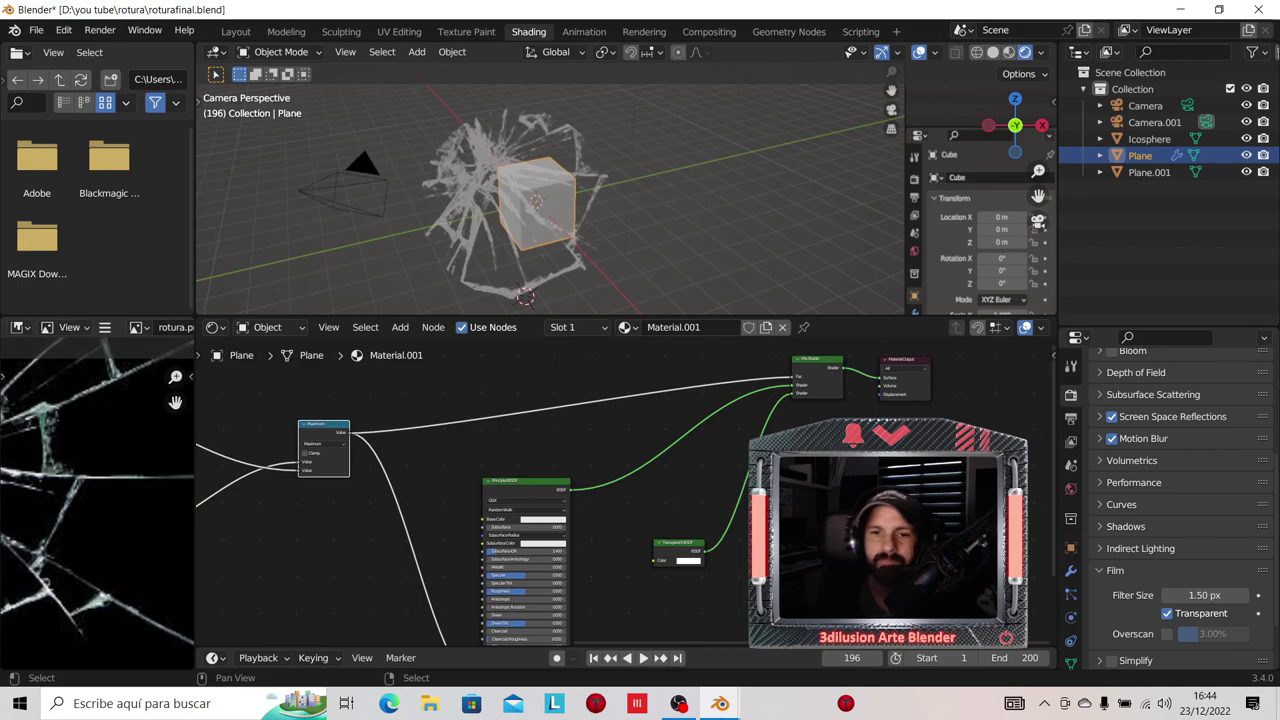
Step: Recentre on the Mix Shader and Material Output and select the Transparent BSDF node
{"action": "scroll", "coordinate": [622, 491], "scroll_direction": "up", "scroll_amount": 2}
{"action": "mouse_move", "coordinate": [620, 490]}
{"action": "middle_mouse_down"}
{"action": "mouse_move", "coordinate": [554, 491]}
{"action": "mouse_move", "coordinate": [508, 539]}
{"action": "middle_mouse_up"}
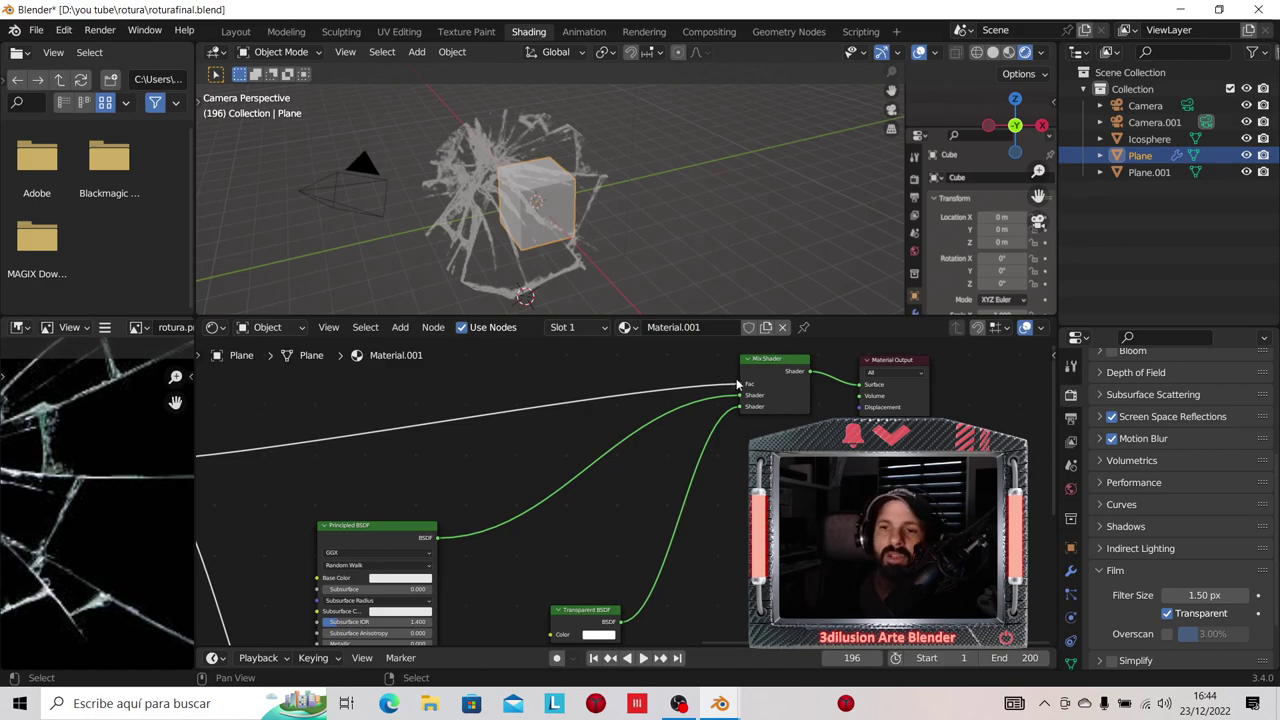
{"action": "scroll", "coordinate": [454, 487], "scroll_direction": "down", "scroll_amount": 2}
{"action": "middle_click_drag", "start_coordinate": [452, 481], "coordinate": [510, 476]}
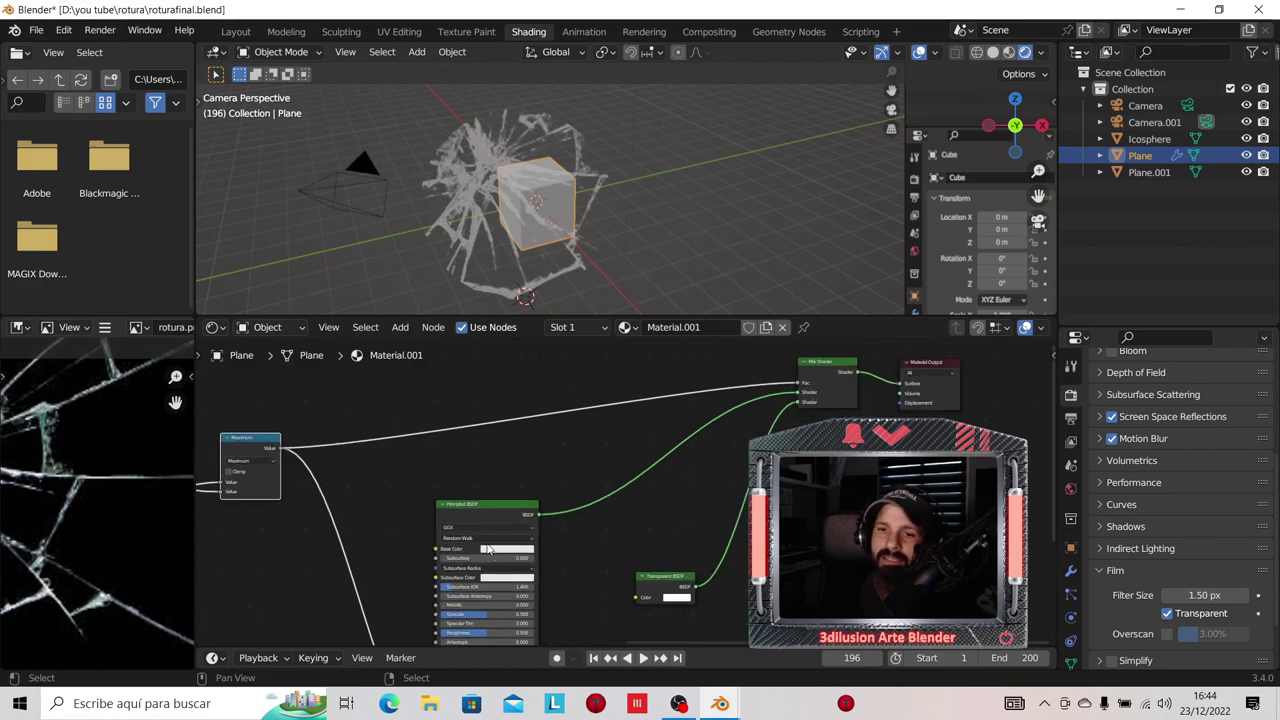
{"action": "middle_click_drag", "start_coordinate": [597, 537], "coordinate": [600, 500]}
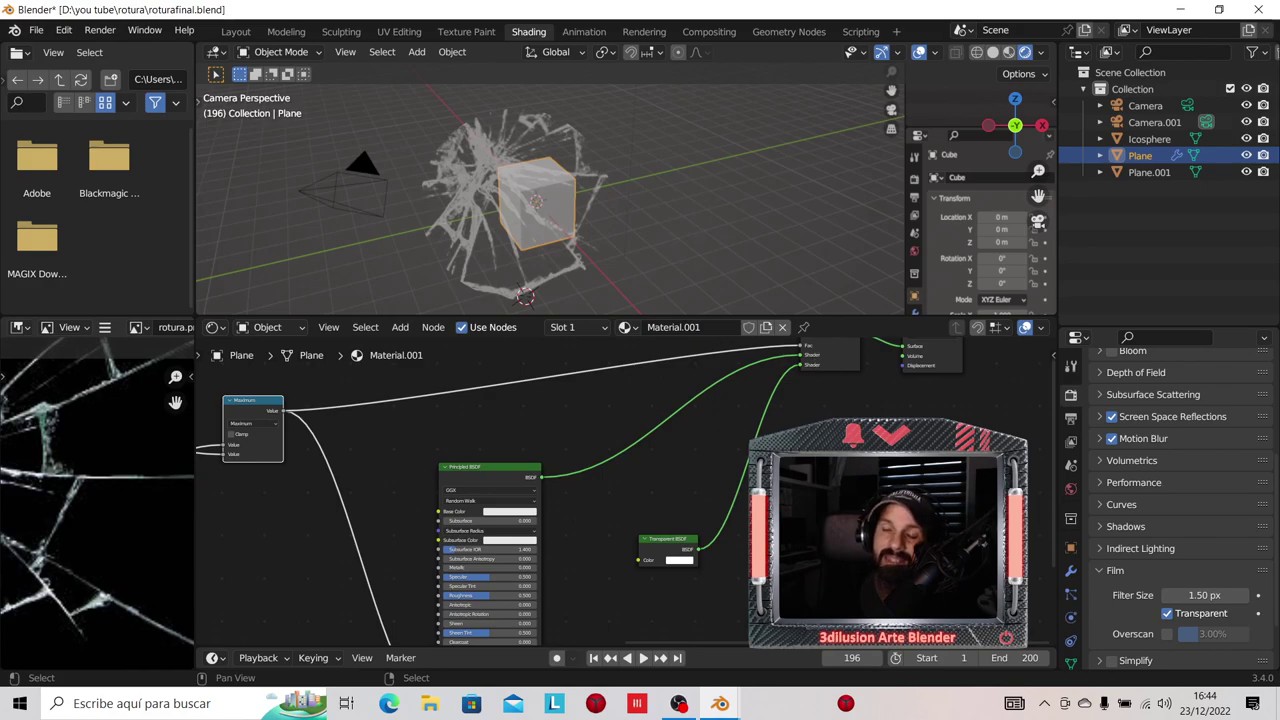
{"action": "left_click", "coordinate": [663, 541]}
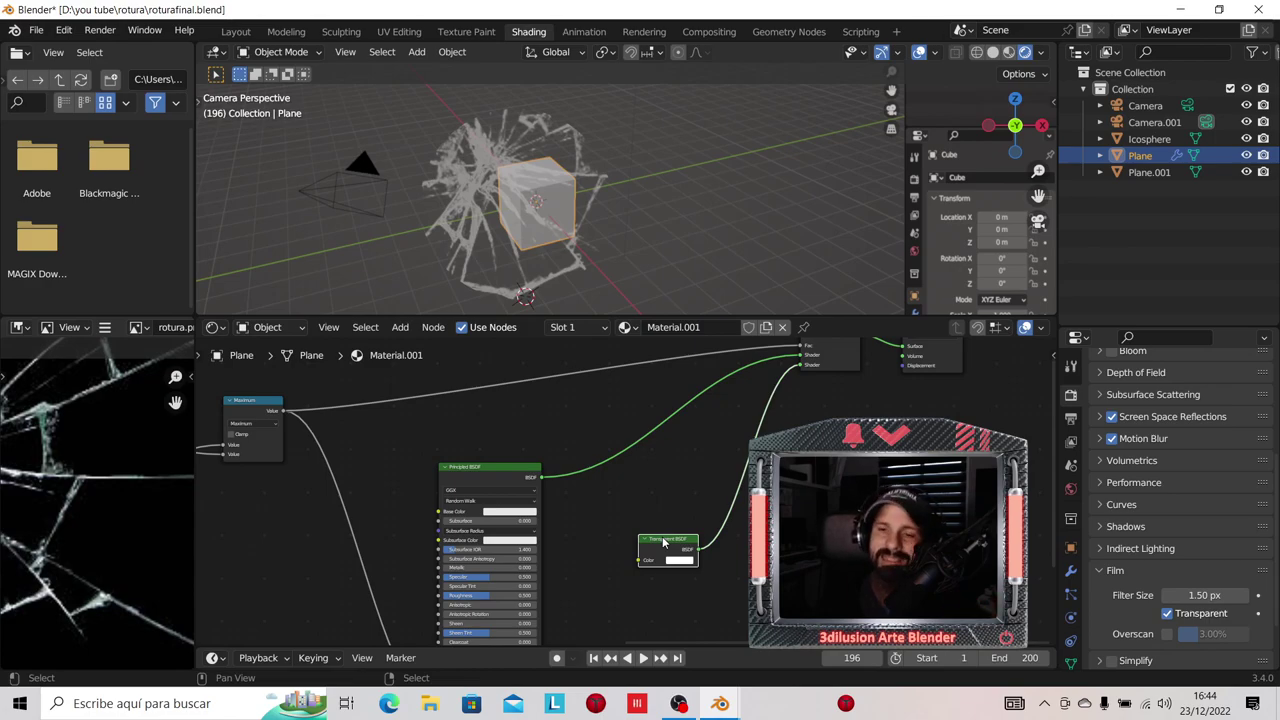
{"action": "scroll", "coordinate": [620, 495], "scroll_direction": "down", "scroll_amount": 1}
{"action": "scroll", "coordinate": [620, 495], "scroll_direction": "down", "scroll_amount": 1}
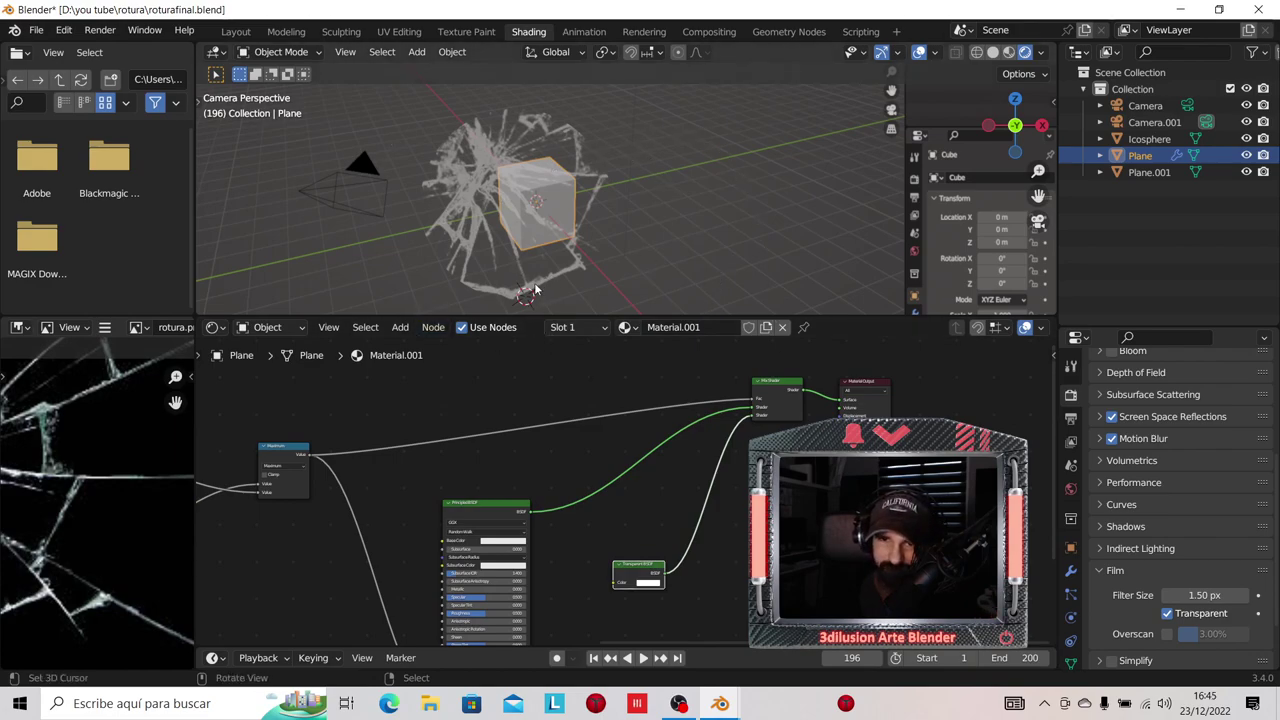
{"action": "scroll", "coordinate": [648, 235], "scroll_direction": "down", "scroll_amount": 3}
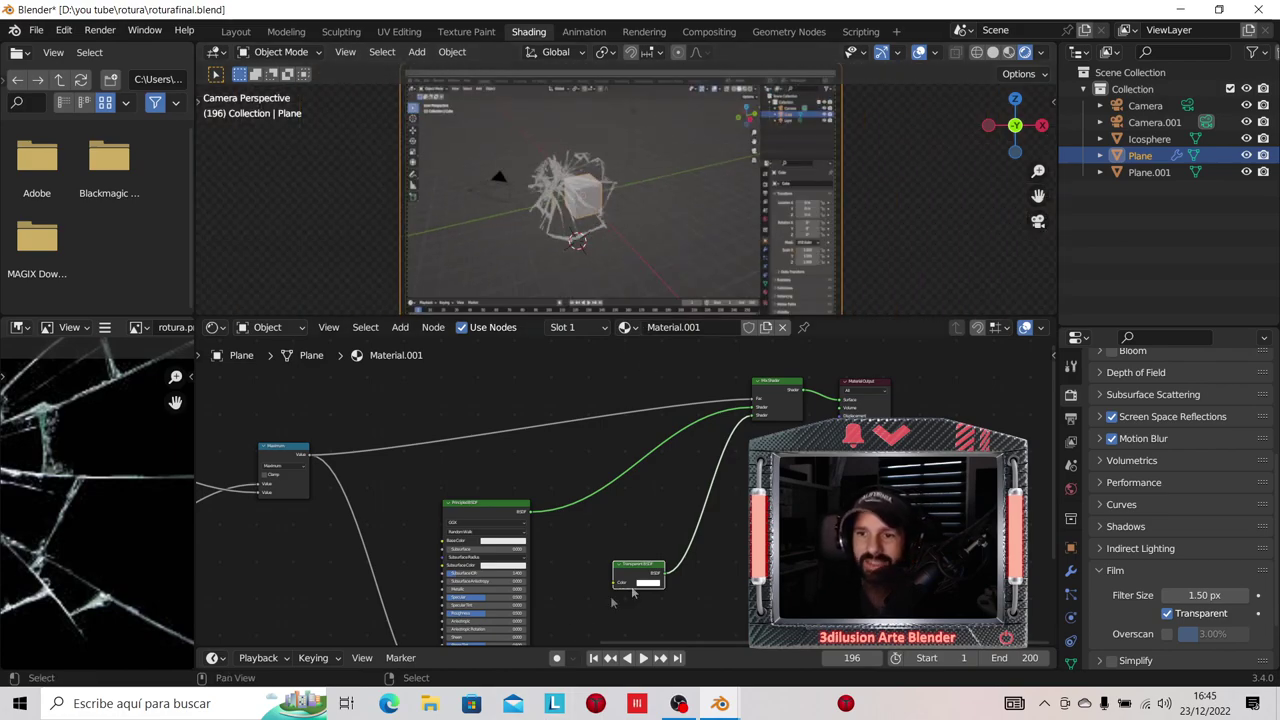
{"action": "scroll", "coordinate": [717, 555], "scroll_direction": "down", "scroll_amount": 4}
{"action": "scroll", "coordinate": [1180, 500], "scroll_direction": "down", "scroll_amount": 2}
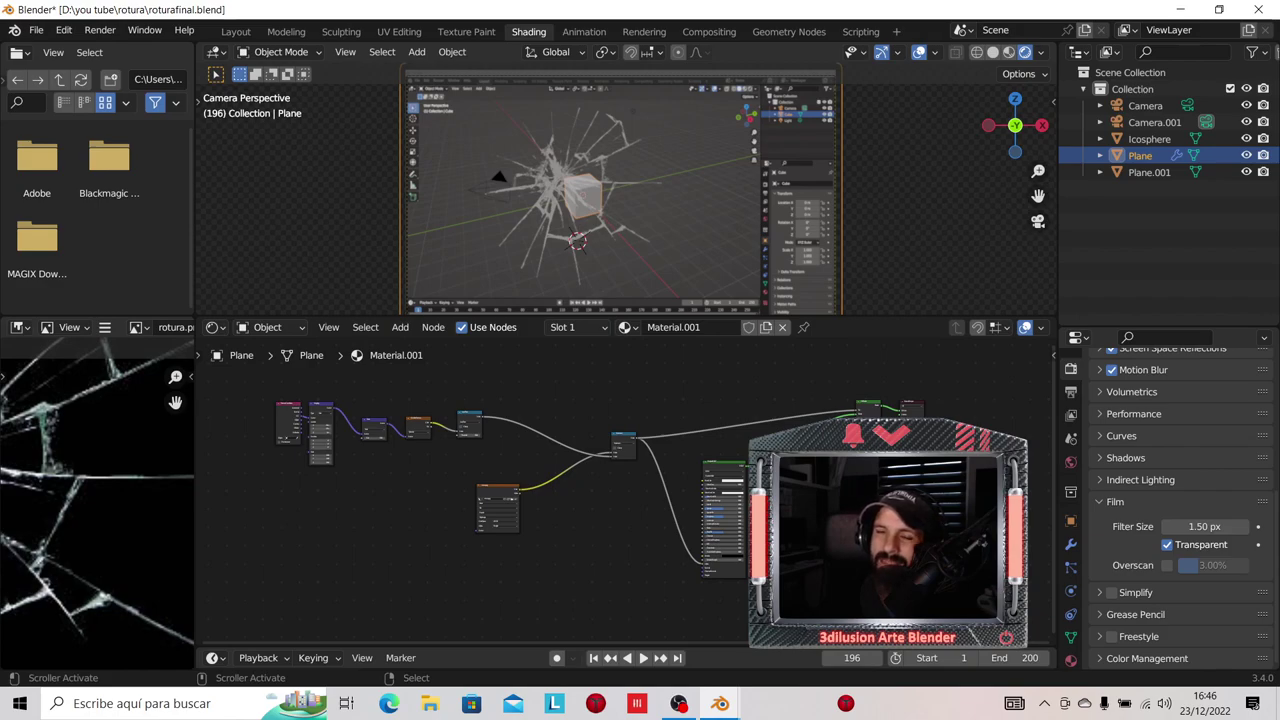
{"action": "scroll", "coordinate": [1180, 497], "scroll_direction": "up", "scroll_amount": 2}
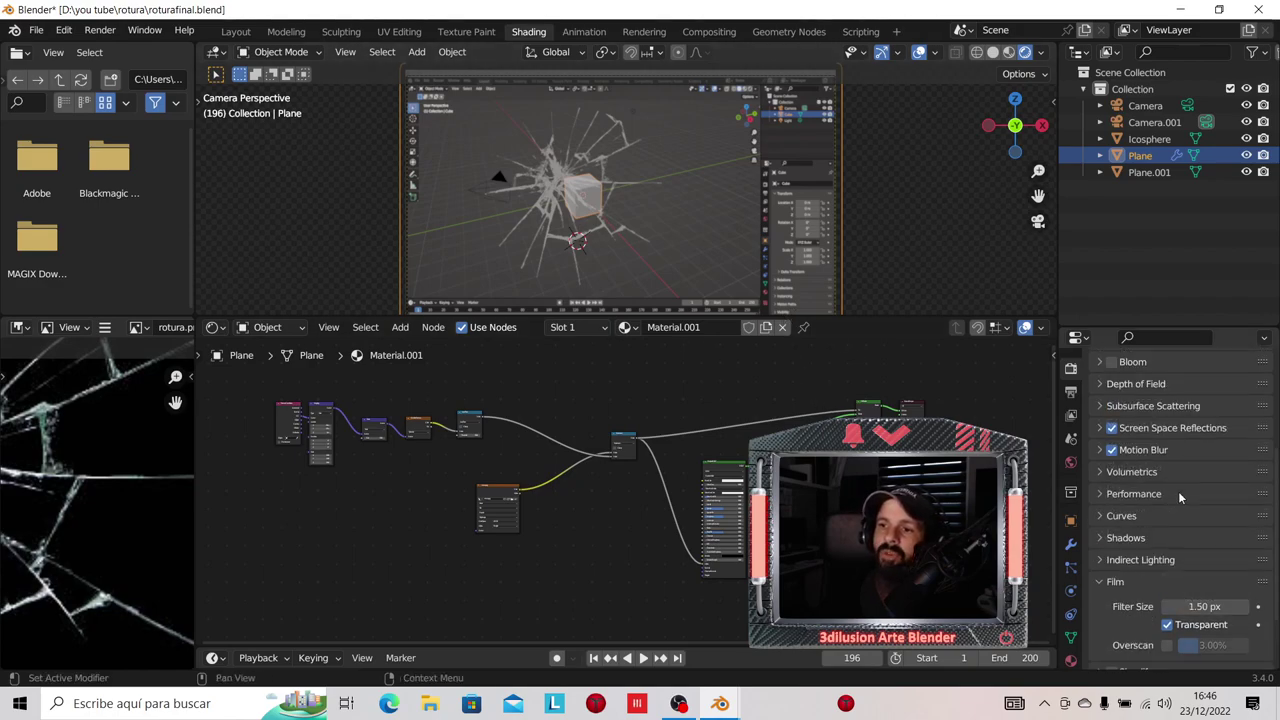
{"action": "scroll", "coordinate": [1180, 497], "scroll_direction": "up", "scroll_amount": 4}
{"action": "scroll", "coordinate": [1120, 440], "scroll_direction": "down", "scroll_amount": 2}
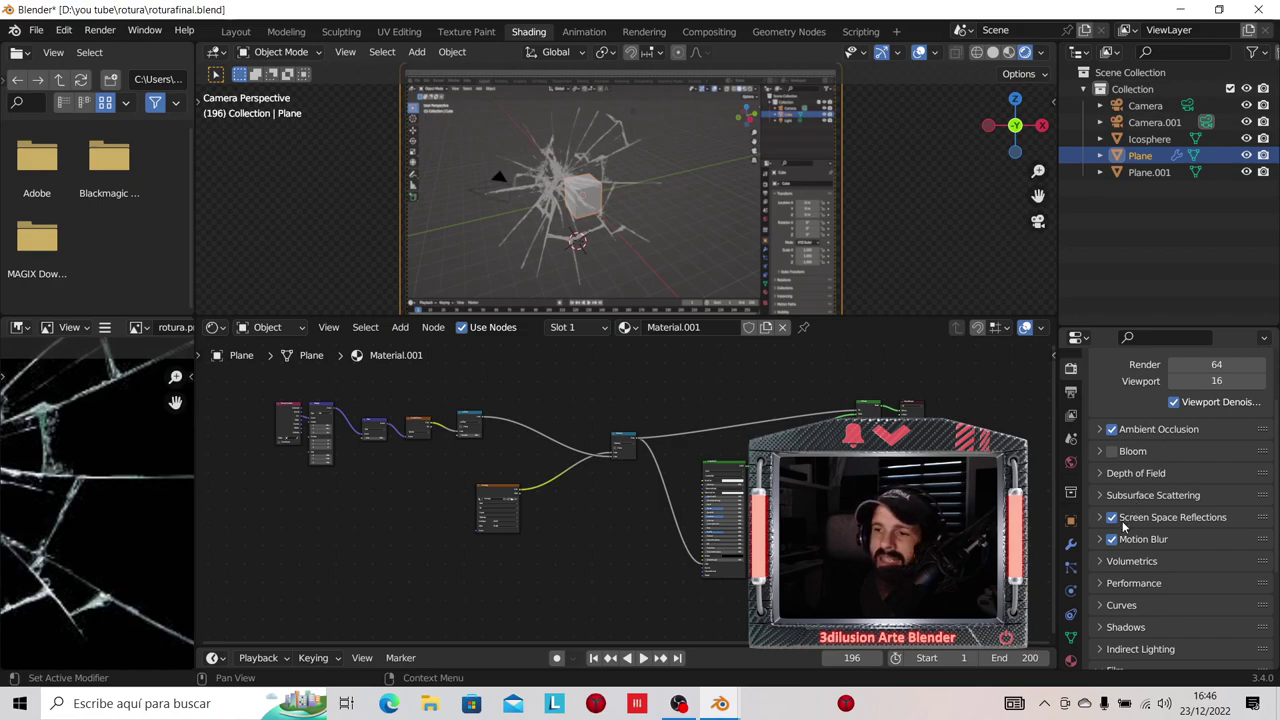
{"action": "scroll", "coordinate": [1192, 533], "scroll_direction": "down", "scroll_amount": 2}
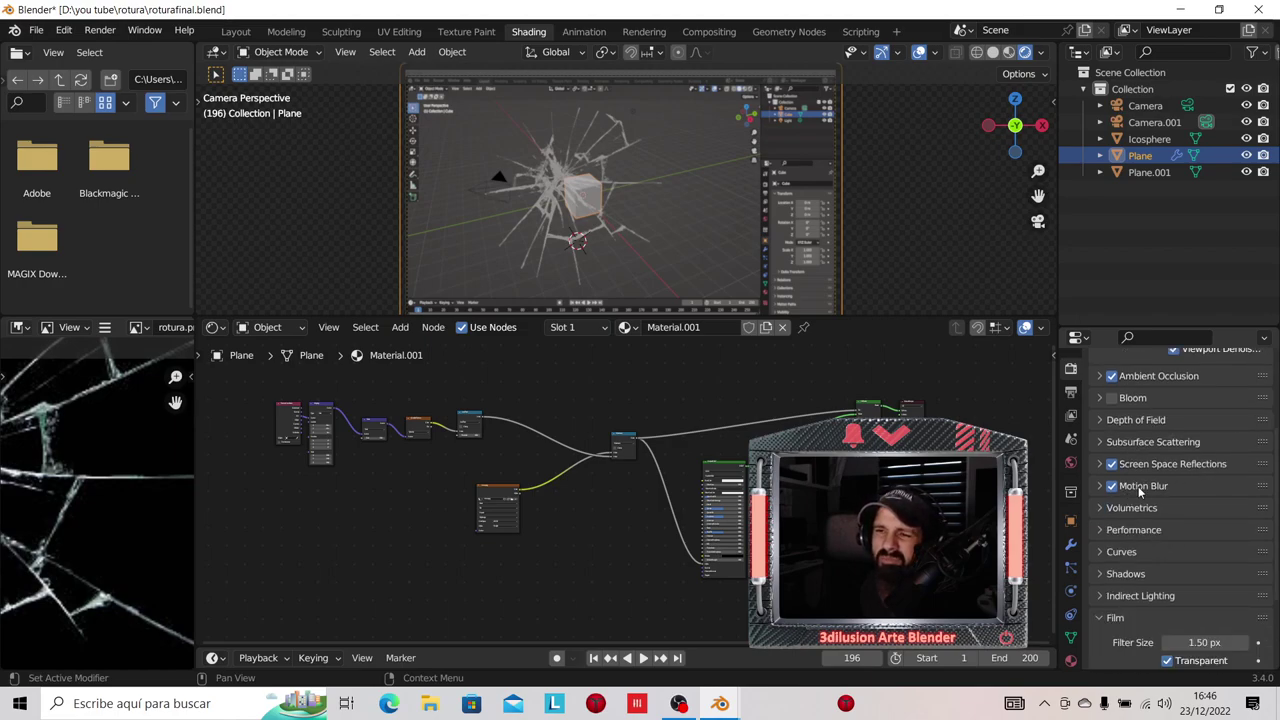
{"action": "scroll", "coordinate": [1139, 491], "scroll_direction": "down", "scroll_amount": 3}
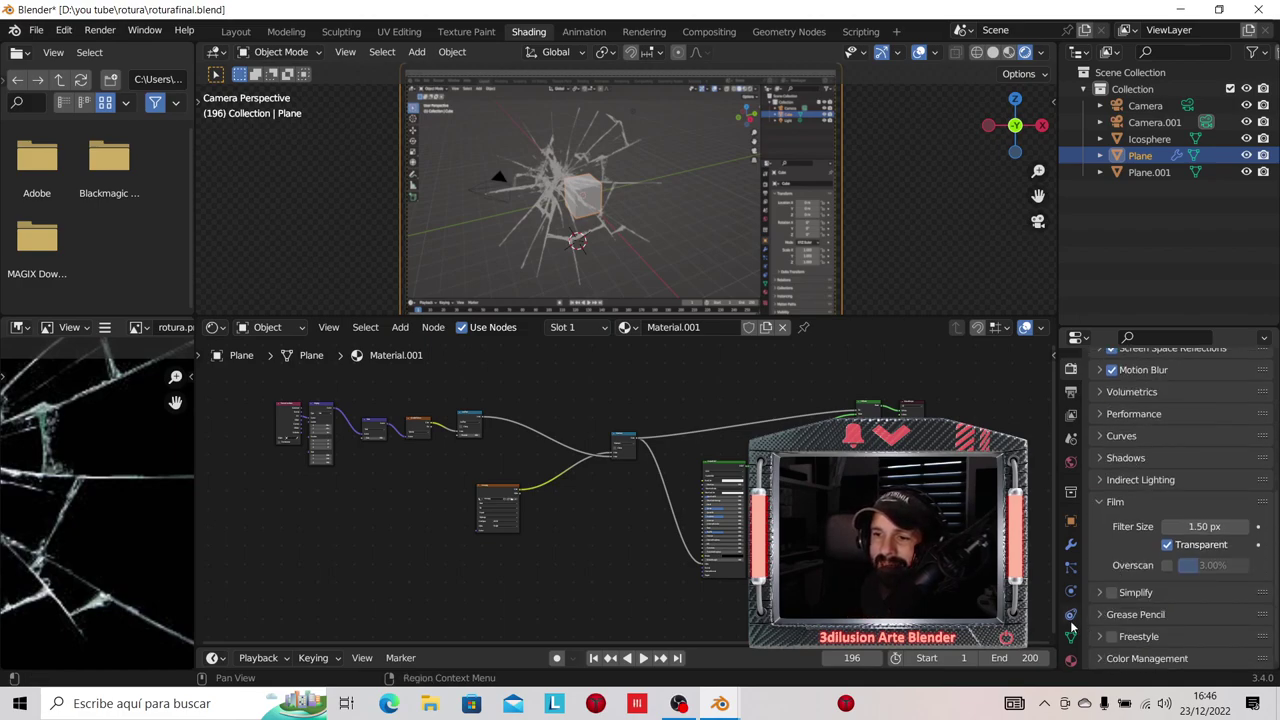
Step: Show the material Settings to check Blend Mode Alpha Blend and Shadow Mode Alpha Hashed
{"action": "left_click", "coordinate": [1070, 660]}
{"action": "scroll", "coordinate": [1123, 573], "scroll_direction": "down", "scroll_amount": 1}
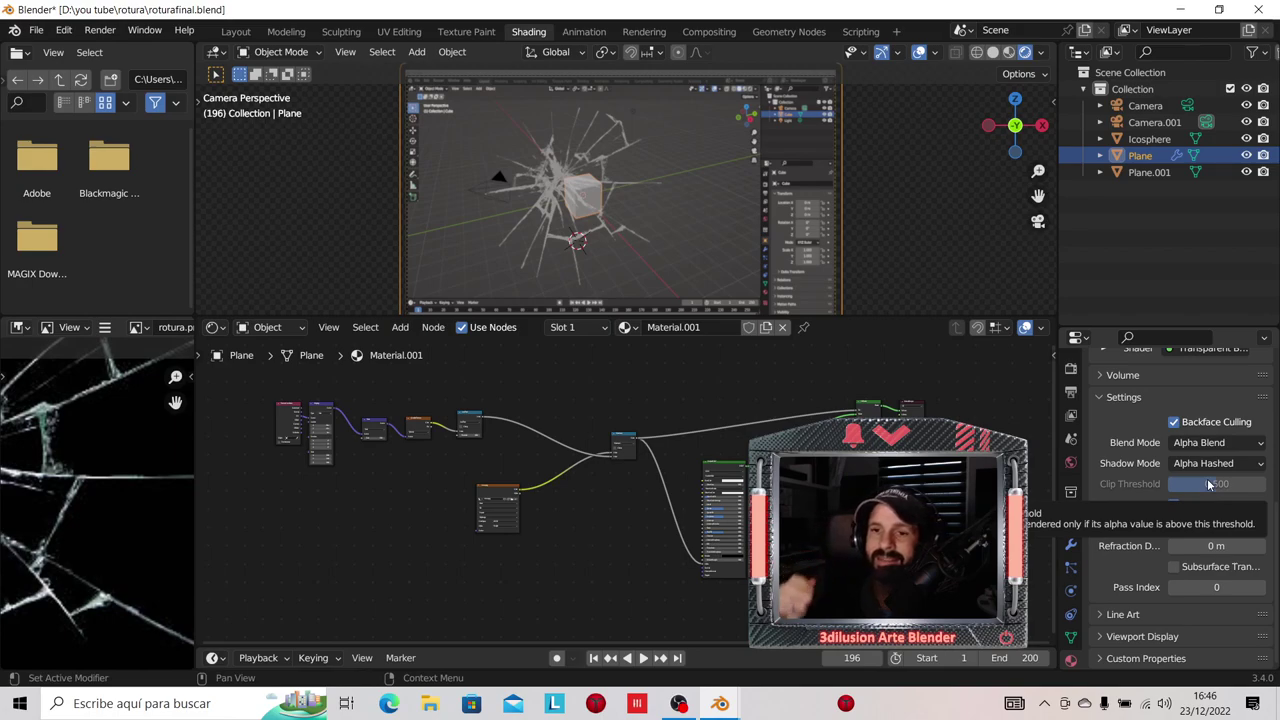
{"action": "scroll", "coordinate": [580, 495], "scroll_direction": "up", "scroll_amount": 1}
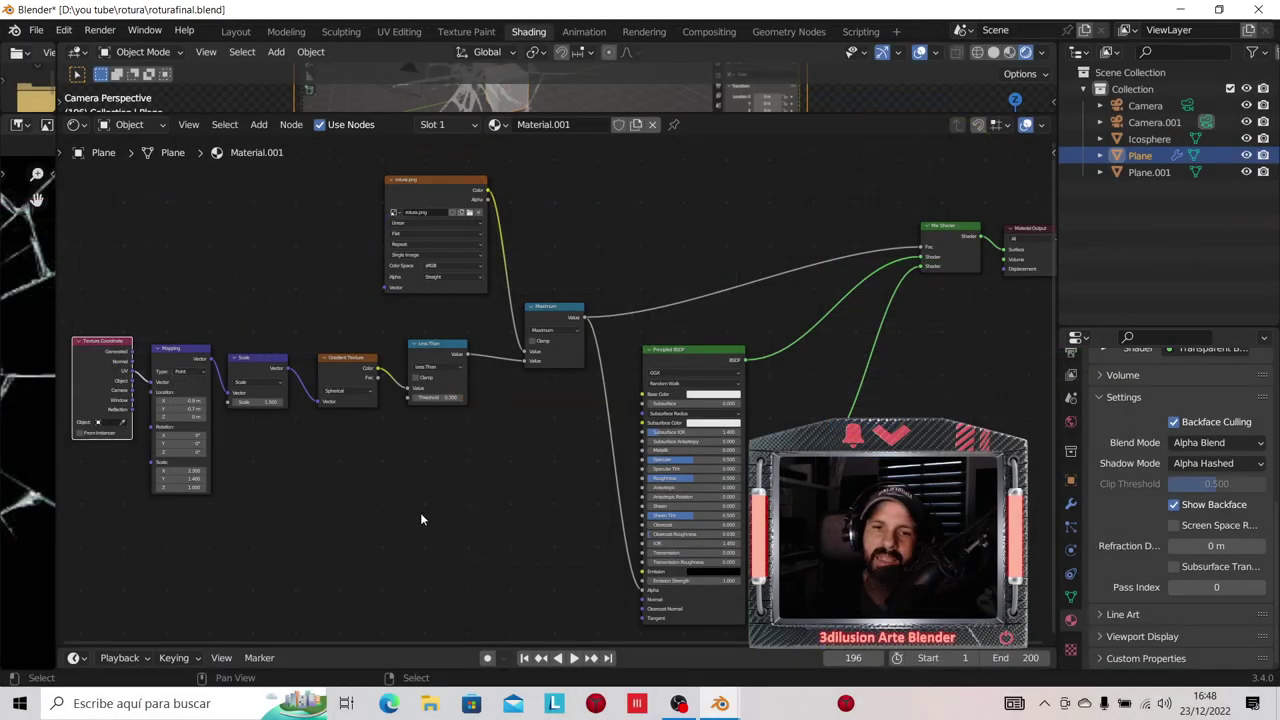
Step: Raise the gradient Vector Math Scale value to 3.200 and enlarge the timeline area
{"action": "scroll", "coordinate": [420, 518], "scroll_direction": "up", "scroll_amount": 2}
{"action": "scroll", "coordinate": [420, 518], "scroll_direction": "up", "scroll_amount": 2}
{"action": "scroll", "coordinate": [423, 500], "scroll_direction": "up", "scroll_amount": 2}
{"action": "middle_click_drag", "start_coordinate": [423, 477], "coordinate": [463, 447]}
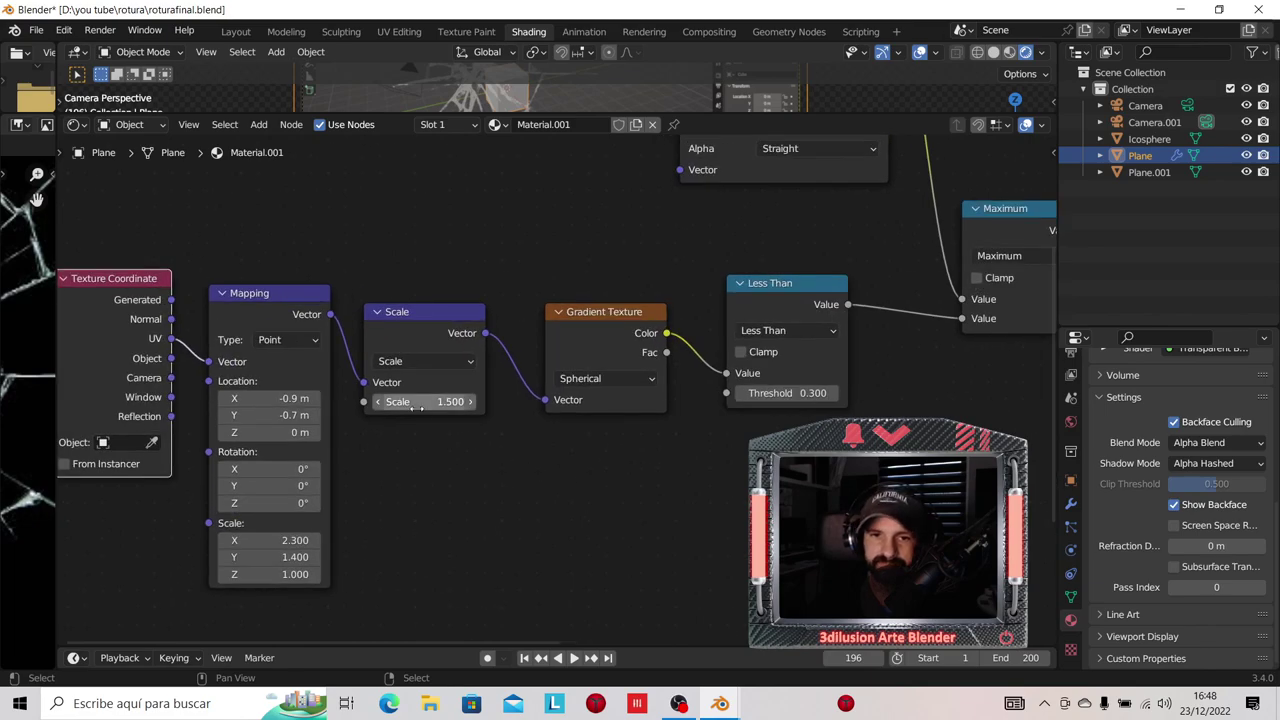
{"action": "left_click", "coordinate": [378, 401]}
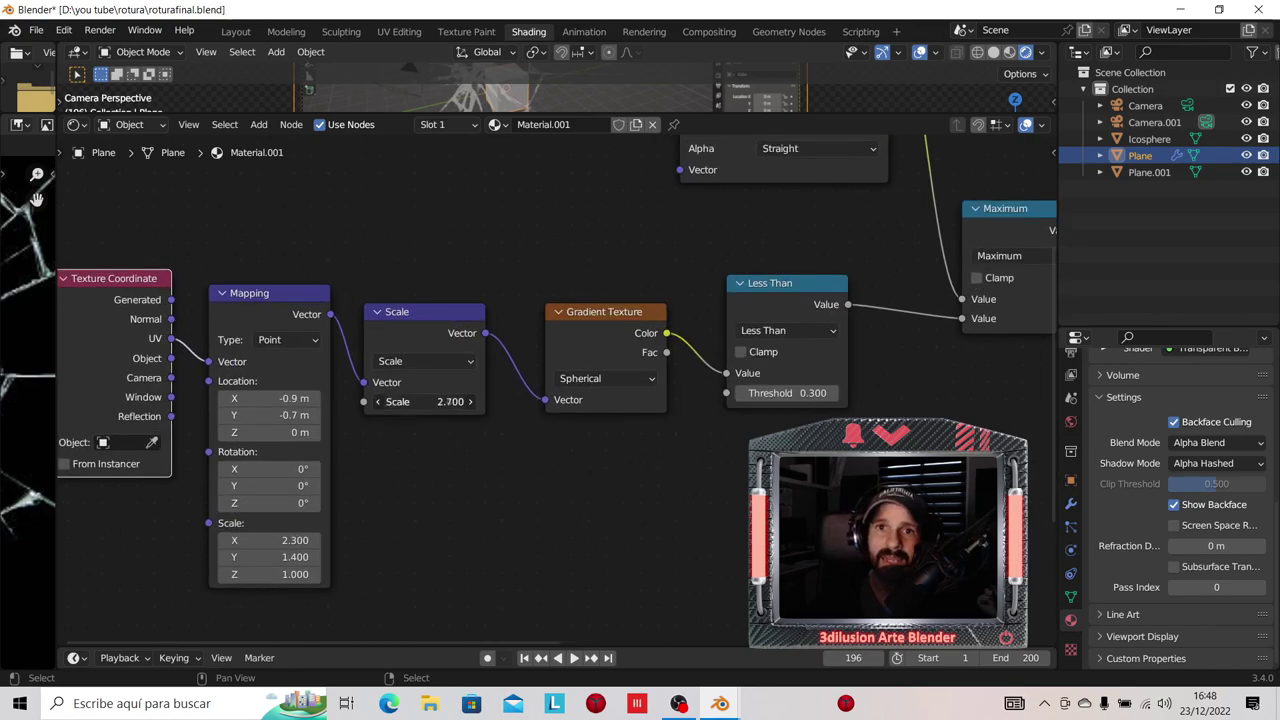
{"action": "left_click_drag", "start_coordinate": [420, 401], "coordinate": [470, 401]}
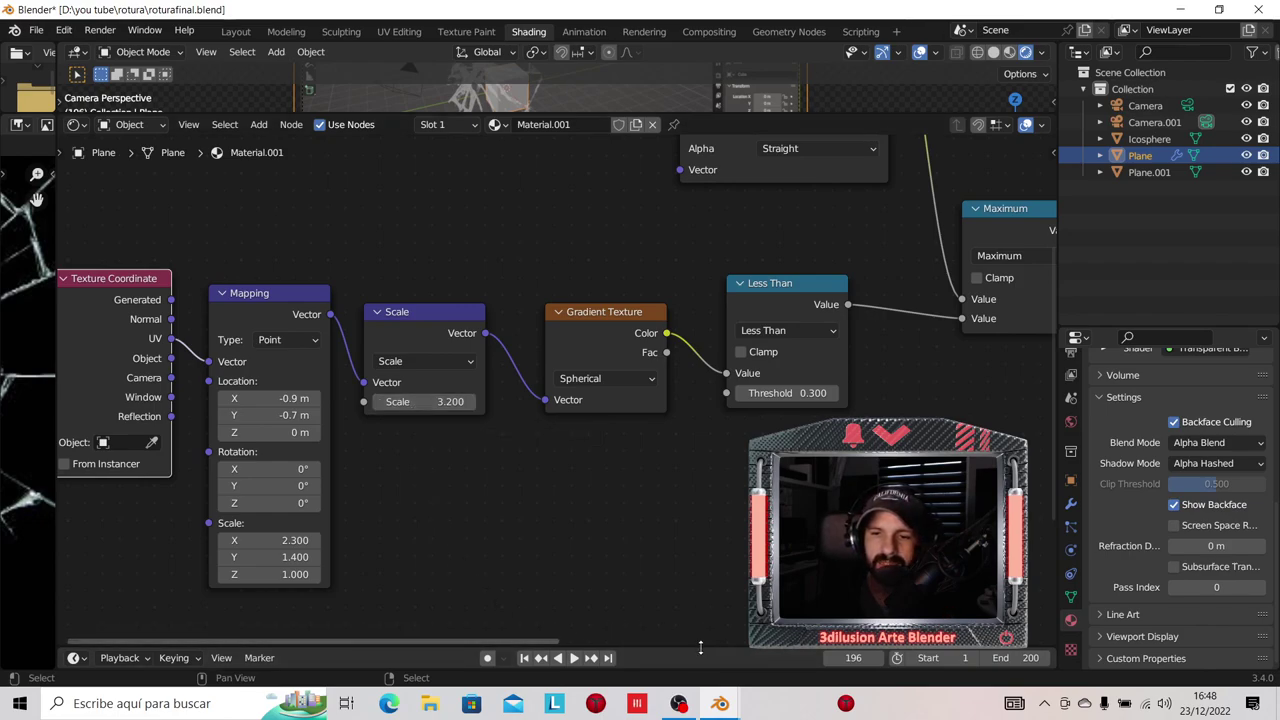
{"action": "left_click_drag", "start_coordinate": [700, 648], "coordinate": [714, 495]}
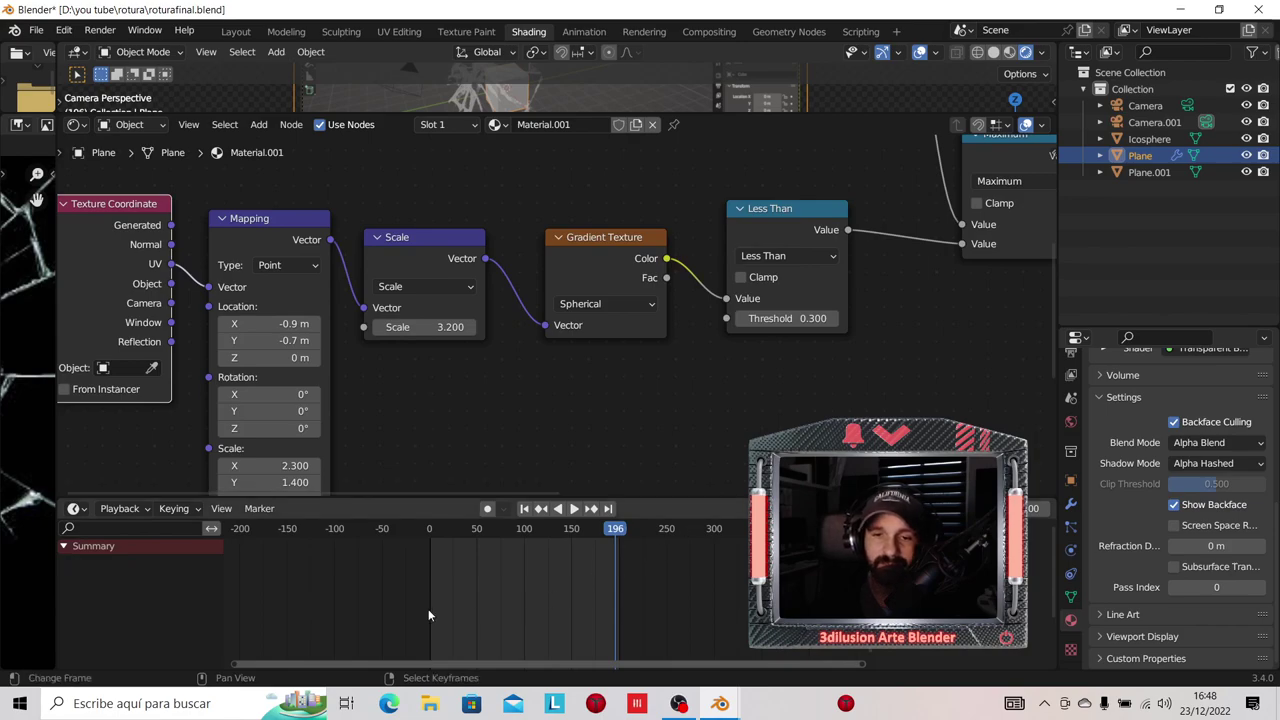
Step: At frame 0, set the Scale node's value to 78.4 and insert a keyframe
{"action": "left_click", "coordinate": [428, 609]}
{"action": "right_click", "coordinate": [430, 327]}
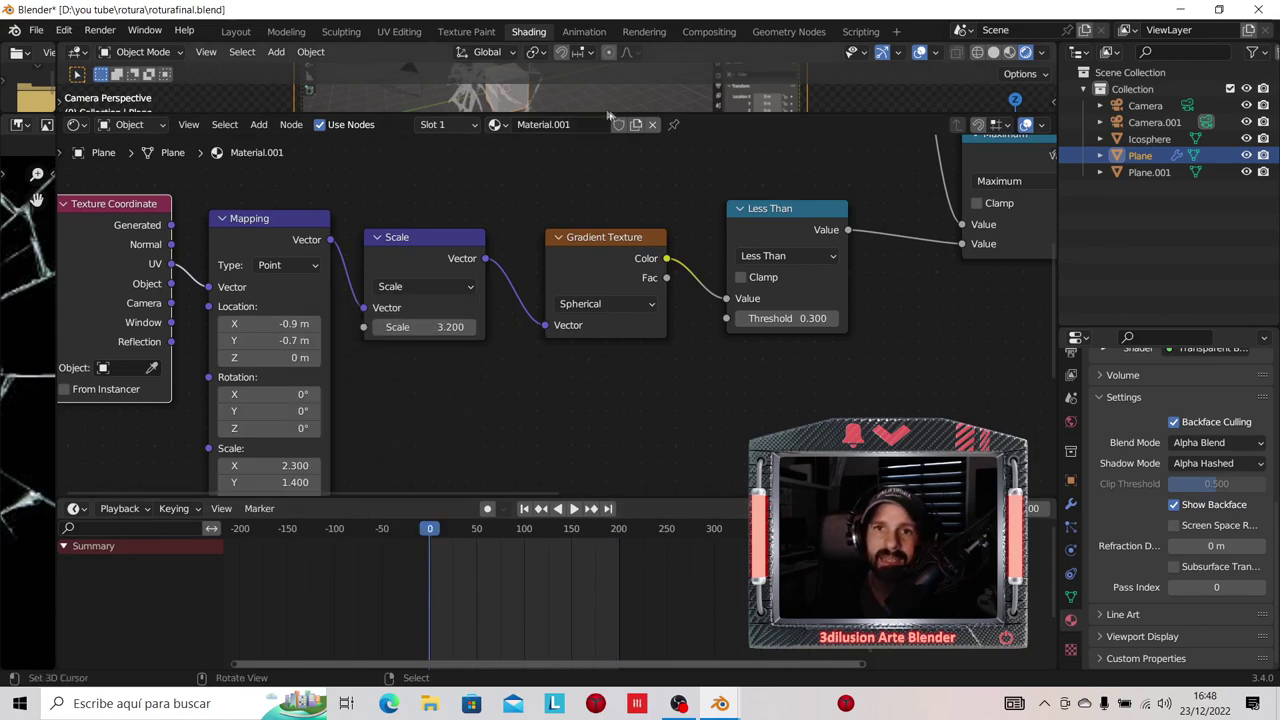
{"action": "left_click_drag", "start_coordinate": [629, 113], "coordinate": [629, 190]}
{"action": "mouse_move", "coordinate": [440, 365]}
{"action": "left_mouse_down"}
{"action": "mouse_move", "coordinate": [400, 365]}
{"action": "mouse_move", "coordinate": [470, 365]}
{"action": "left_mouse_up"}
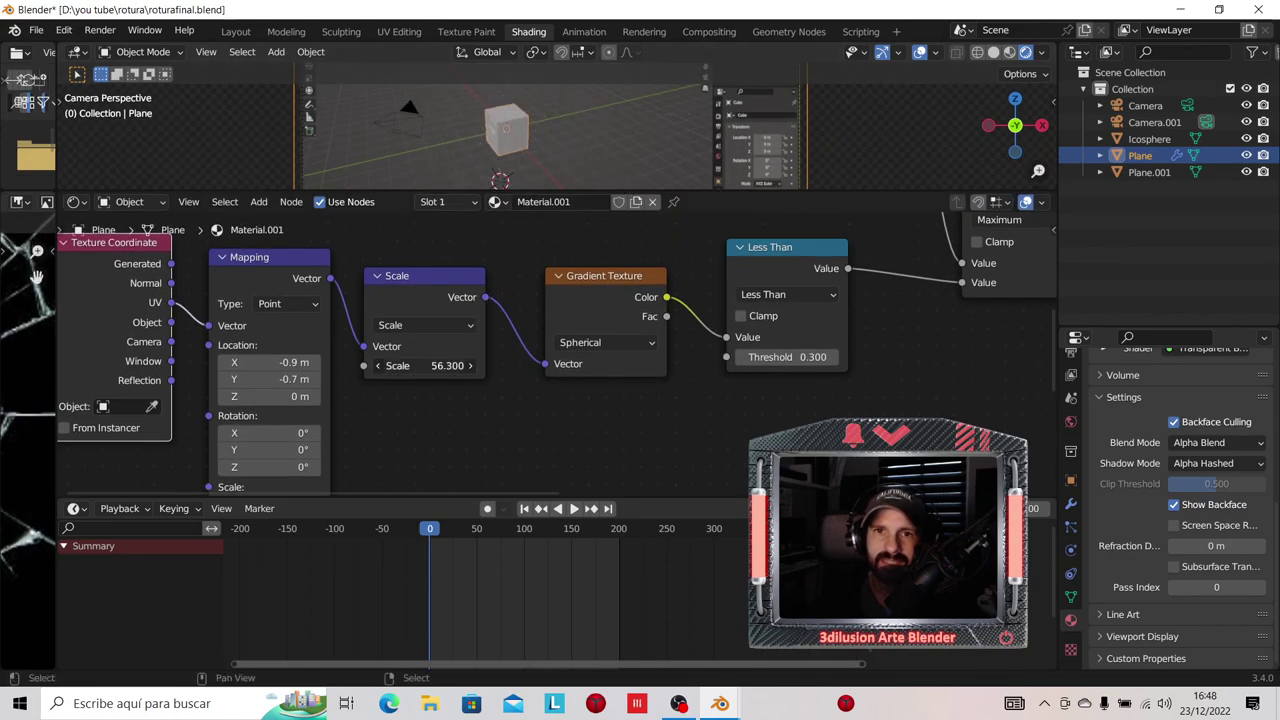
{"action": "right_click", "coordinate": [441, 369]}
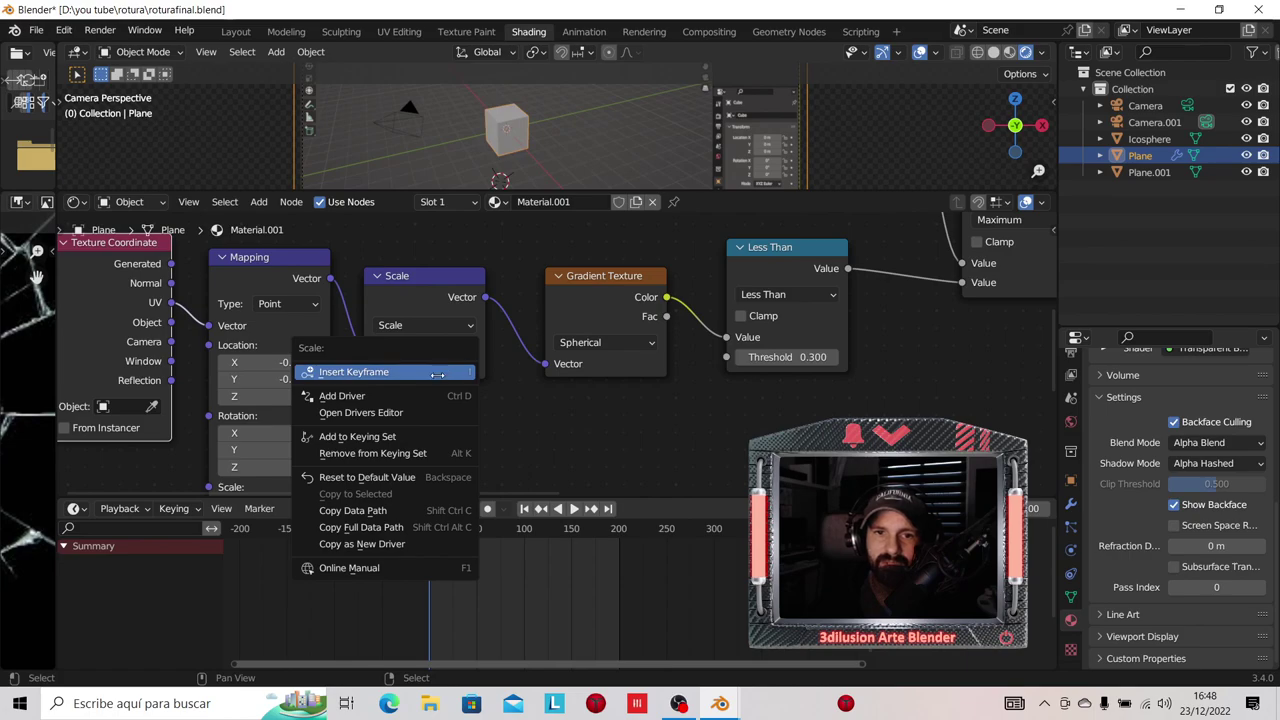
{"action": "left_click", "coordinate": [348, 372]}
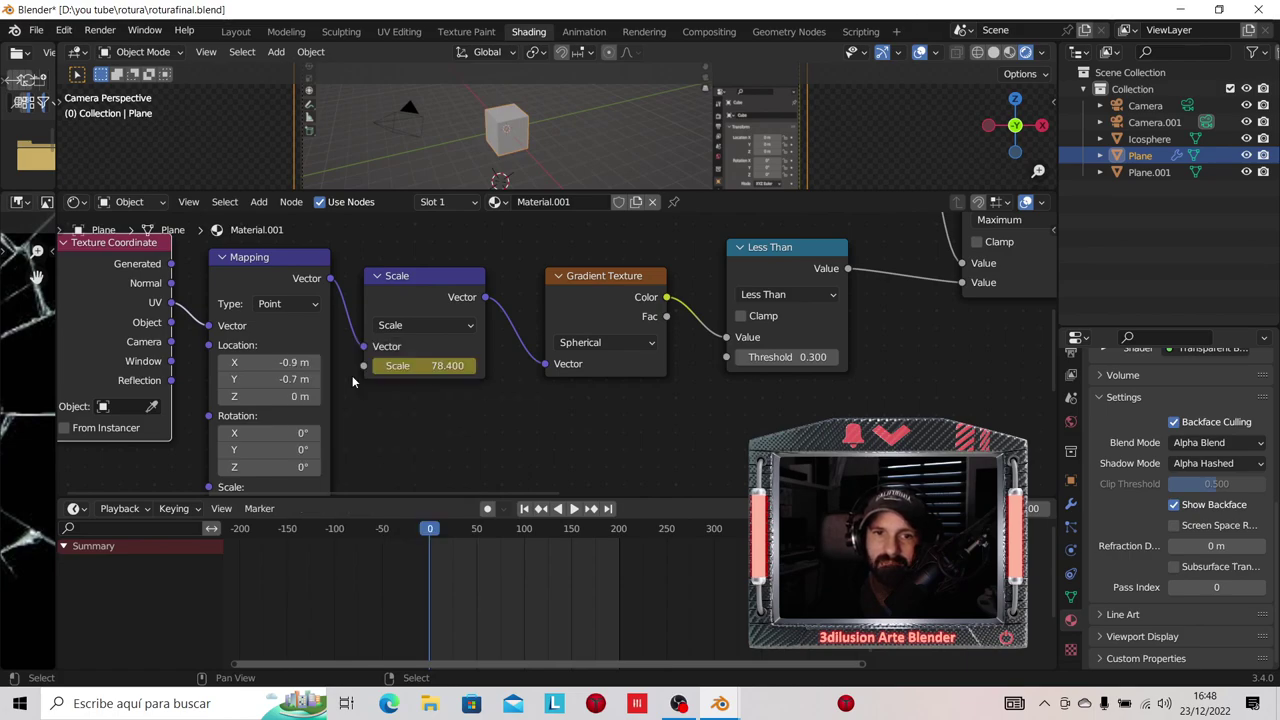
Step: At frame 56, set the Scale value to -2.3 and insert a keyframe
{"action": "left_click_drag", "start_coordinate": [430, 528], "coordinate": [483, 533]}
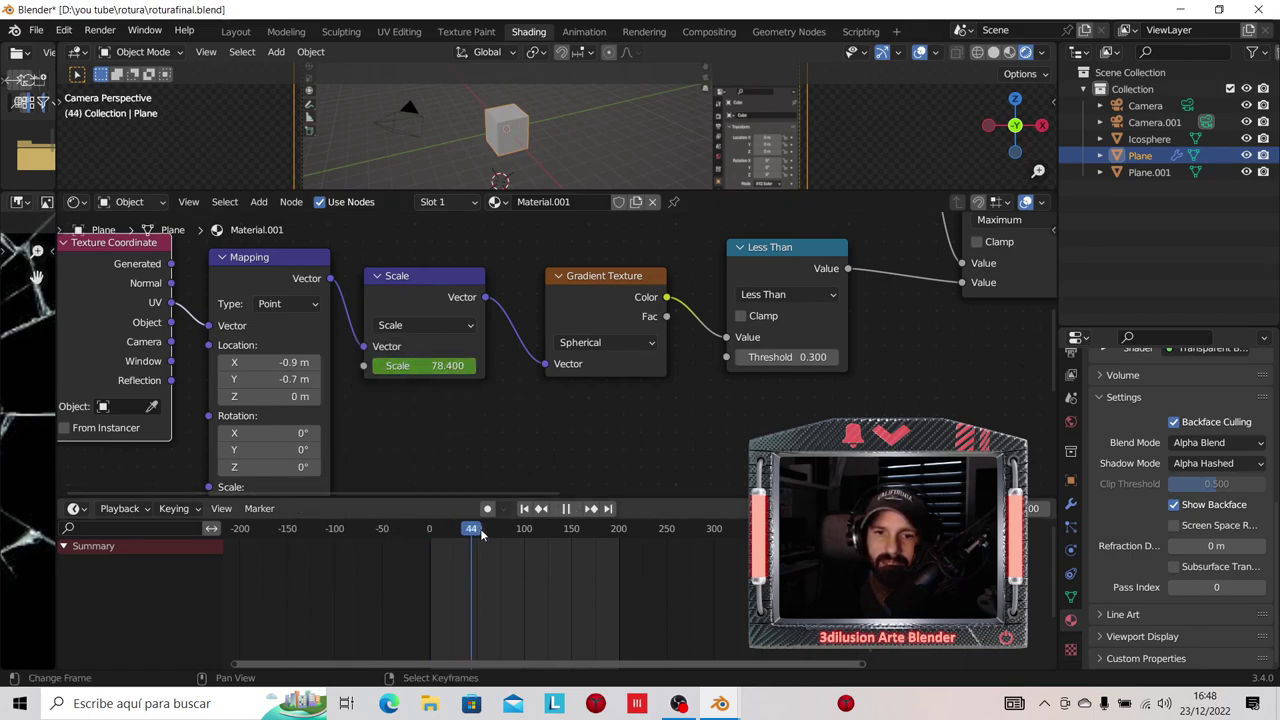
{"action": "mouse_move", "coordinate": [434, 366]}
{"action": "left_mouse_down"}
{"action": "mouse_move", "coordinate": [460, 366]}
{"action": "mouse_move", "coordinate": [400, 366]}
{"action": "mouse_move", "coordinate": [433, 366]}
{"action": "left_mouse_up"}
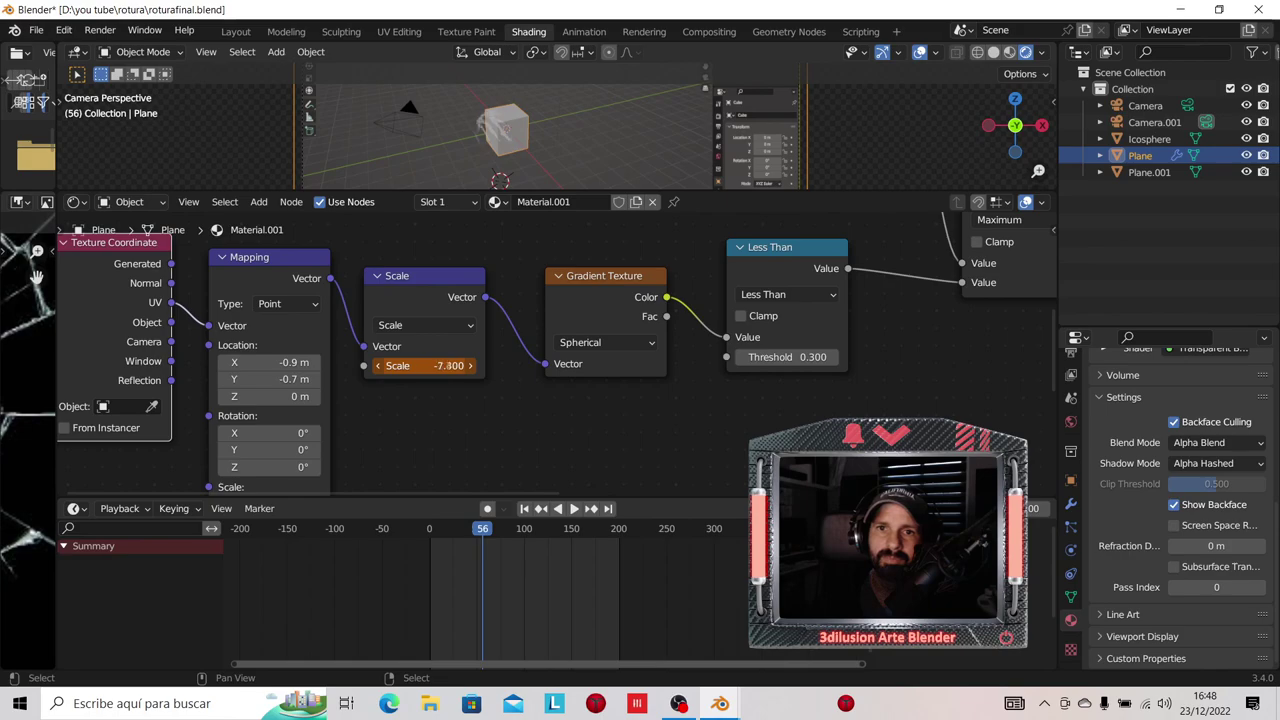
{"action": "right_click", "coordinate": [433, 366]}
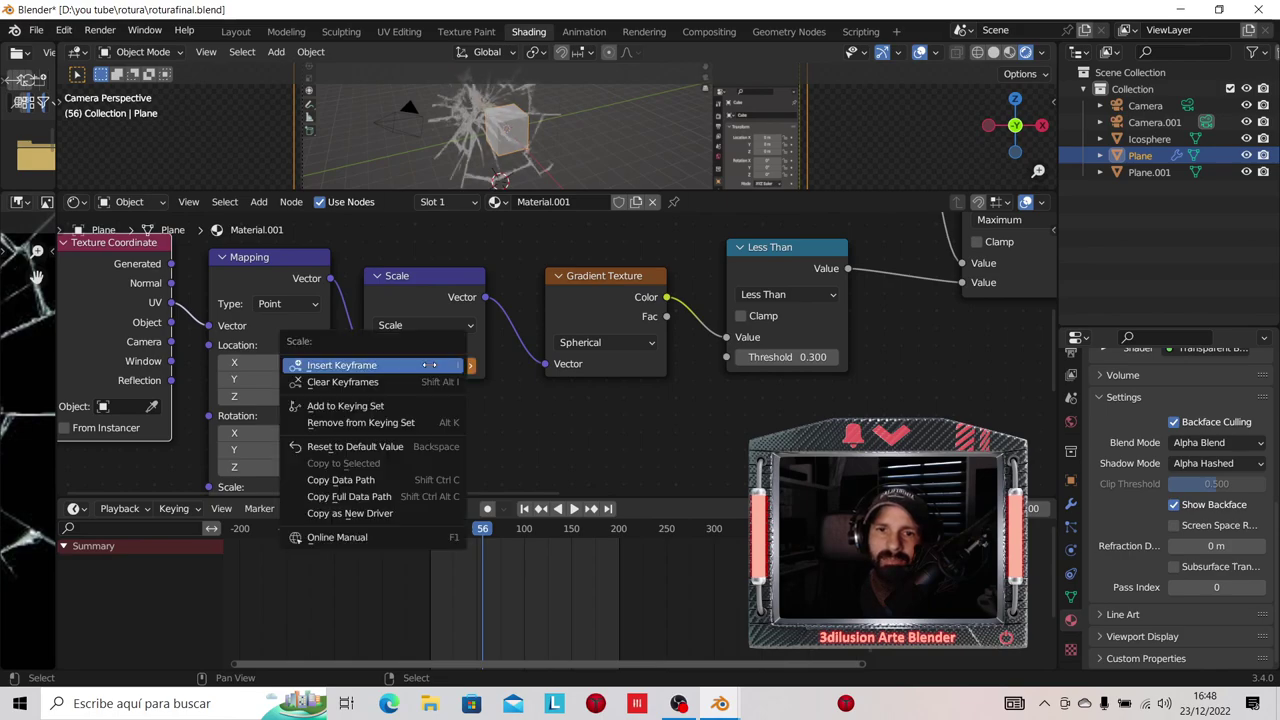
{"action": "left_click", "coordinate": [433, 366]}
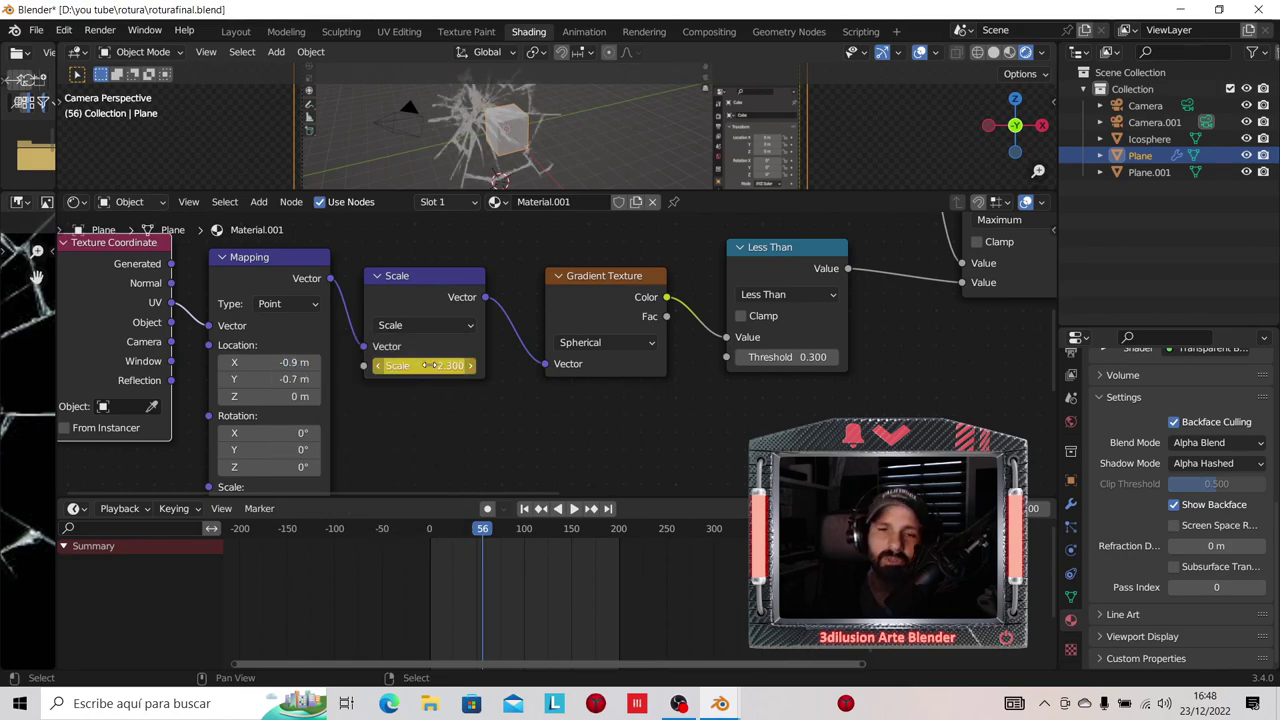
{"action": "key", "text": "minus"}
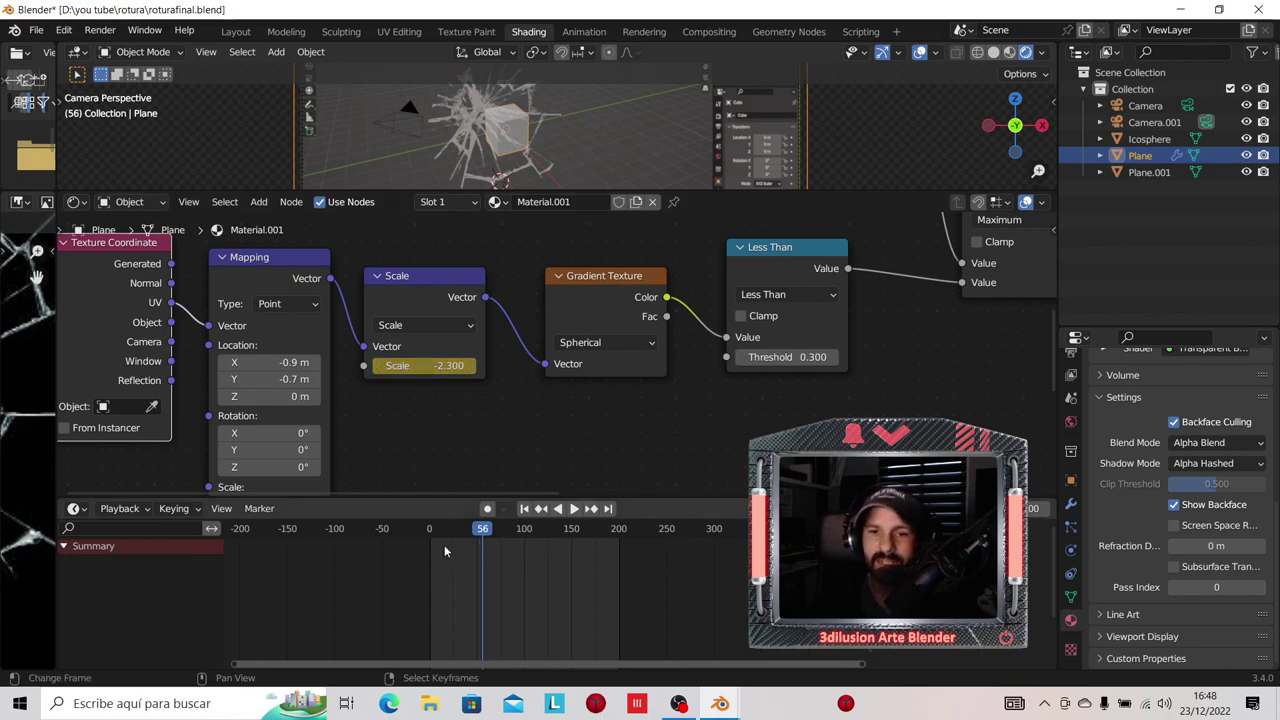
{"action": "left_click", "coordinate": [76, 509]}
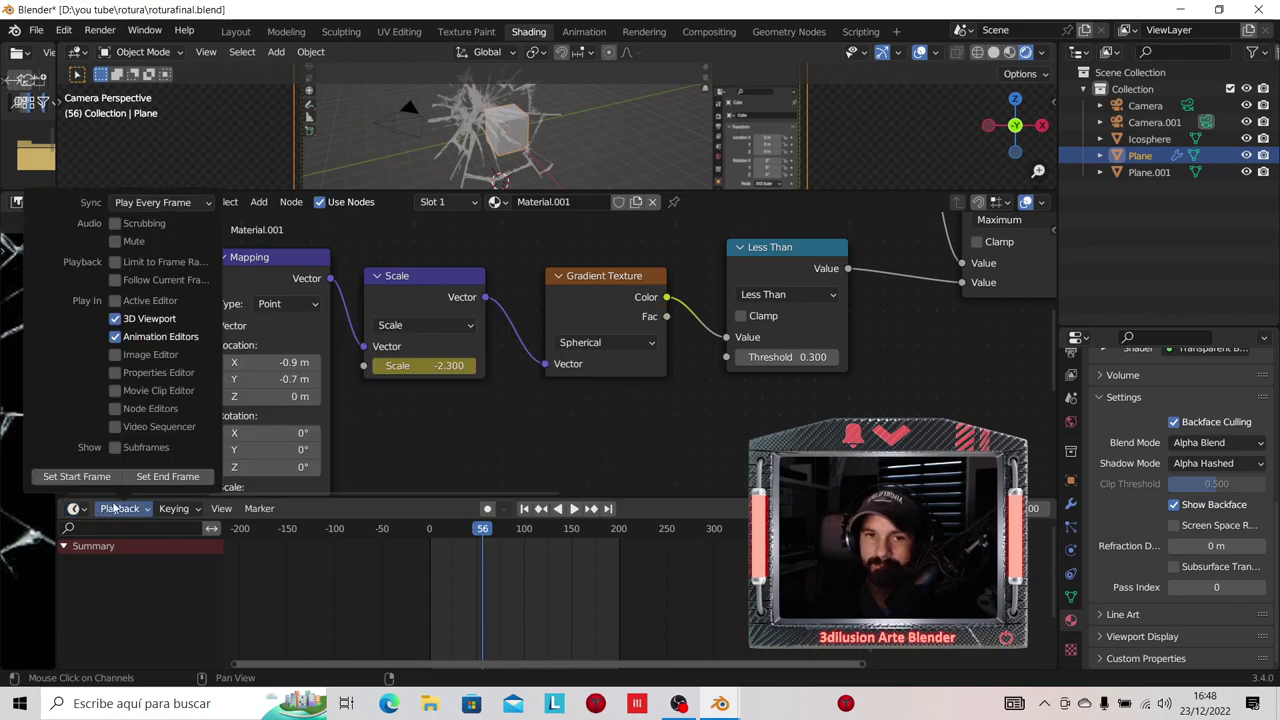
Step: Switch the timeline to the Graph Editor, show the Scale curve, and play the animation
{"action": "left_click", "coordinate": [120, 509]}
{"action": "left_click", "coordinate": [71, 509]}
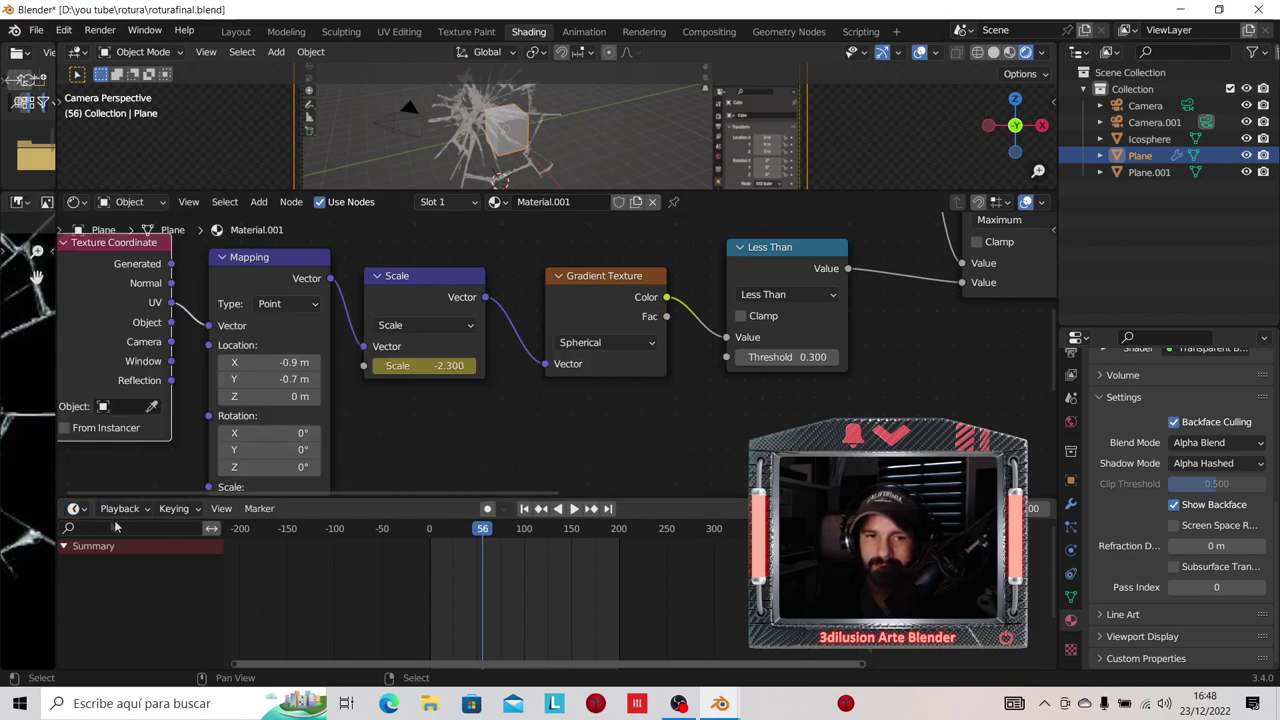
{"action": "left_click", "coordinate": [74, 510]}
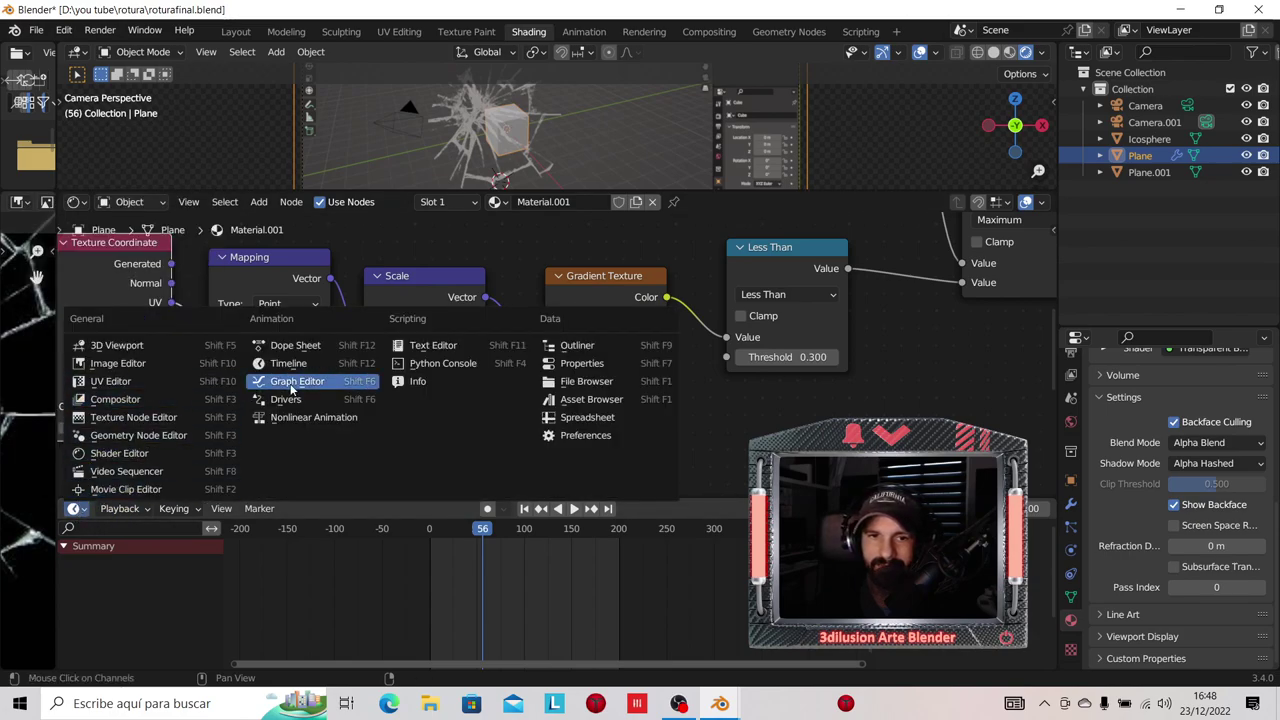
{"action": "left_click", "coordinate": [291, 384]}
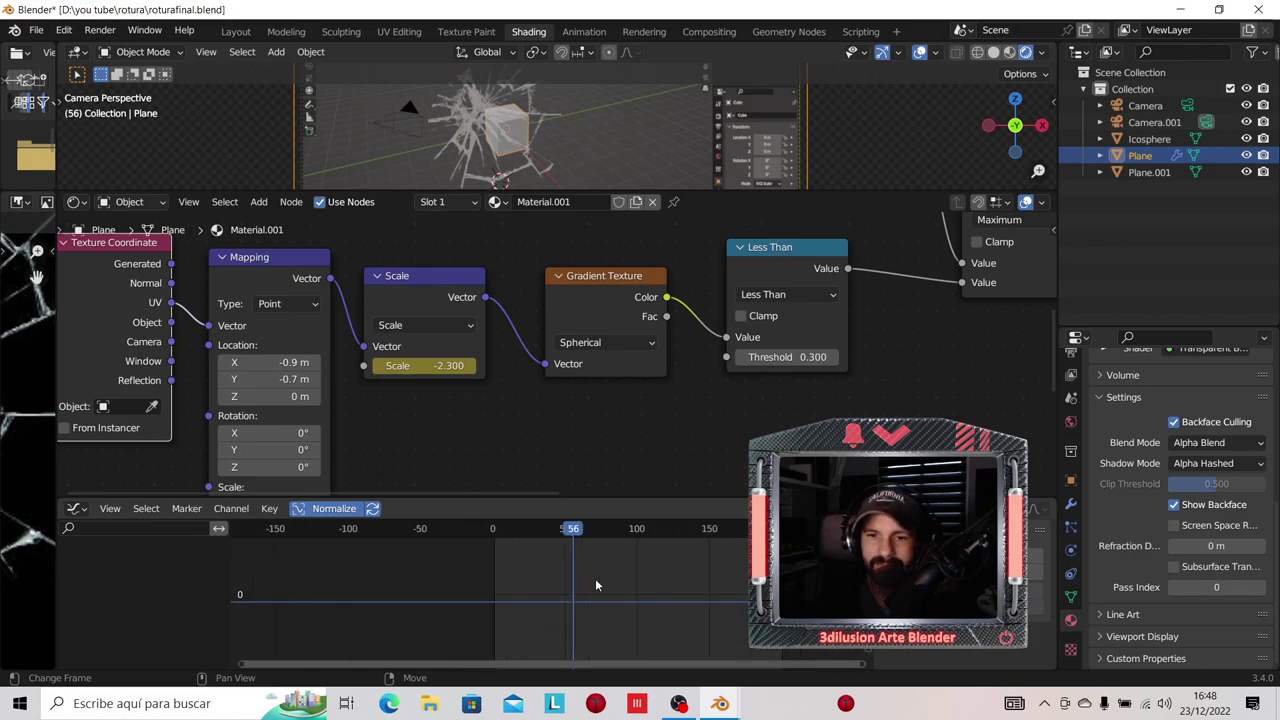
{"action": "left_click", "coordinate": [477, 347]}
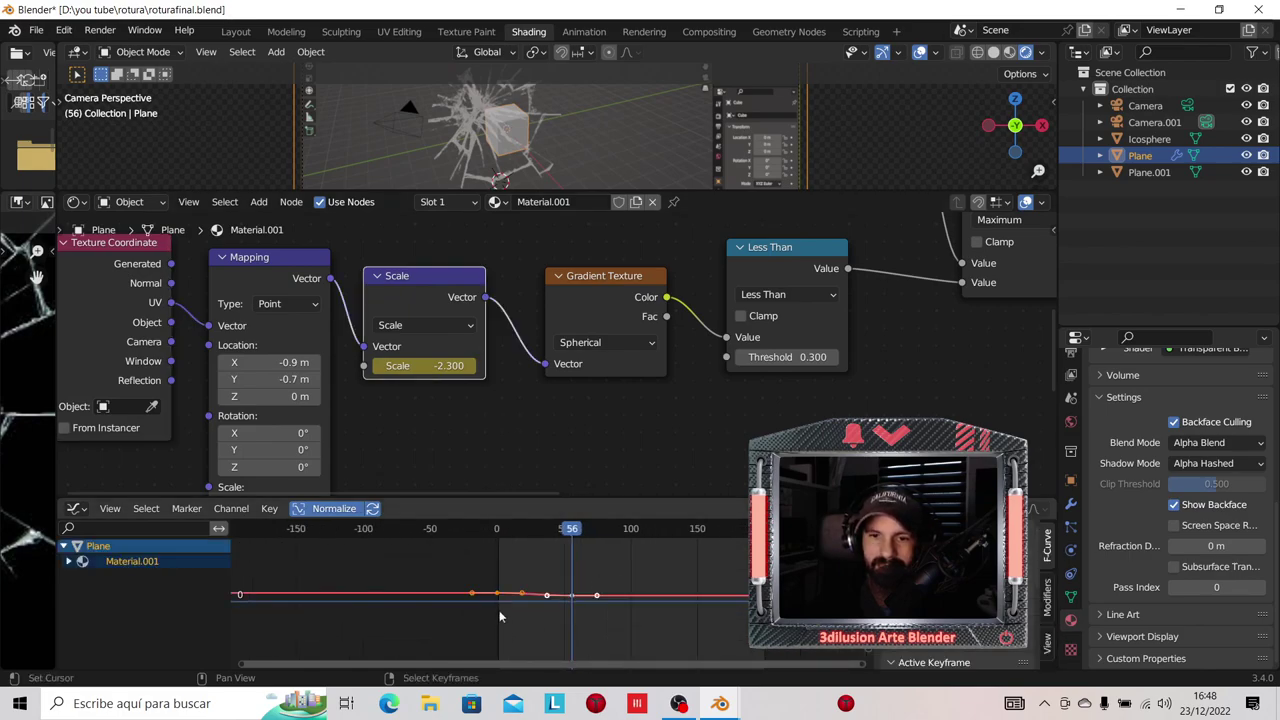
{"action": "scroll", "coordinate": [515, 630], "scroll_direction": "up", "scroll_amount": 2}
{"action": "scroll", "coordinate": [515, 628], "scroll_direction": "up", "scroll_amount": 2}
{"action": "scroll", "coordinate": [515, 624], "scroll_direction": "up", "scroll_amount": 2}
{"action": "scroll", "coordinate": [515, 624], "scroll_direction": "up", "scroll_amount": 1}
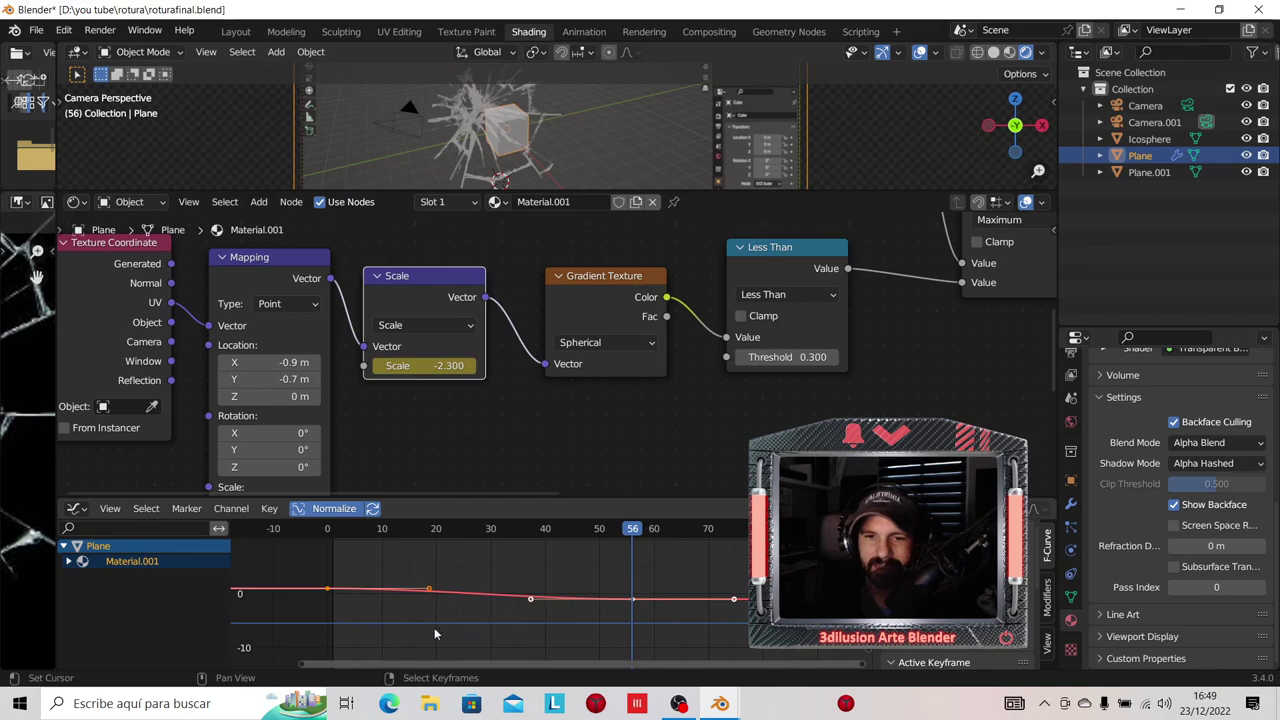
{"action": "left_click", "coordinate": [331, 613]}
{"action": "key", "text": "space"}
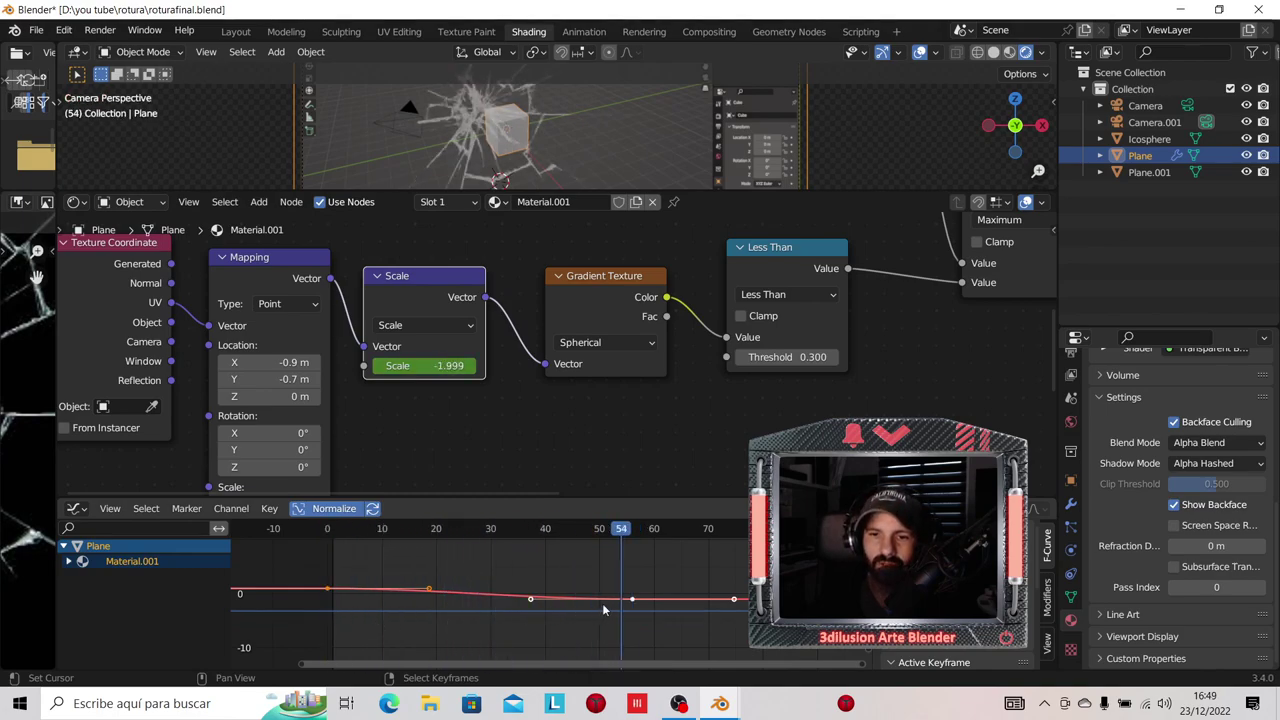
{"action": "scroll", "coordinate": [621, 590], "scroll_direction": "down", "scroll_amount": 2}
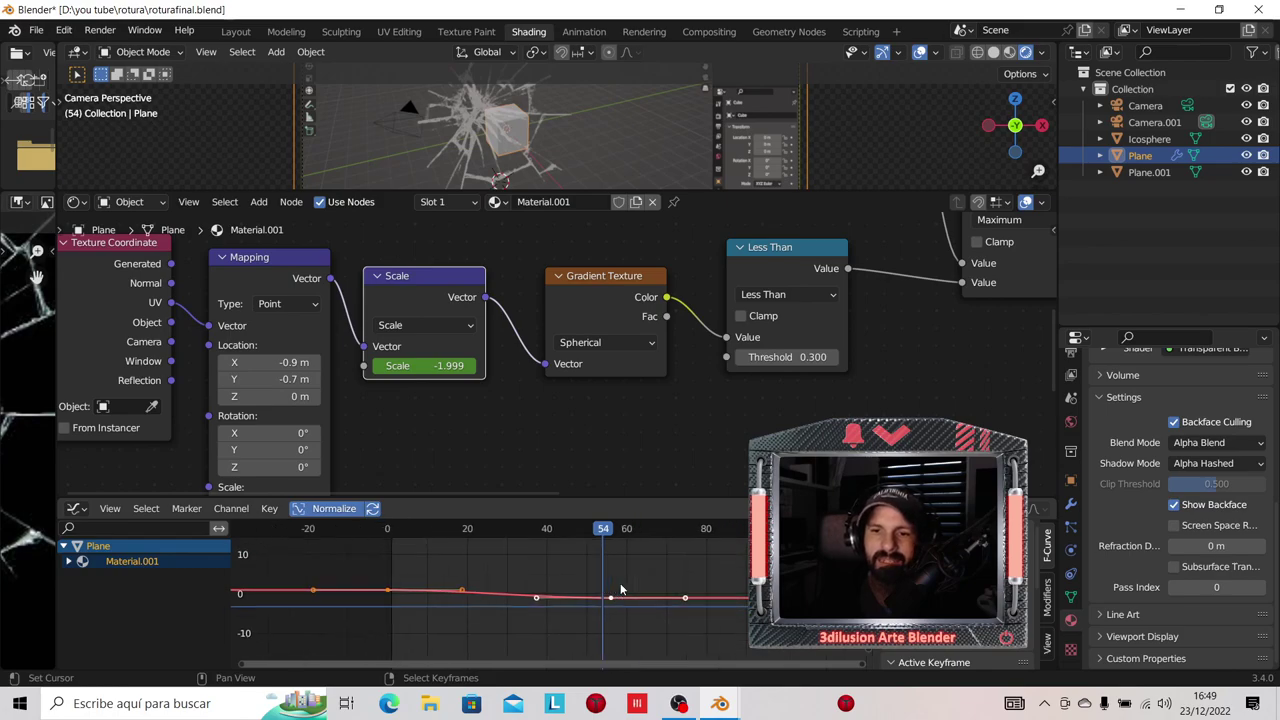
{"action": "scroll", "coordinate": [618, 588], "scroll_direction": "down", "scroll_amount": 2}
{"action": "scroll", "coordinate": [620, 590], "scroll_direction": "down", "scroll_amount": 2}
Step: Change the Graph Editor into a Dope Sheet
{"action": "left_click", "coordinate": [75, 510]}
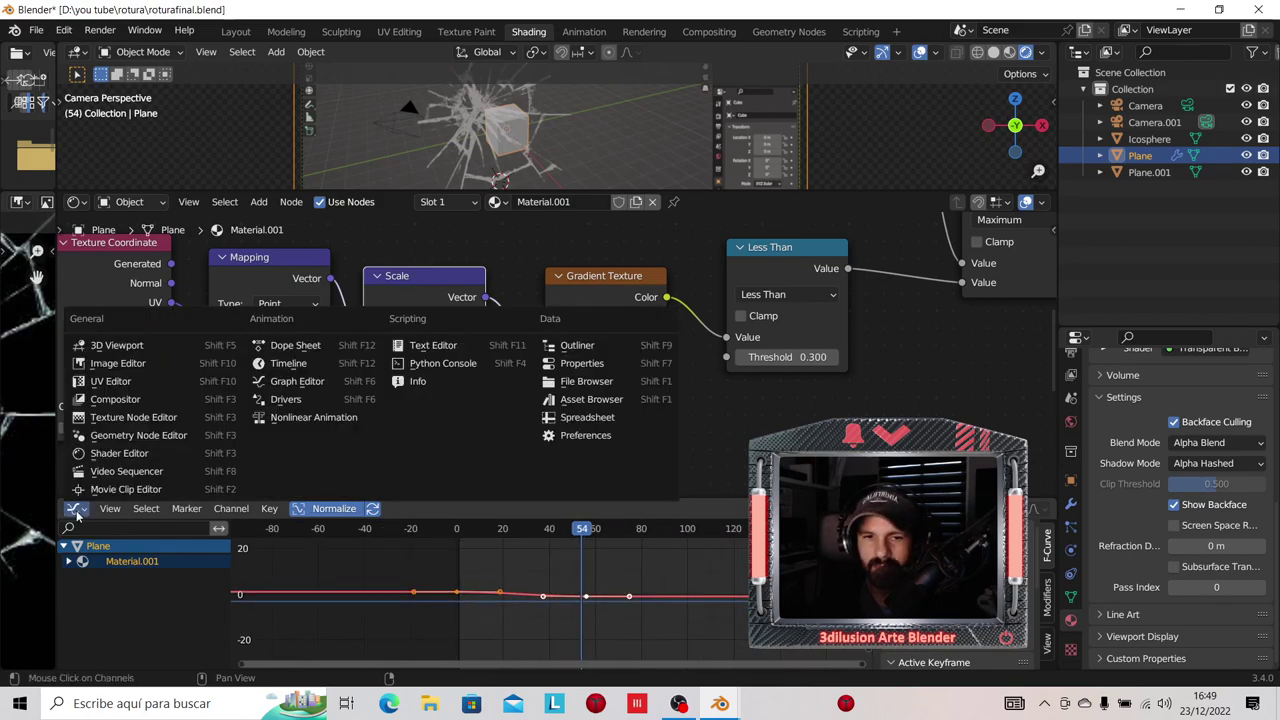
{"action": "left_click", "coordinate": [74, 512]}
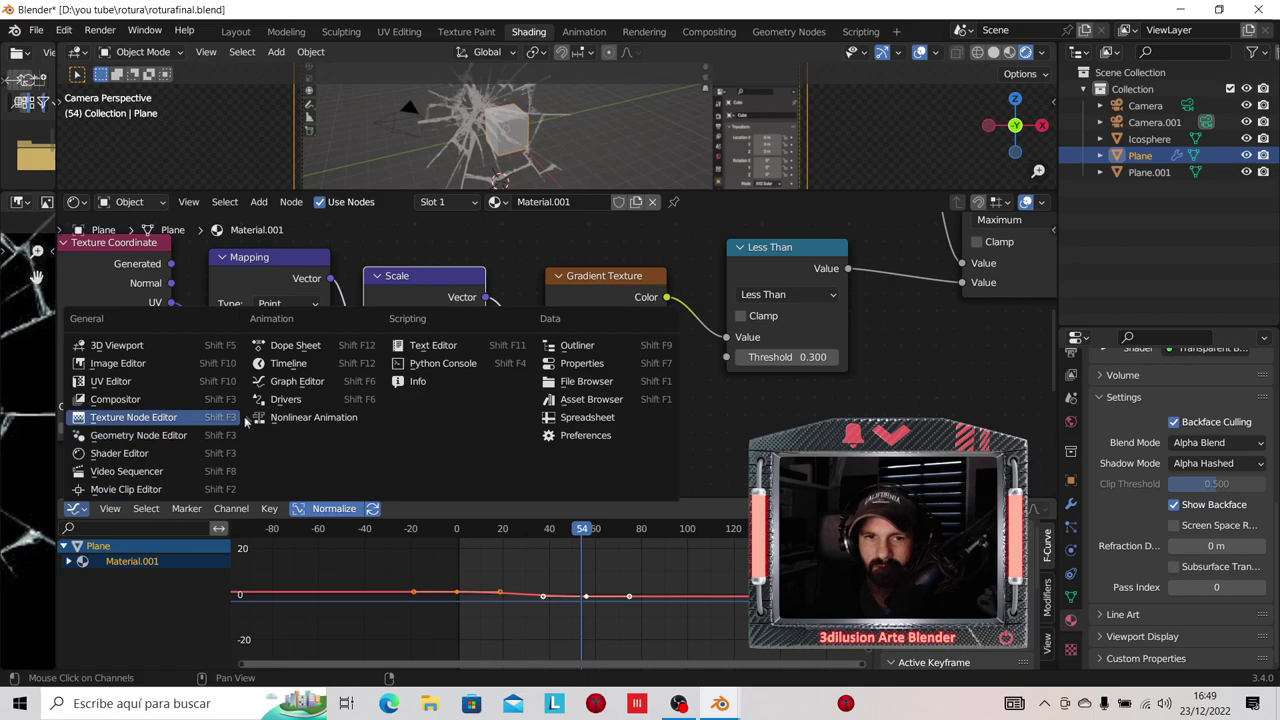
{"action": "left_click", "coordinate": [287, 350]}
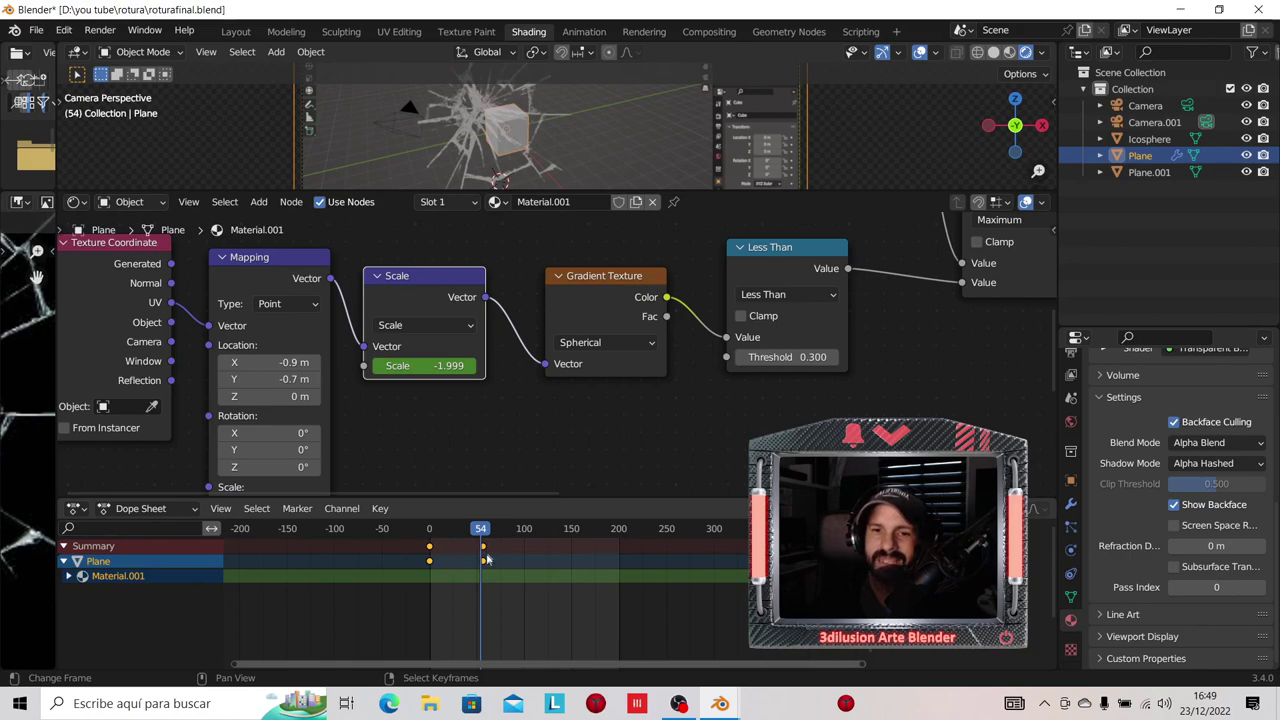
Step: Move the frame-56 Scale keyframe to about frame 17 and play back the crack reveal
{"action": "left_click", "coordinate": [433, 599]}
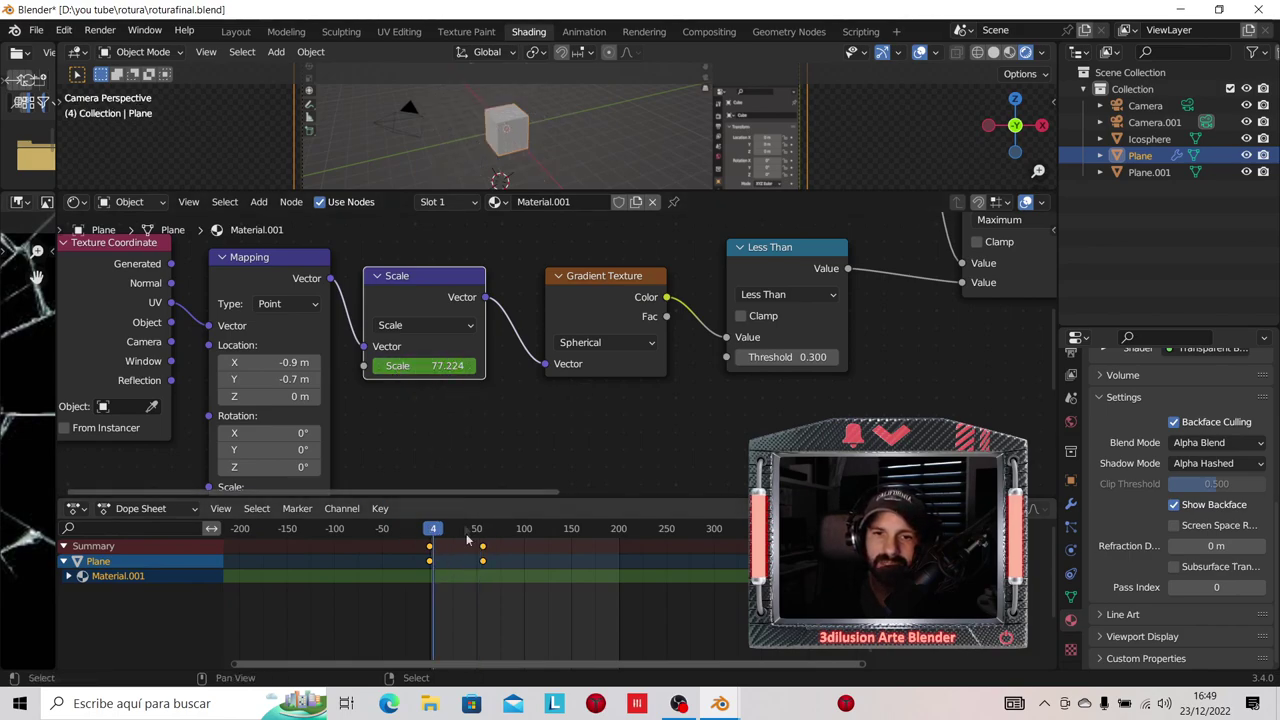
{"action": "left_click", "coordinate": [481, 580]}
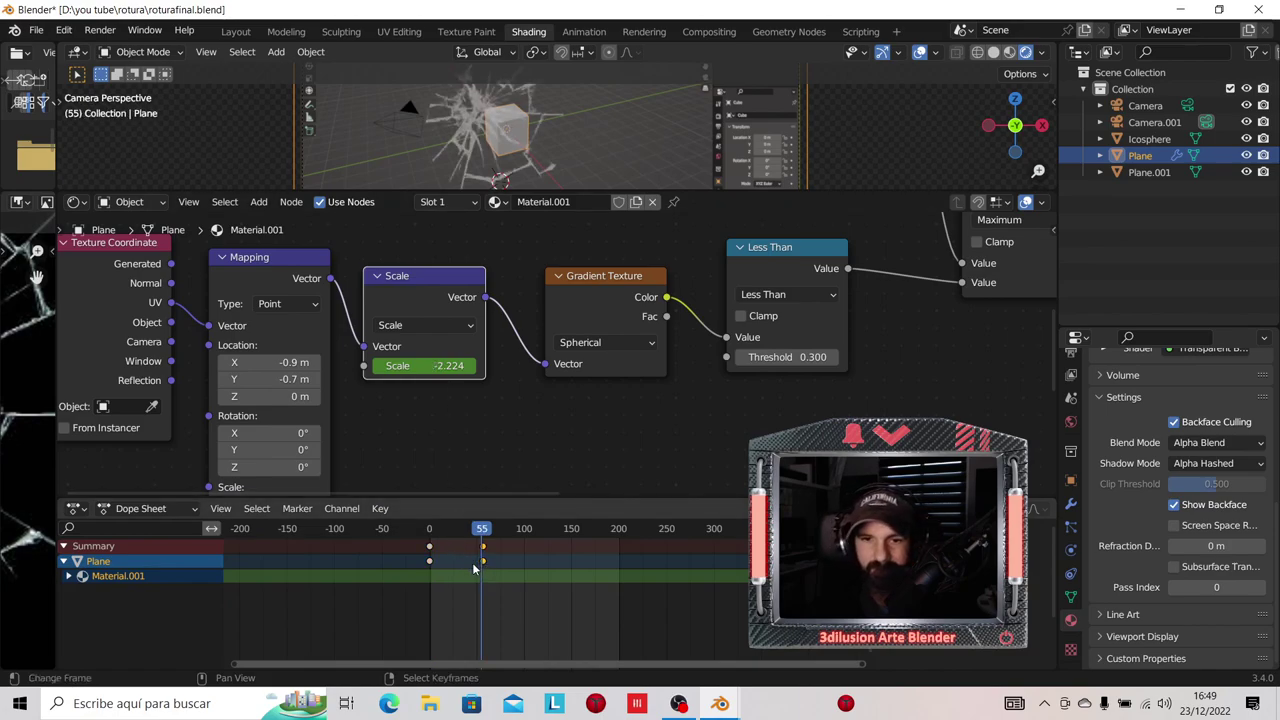
{"action": "key", "text": "g"}
{"action": "left_click", "coordinate": [436, 562]}
{"action": "left_click", "coordinate": [432, 582]}
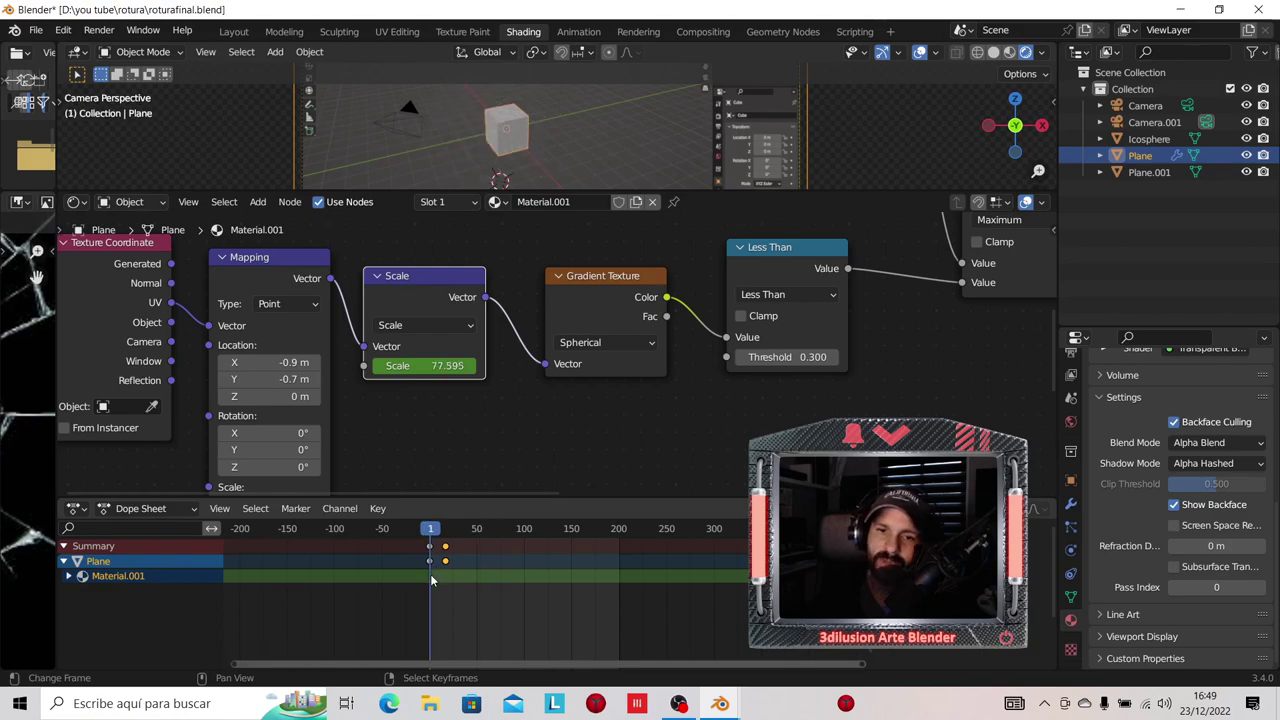
{"action": "key", "text": "Up"}
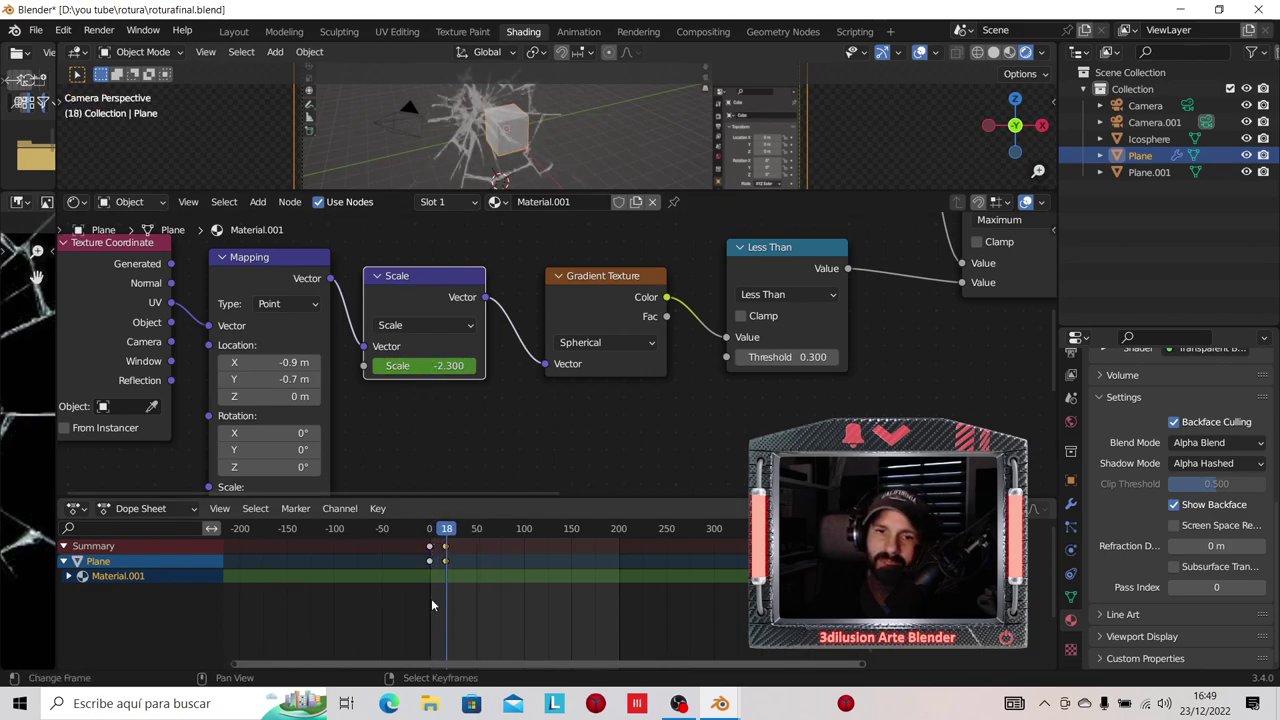
{"action": "key", "text": "space"}
{"action": "key", "text": "space"}
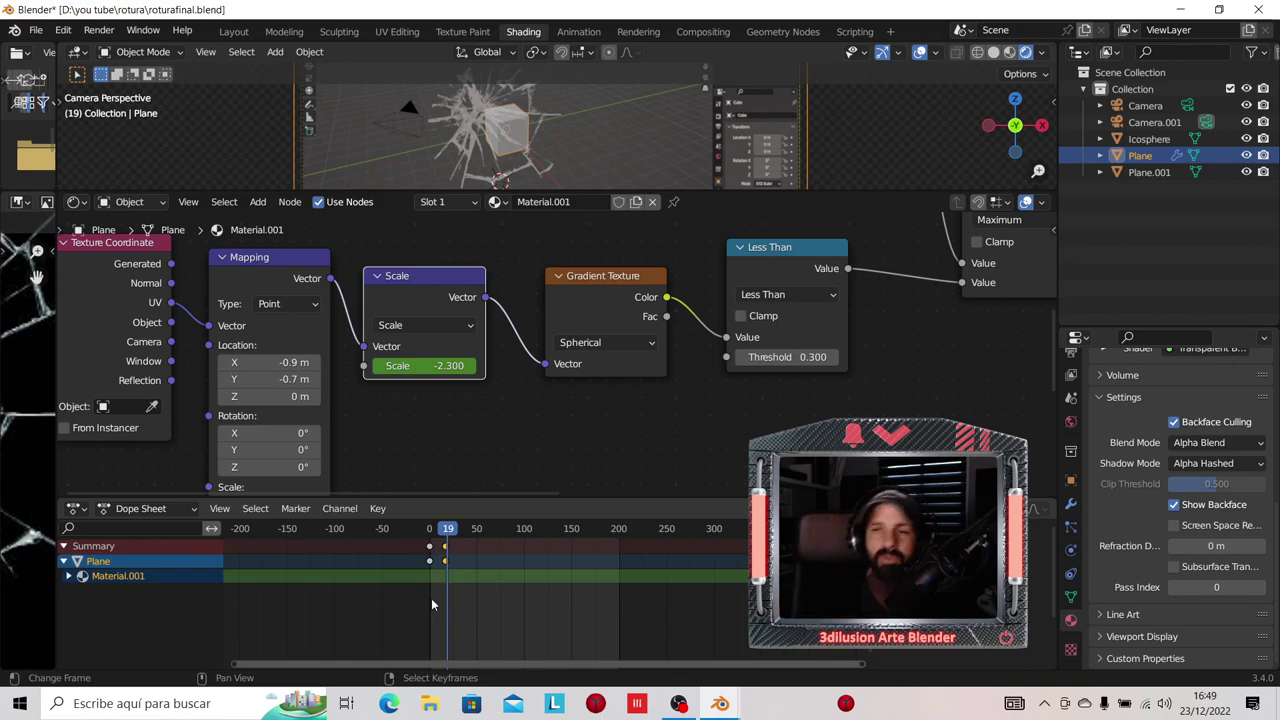
{"action": "scroll", "coordinate": [681, 87], "scroll_direction": "down", "scroll_amount": 5}
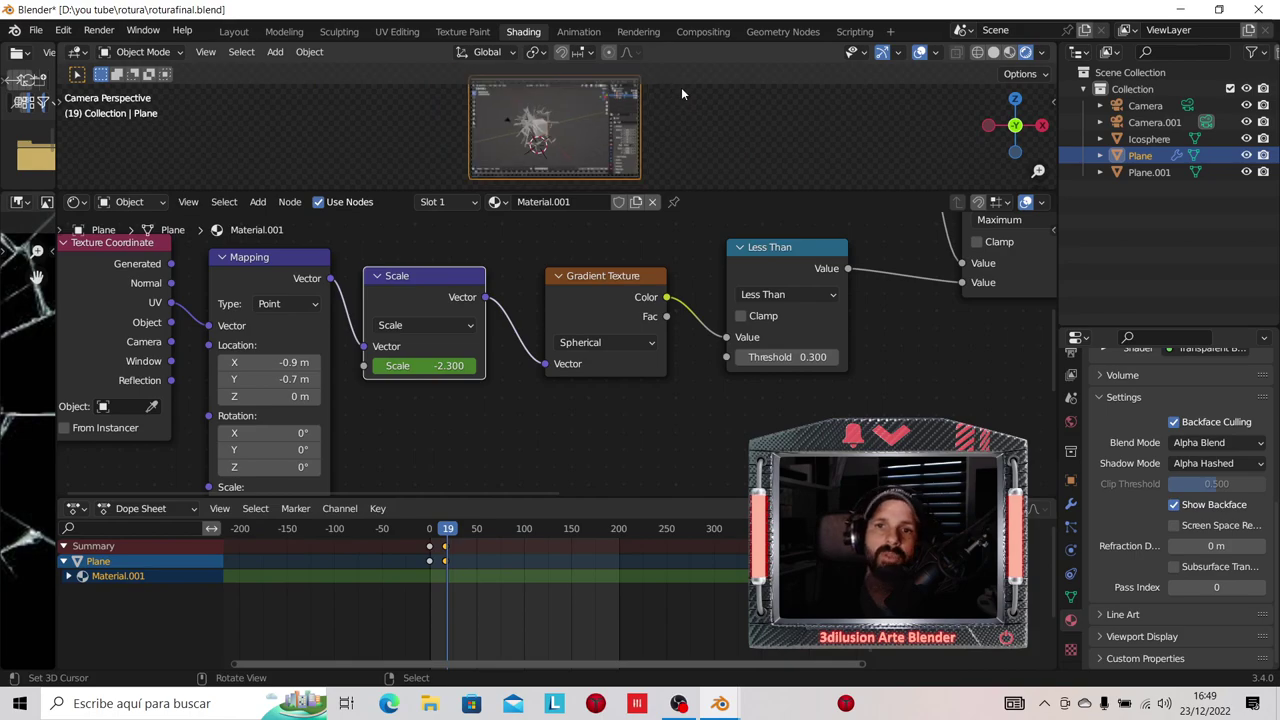